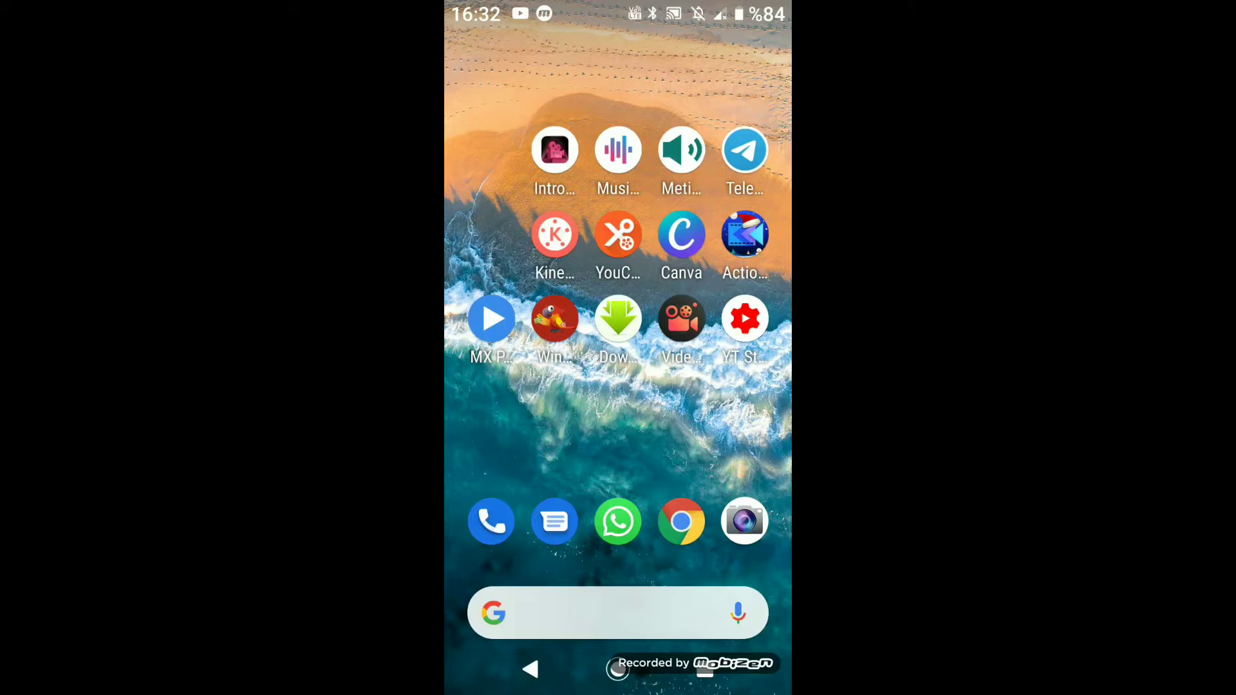
Dismiss Canva's offline notice and switch Wi‑Fi on from the quick settings panel.
{"action": "left_click", "coordinate": [681, 235]}
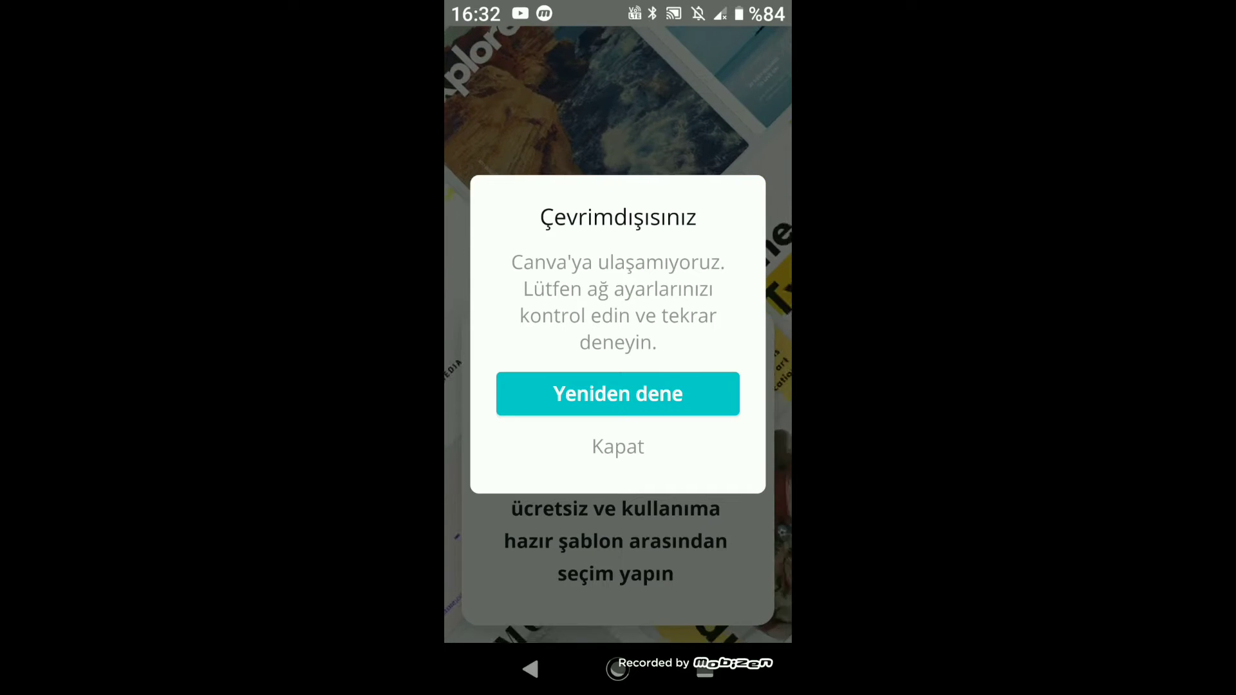
{"action": "left_click", "coordinate": [563, 451]}
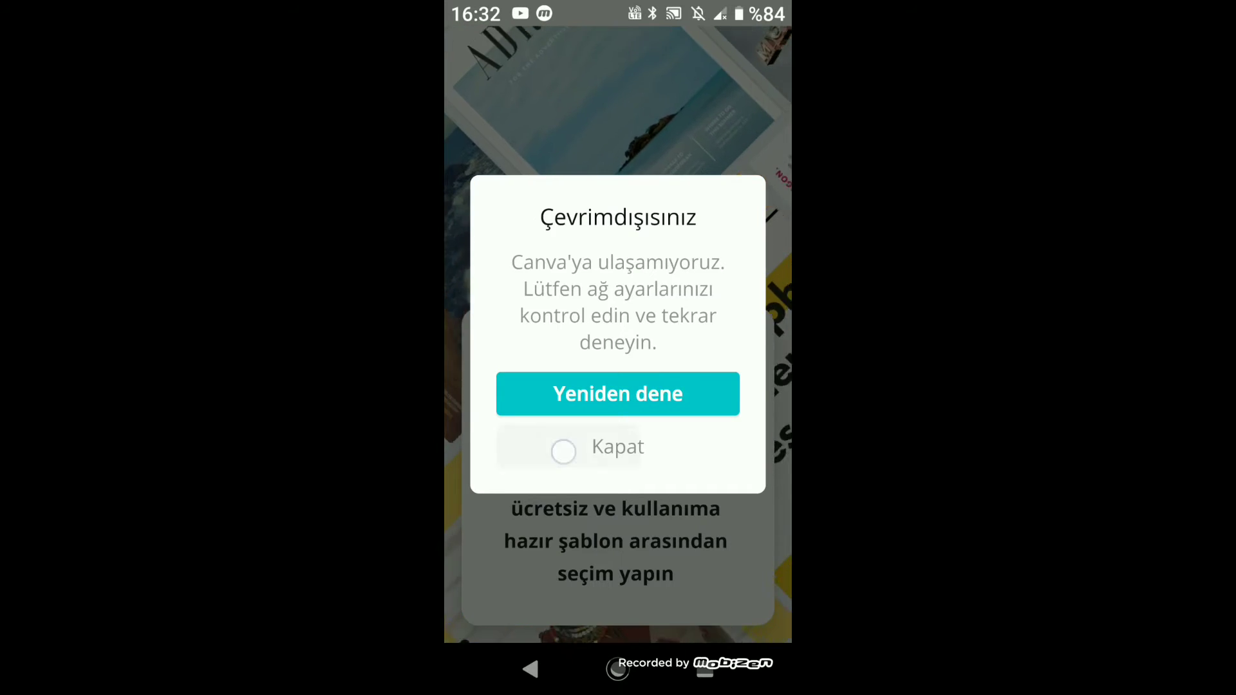
{"action": "left_click_drag", "start_coordinate": [515, 3], "coordinate": [515, 322]}
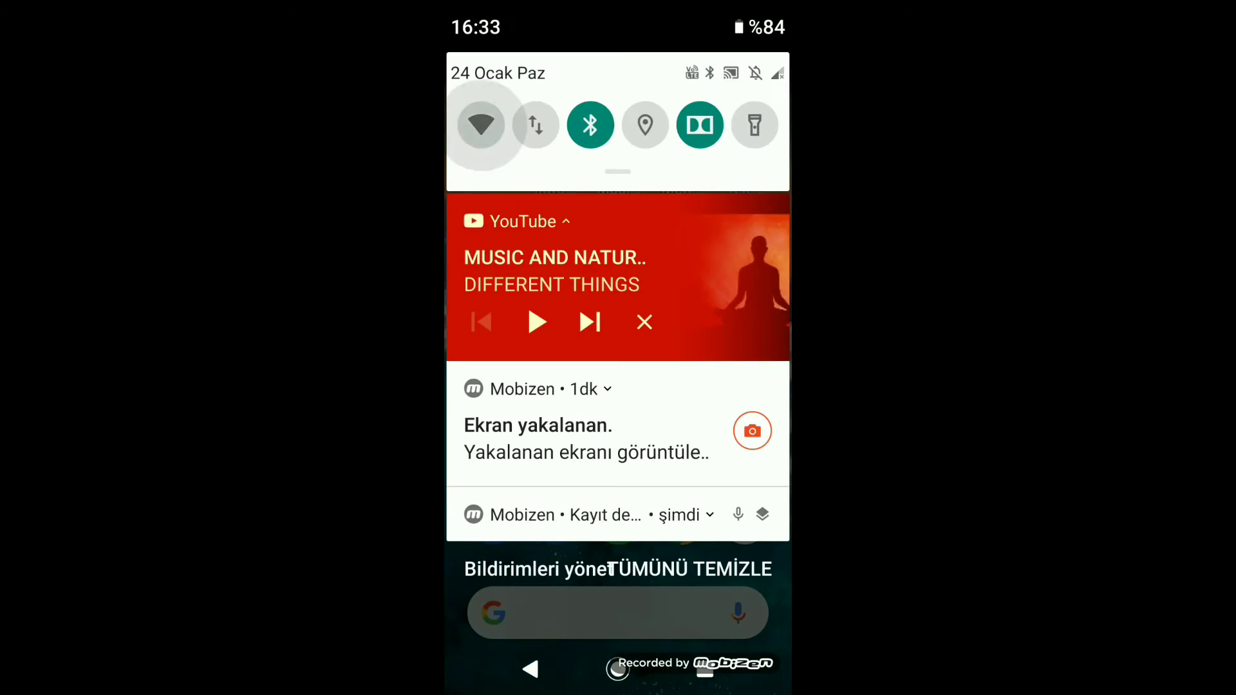
{"action": "left_click", "coordinate": [480, 125]}
{"action": "left_click_drag", "start_coordinate": [618, 515], "coordinate": [617, 97]}
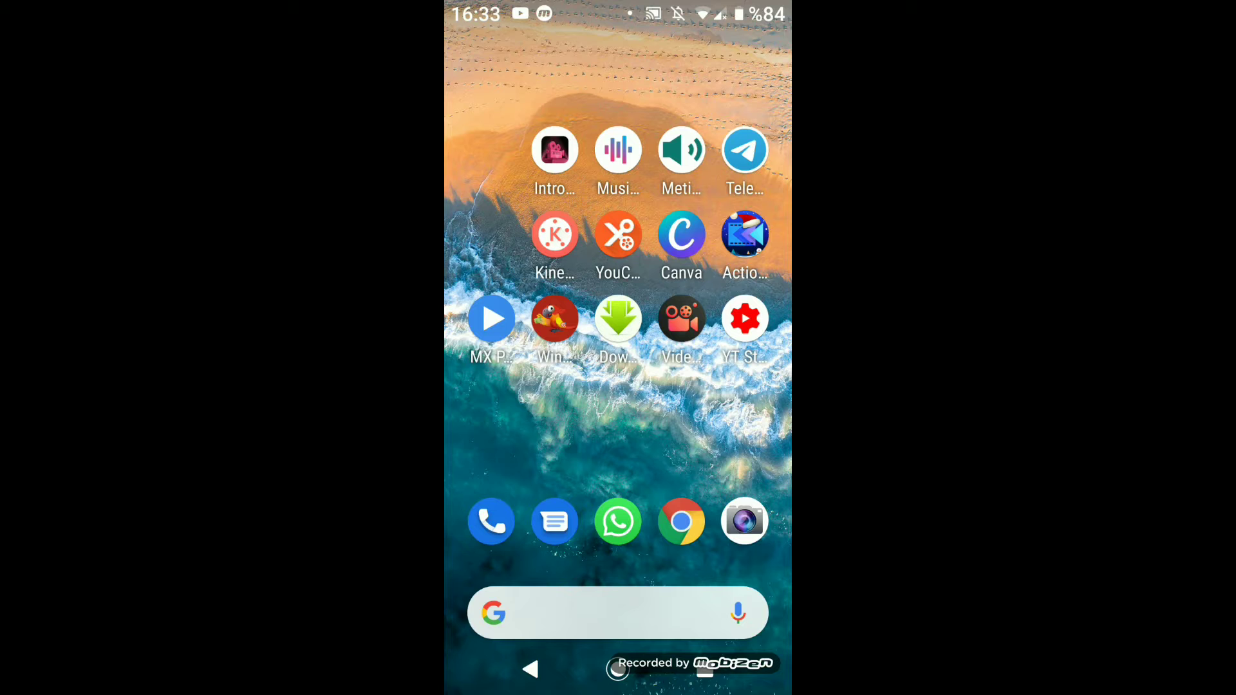
Relaunch Canva now that Wi‑Fi is on and browse the Ana Sayfa feed.
{"action": "left_click", "coordinate": [681, 235]}
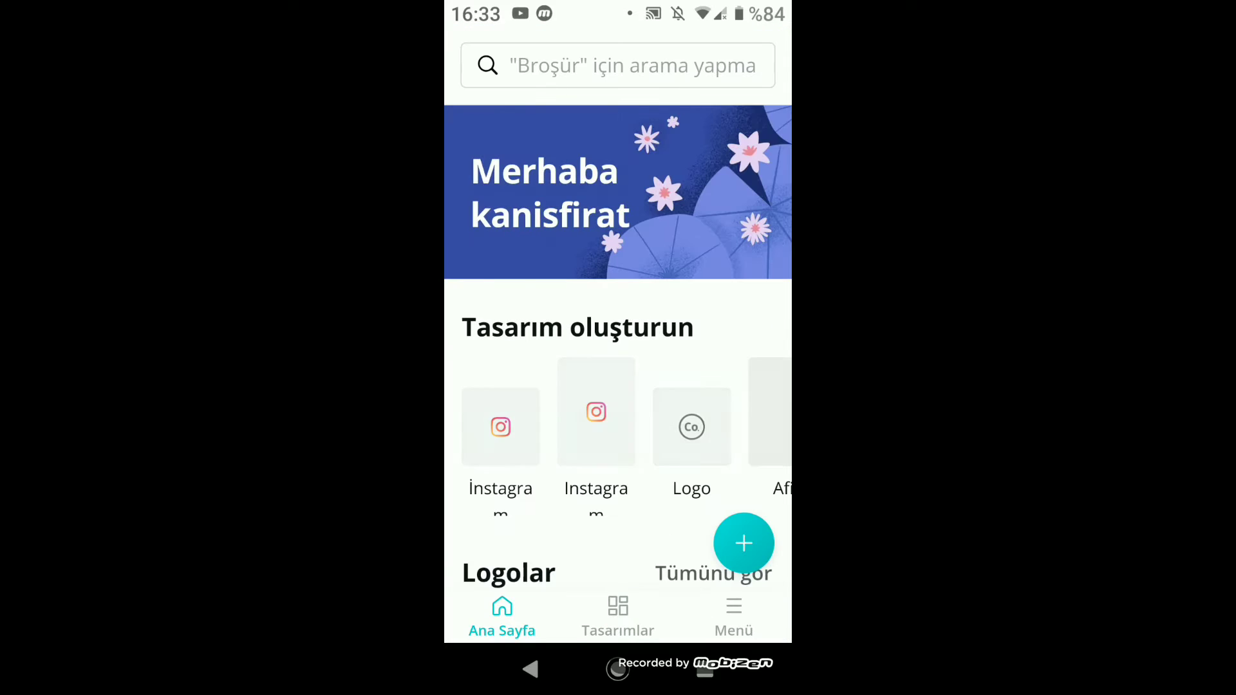
{"action": "scroll", "coordinate": [617, 387], "scroll_direction": "down", "scroll_amount": 3}
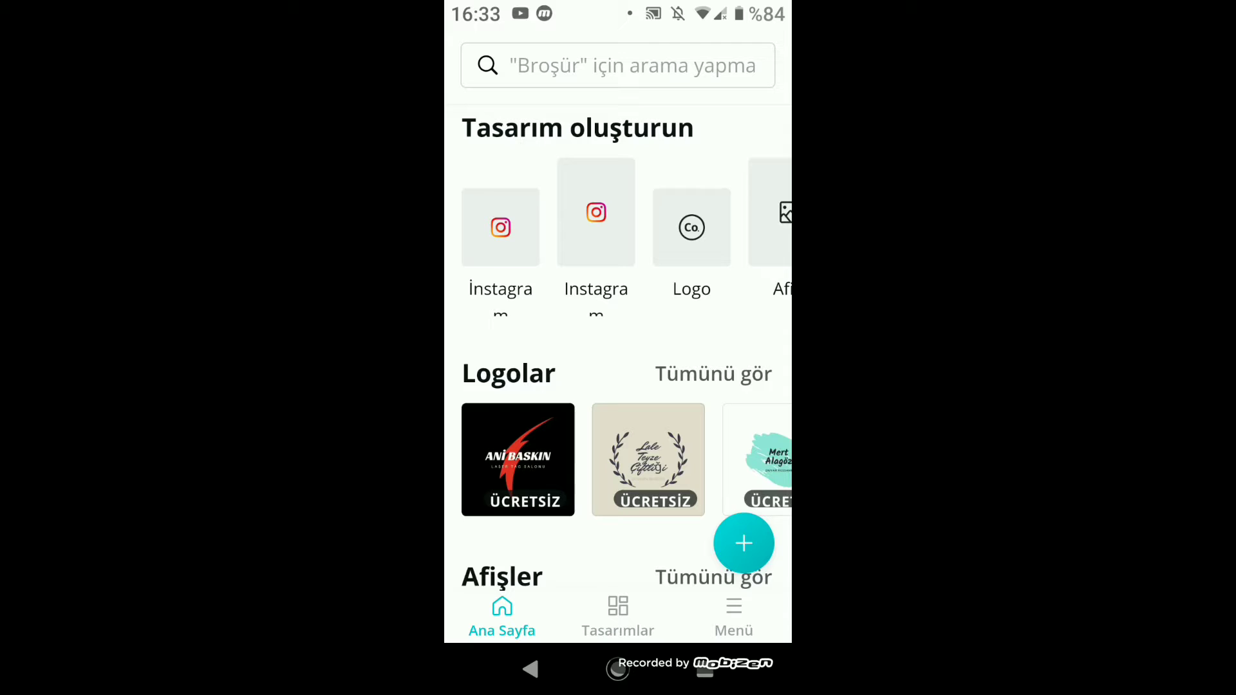
{"action": "scroll", "coordinate": [617, 239], "scroll_direction": "right", "scroll_amount": 2}
{"action": "scroll", "coordinate": [618, 238], "scroll_direction": "right", "scroll_amount": 3}
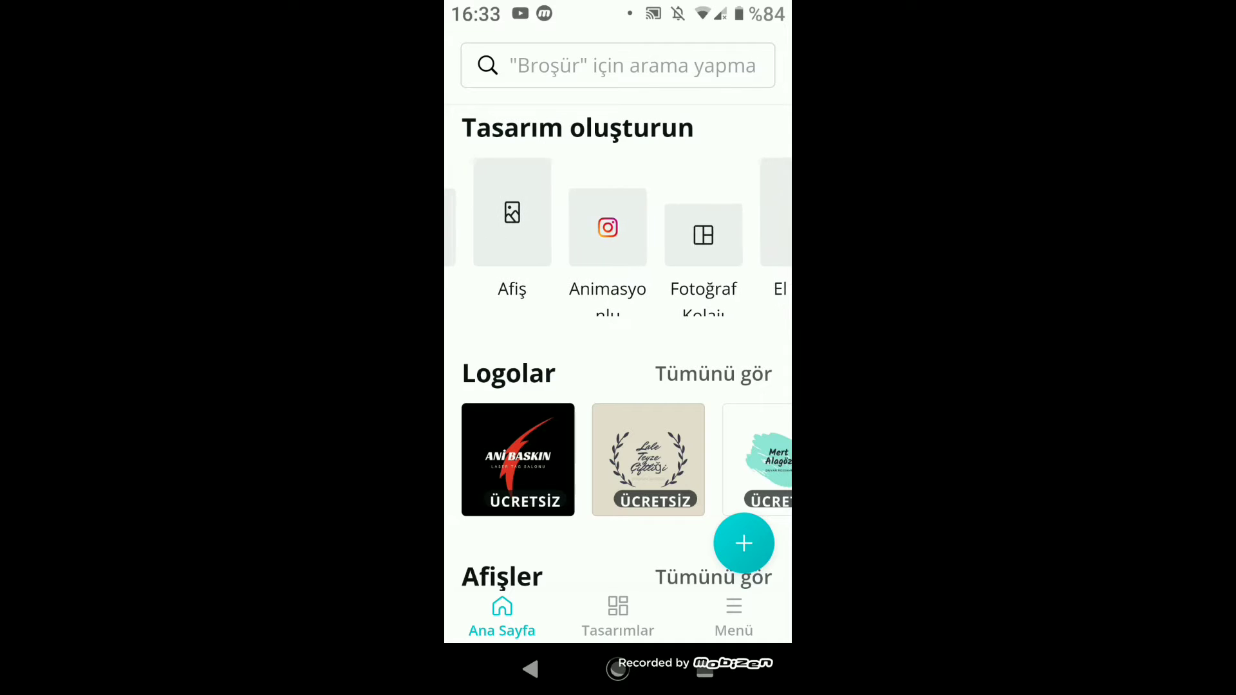
{"action": "scroll", "coordinate": [618, 238], "scroll_direction": "right", "scroll_amount": 3}
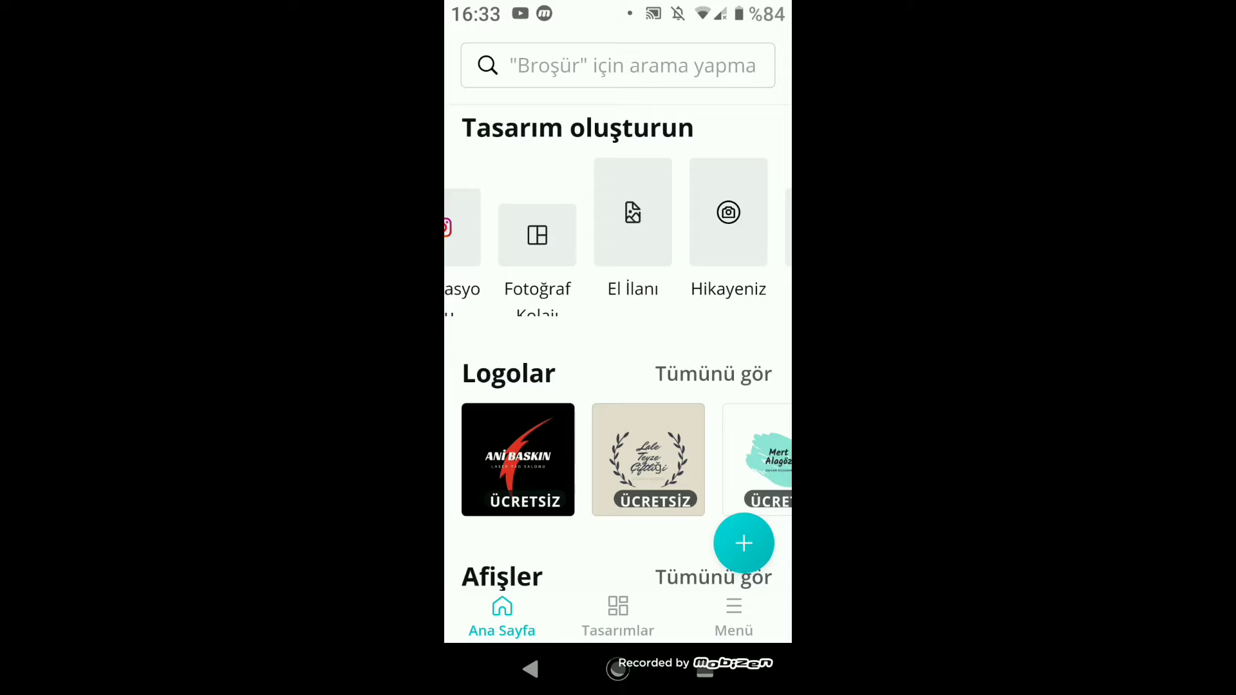
{"action": "scroll", "coordinate": [701, 353], "scroll_direction": "down", "scroll_amount": 5}
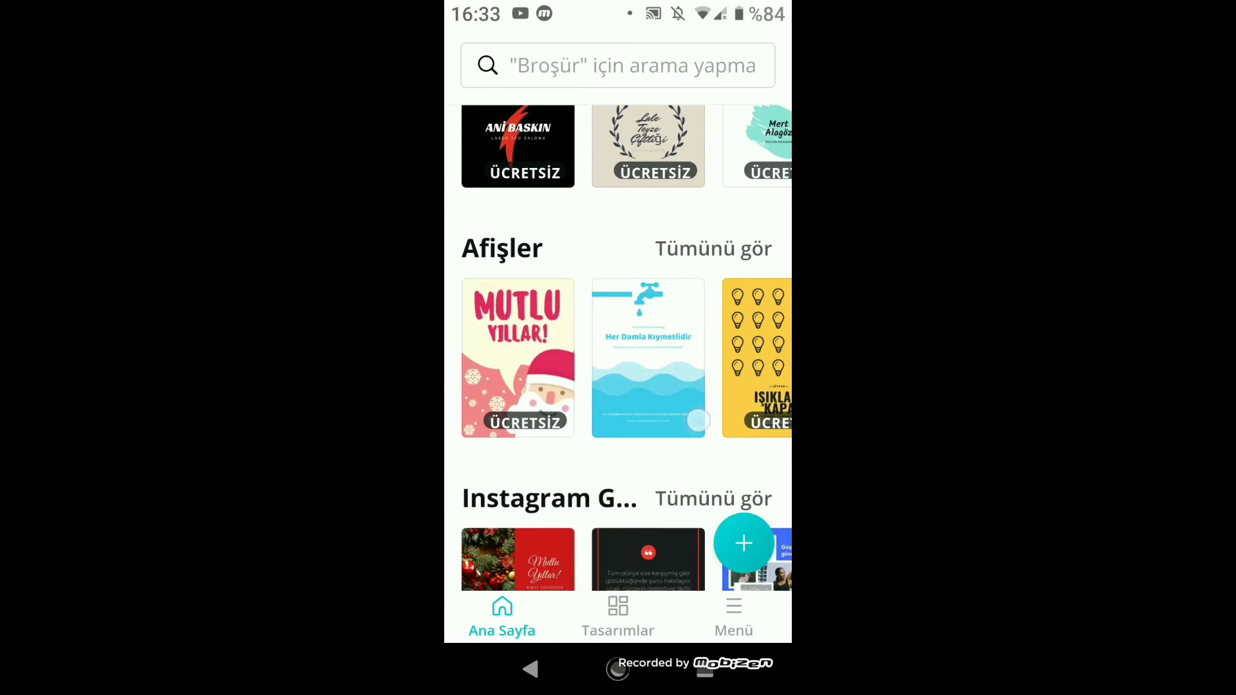
{"action": "scroll", "coordinate": [702, 352], "scroll_direction": "down", "scroll_amount": 5}
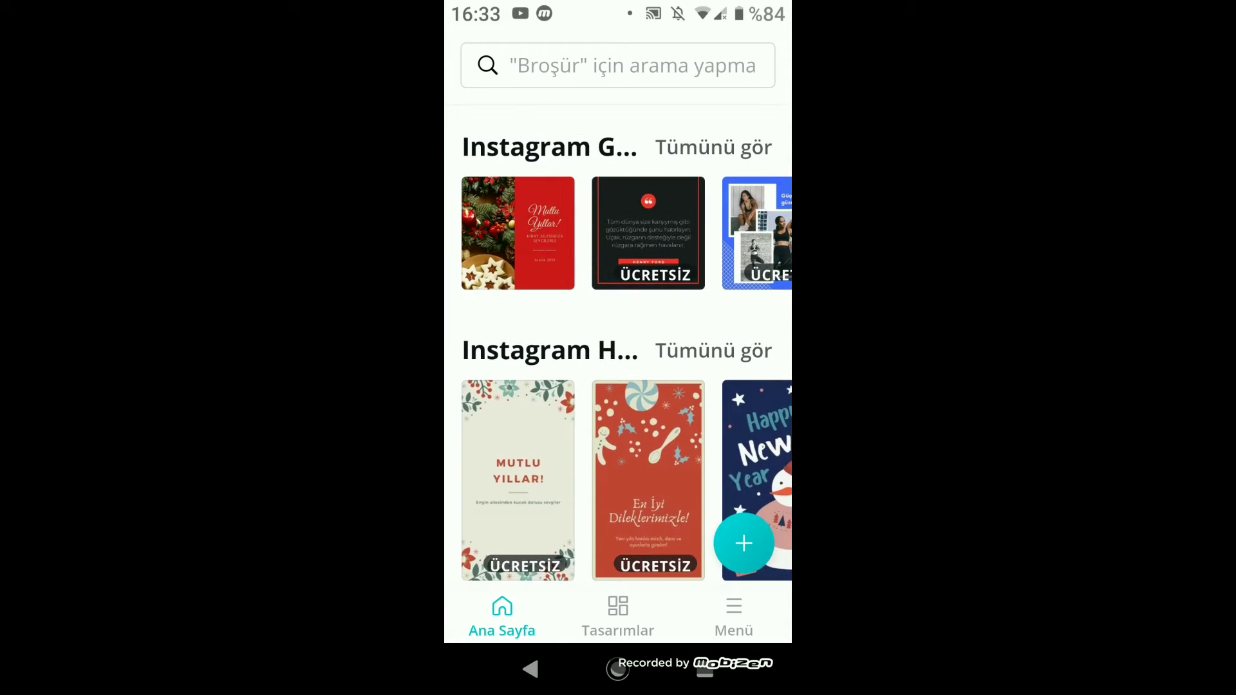
{"action": "scroll", "coordinate": [618, 347], "scroll_direction": "down", "scroll_amount": 3}
{"action": "scroll", "coordinate": [618, 347], "scroll_direction": "down", "scroll_amount": 3}
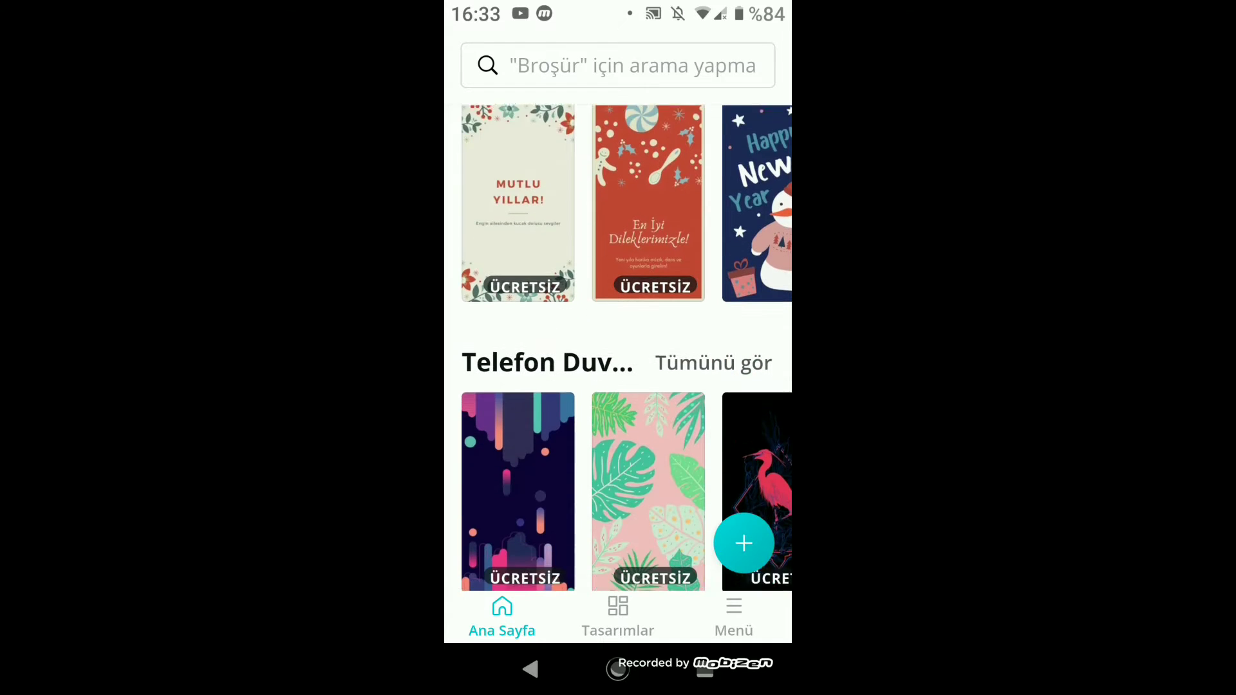
{"action": "scroll", "coordinate": [618, 347], "scroll_direction": "down", "scroll_amount": 3}
{"action": "scroll", "coordinate": [618, 347], "scroll_direction": "down", "scroll_amount": 5}
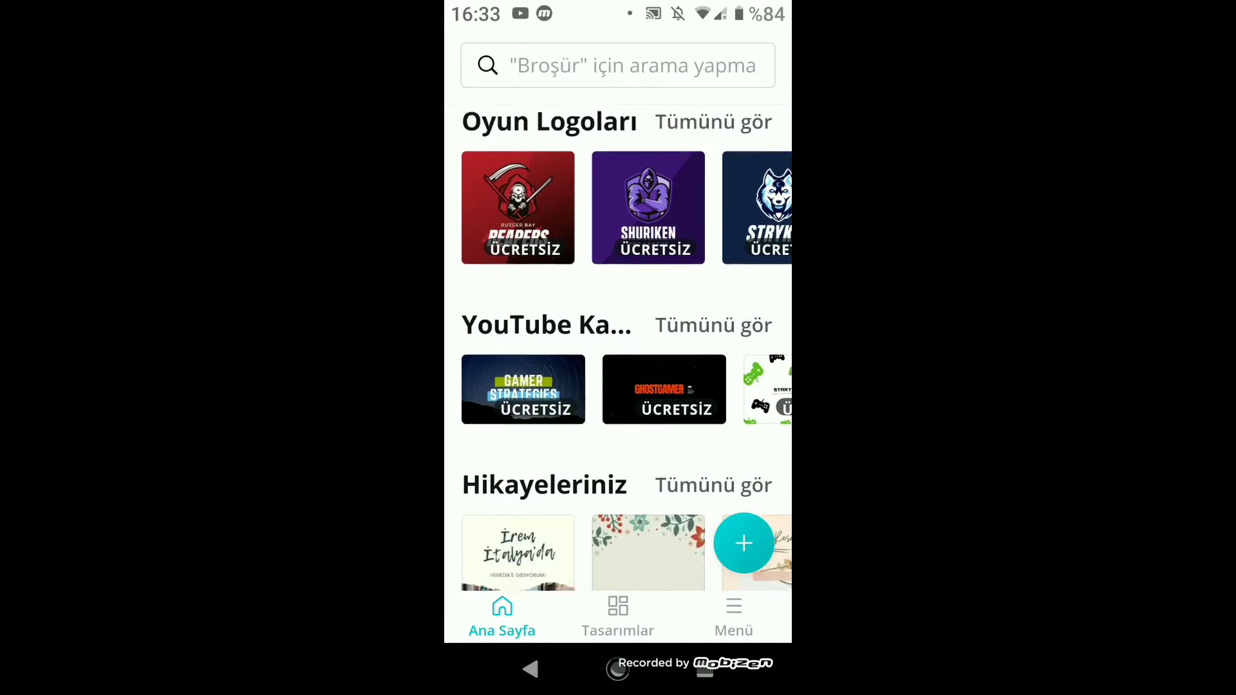
{"action": "scroll", "coordinate": [618, 348], "scroll_direction": "down", "scroll_amount": 3}
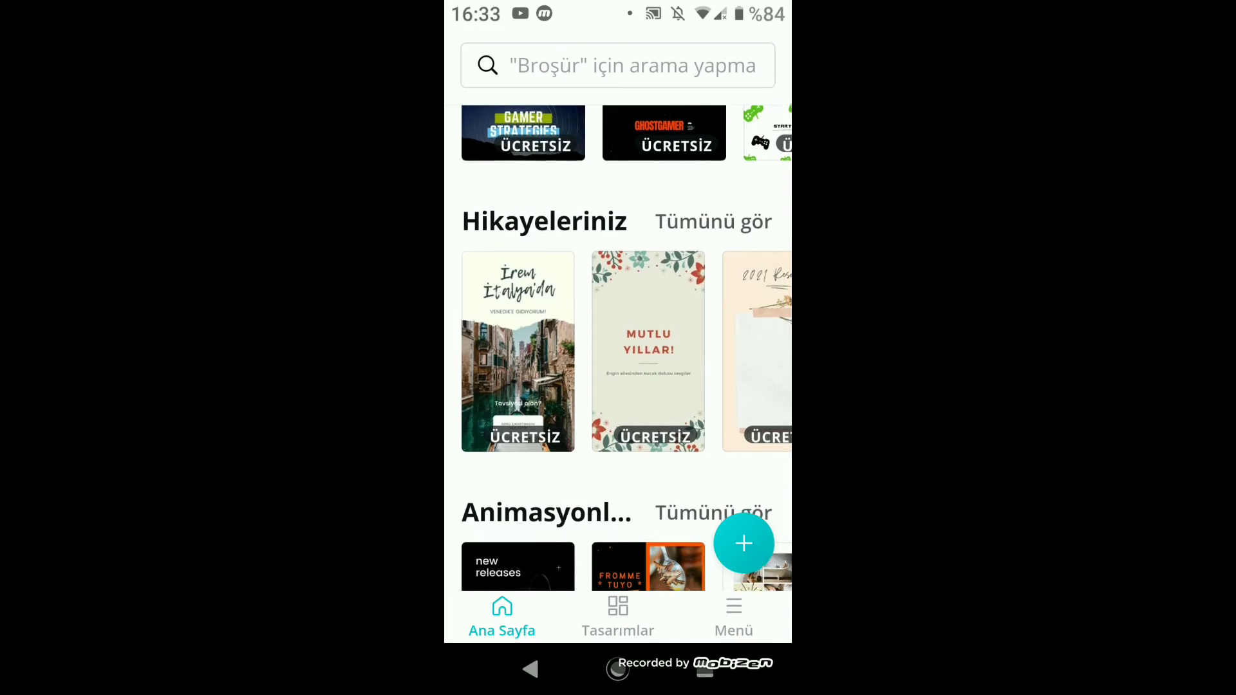
{"action": "scroll", "coordinate": [617, 347], "scroll_direction": "down", "scroll_amount": 5}
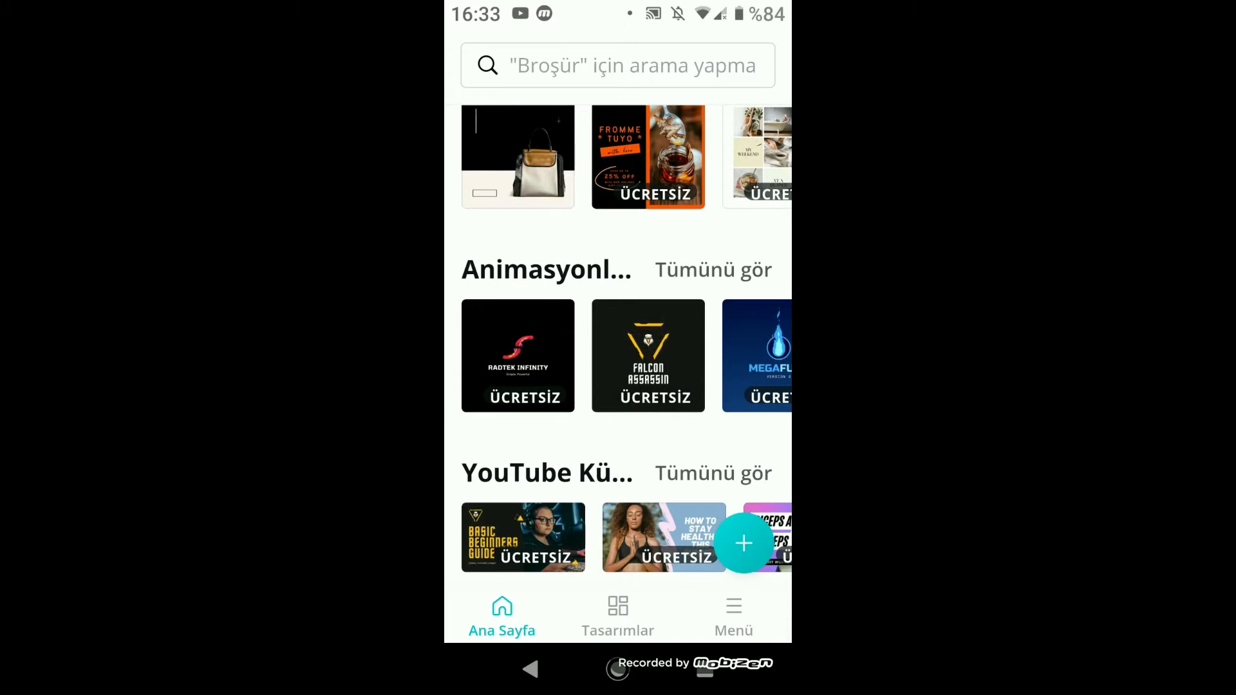
{"action": "scroll", "coordinate": [617, 347], "scroll_direction": "down", "scroll_amount": 5}
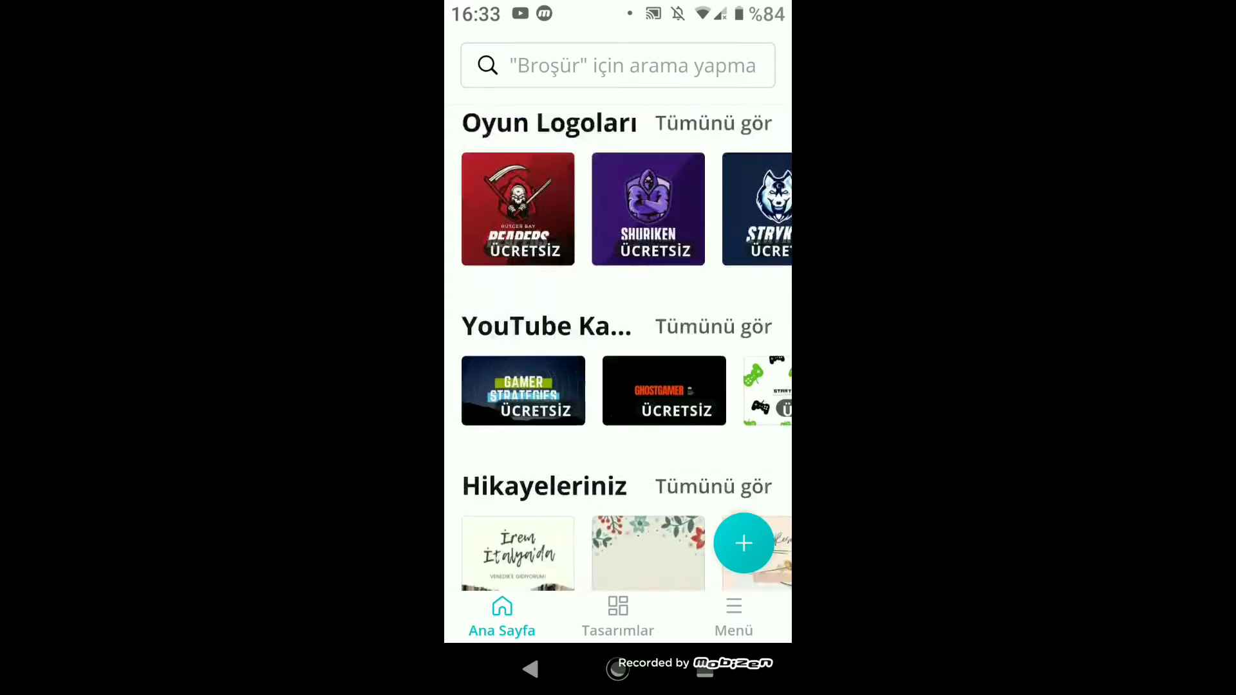
{"action": "scroll", "coordinate": [618, 347], "scroll_direction": "up", "scroll_amount": 10}
{"action": "scroll", "coordinate": [618, 347], "scroll_direction": "up", "scroll_amount": 5}
{"action": "scroll", "coordinate": [617, 347], "scroll_direction": "up", "scroll_amount": 3}
Show all Instagram Gönderileri templates and scroll through them.
{"action": "left_click", "coordinate": [734, 386]}
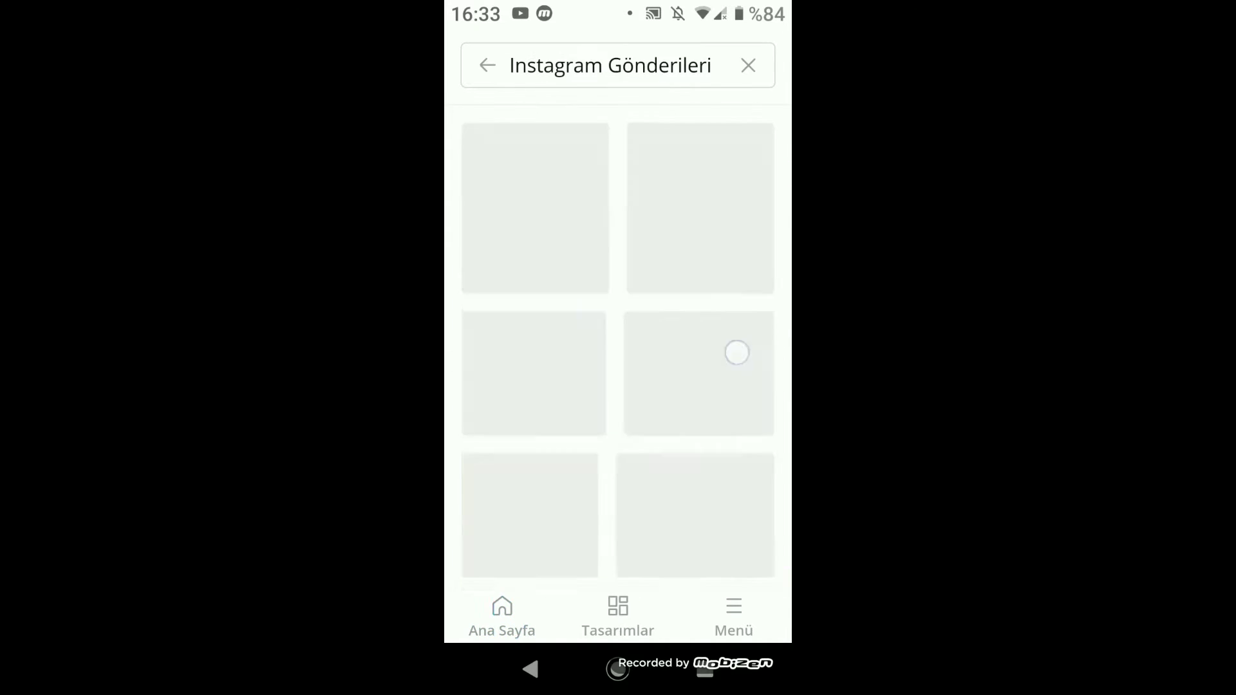
{"action": "scroll", "coordinate": [731, 383], "scroll_direction": "down", "scroll_amount": 2}
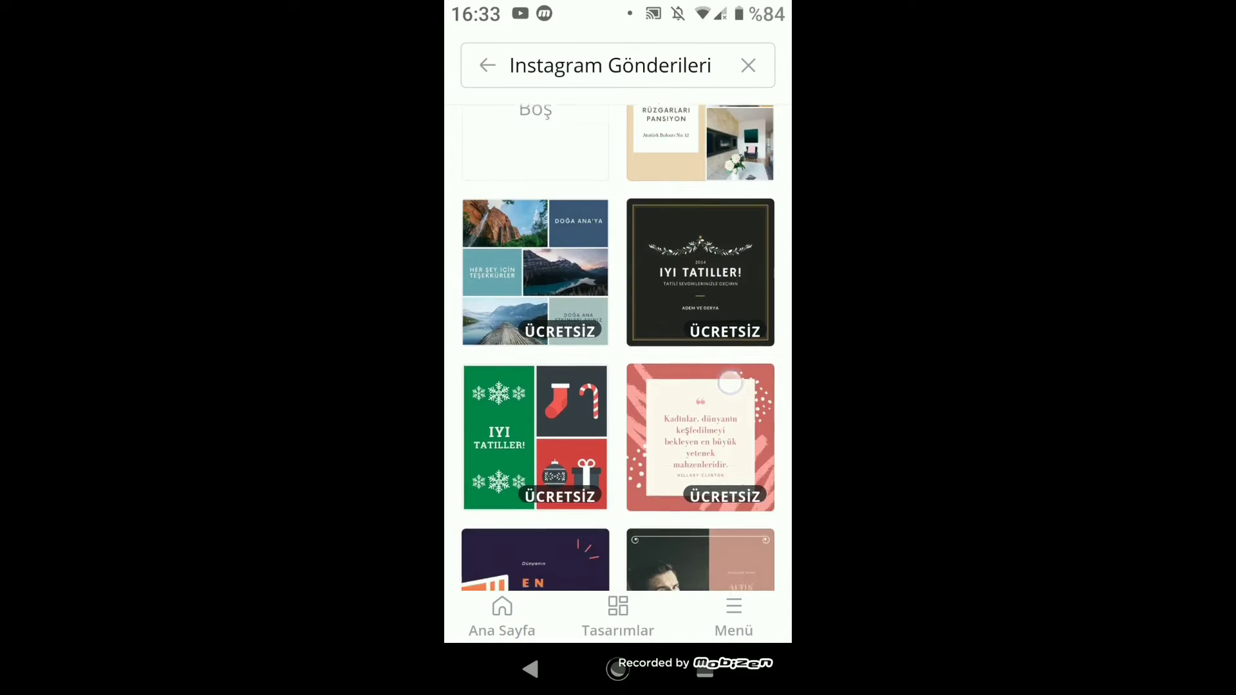
{"action": "scroll", "coordinate": [730, 383], "scroll_direction": "down", "scroll_amount": 5}
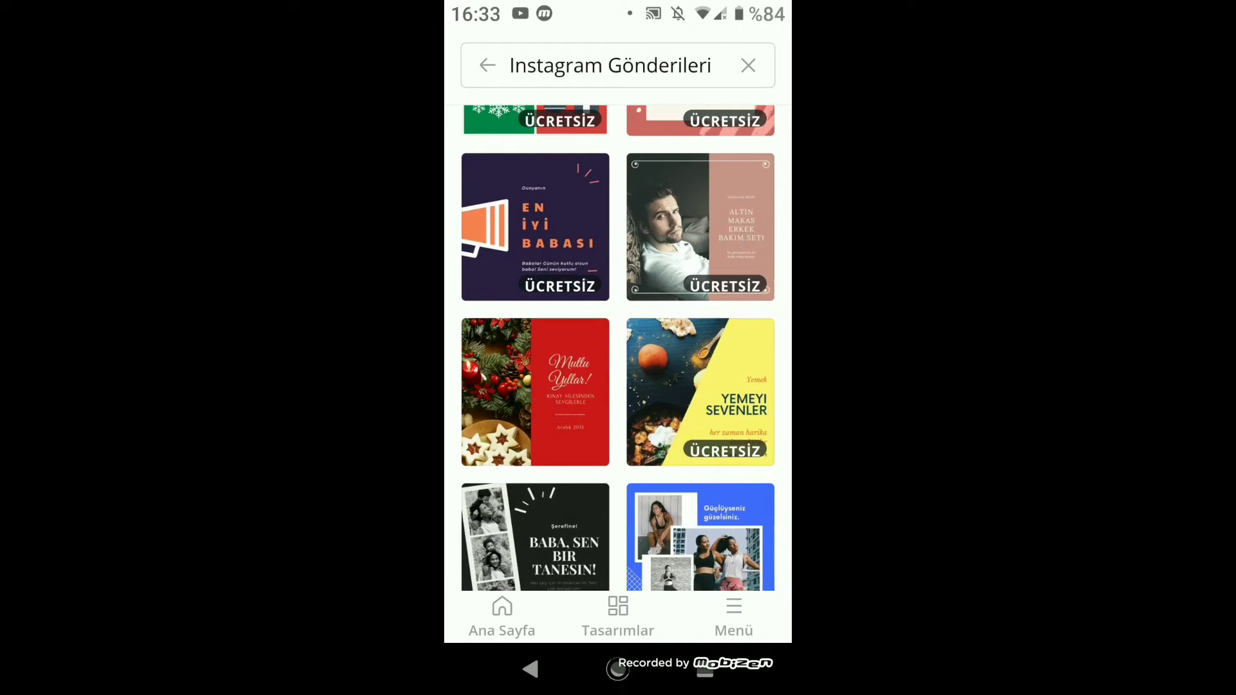
{"action": "scroll", "coordinate": [700, 387], "scroll_direction": "up", "scroll_amount": 3}
Return to the Canva home page and scroll down its feed.
{"action": "left_click", "coordinate": [488, 65]}
{"action": "scroll", "coordinate": [742, 324], "scroll_direction": "down", "scroll_amount": 2}
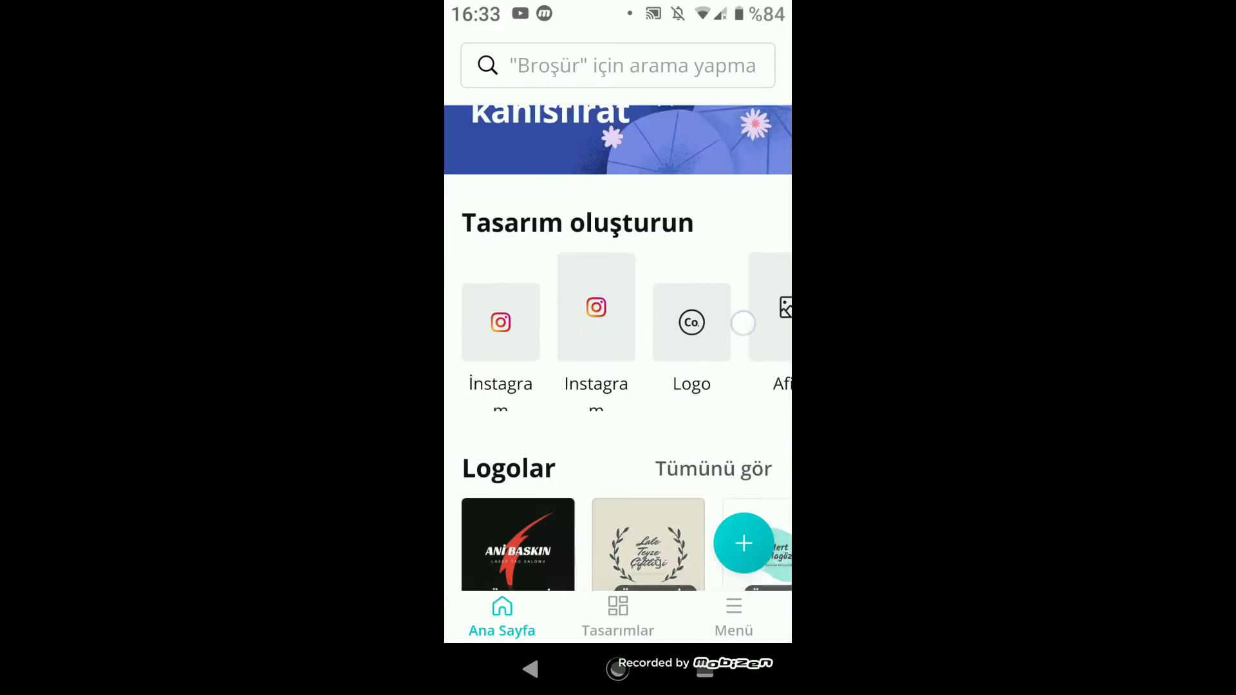
{"action": "scroll", "coordinate": [743, 323], "scroll_direction": "down", "scroll_amount": 4}
{"action": "scroll", "coordinate": [698, 415], "scroll_direction": "down", "scroll_amount": 6}
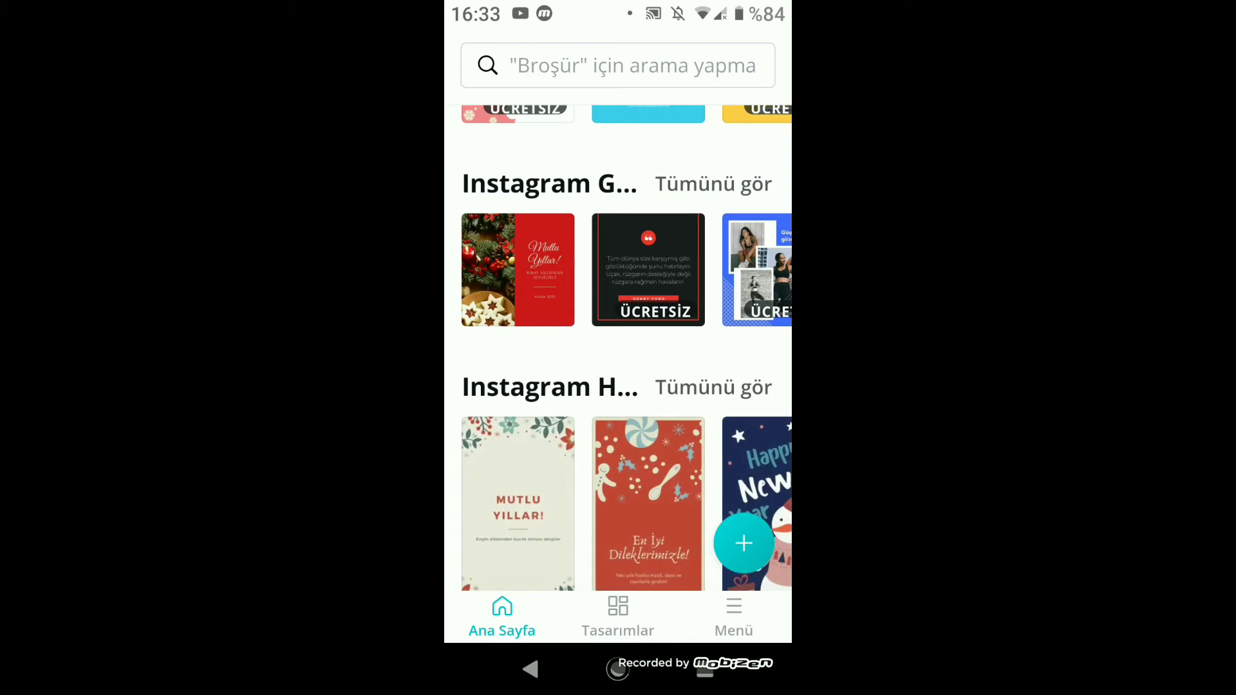
{"action": "scroll", "coordinate": [626, 348], "scroll_direction": "down", "scroll_amount": 3}
{"action": "scroll", "coordinate": [626, 348], "scroll_direction": "down", "scroll_amount": 2}
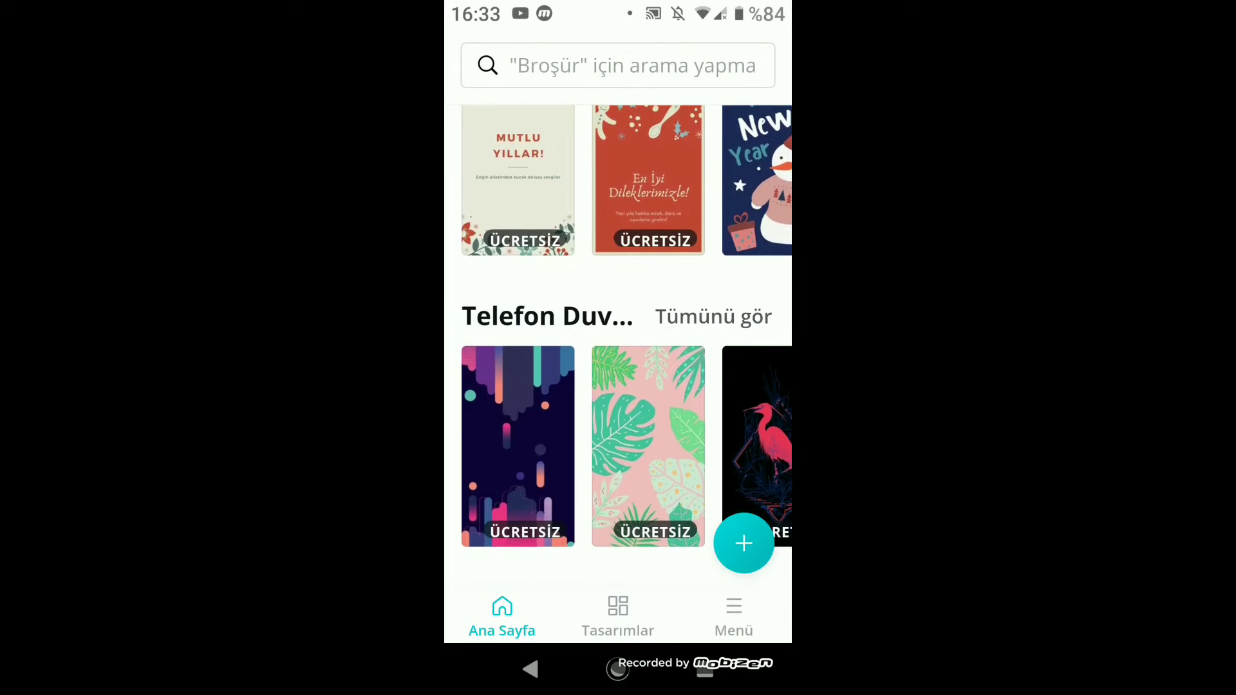
{"action": "scroll", "coordinate": [626, 347], "scroll_direction": "down", "scroll_amount": 3}
{"action": "scroll", "coordinate": [683, 476], "scroll_direction": "down", "scroll_amount": 5}
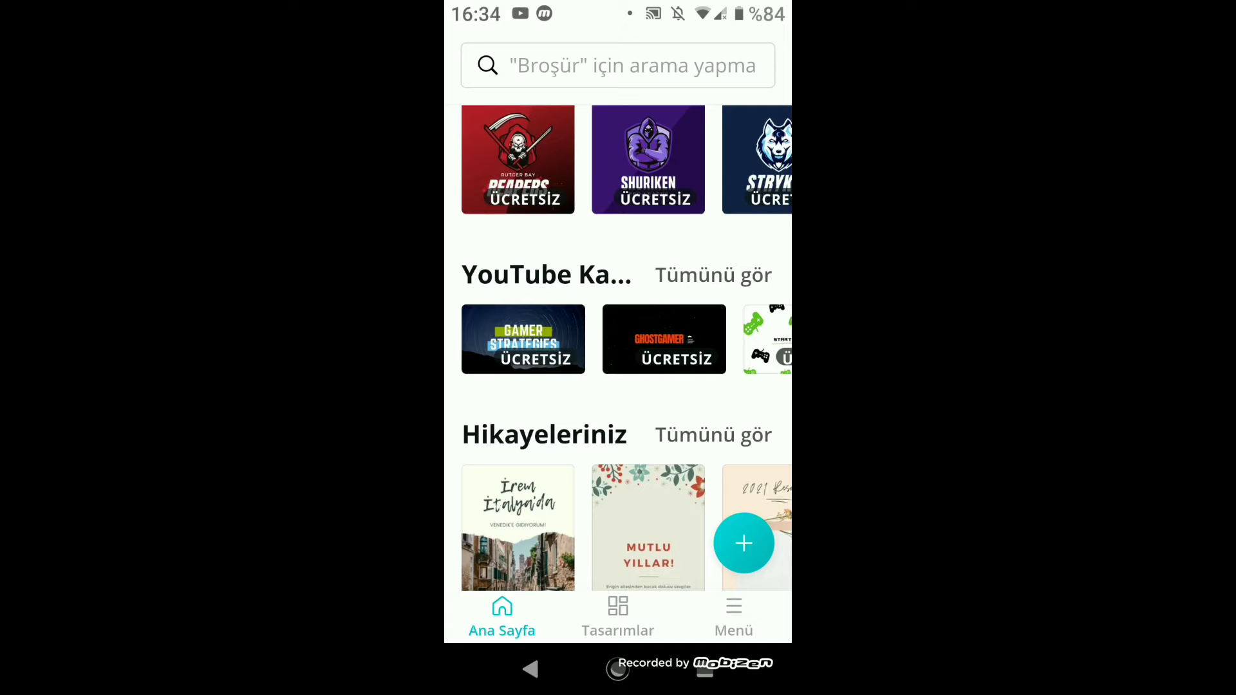
Browse all YouTube Kanal Resmi templates, then go back to the home page.
{"action": "left_click", "coordinate": [713, 275]}
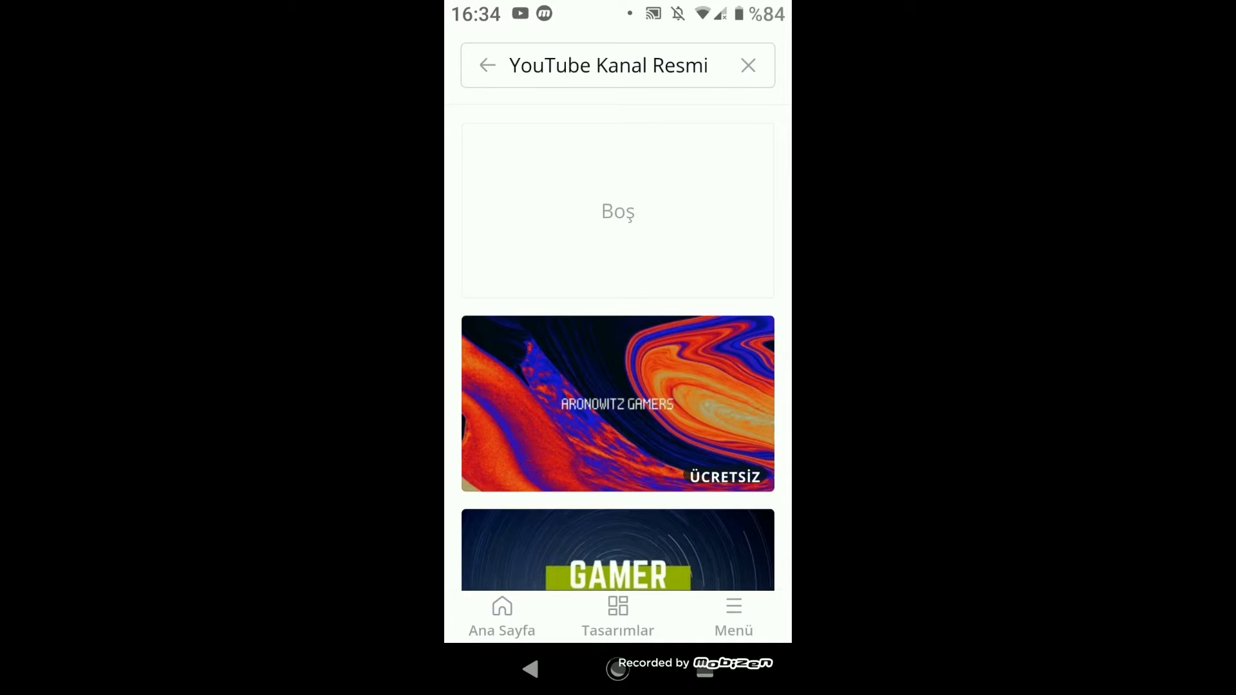
{"action": "scroll", "coordinate": [618, 348], "scroll_direction": "down", "scroll_amount": 5}
{"action": "scroll", "coordinate": [618, 347], "scroll_direction": "down", "scroll_amount": 5}
{"action": "scroll", "coordinate": [618, 348], "scroll_direction": "up", "scroll_amount": 10}
{"action": "key", "text": "Escape"}
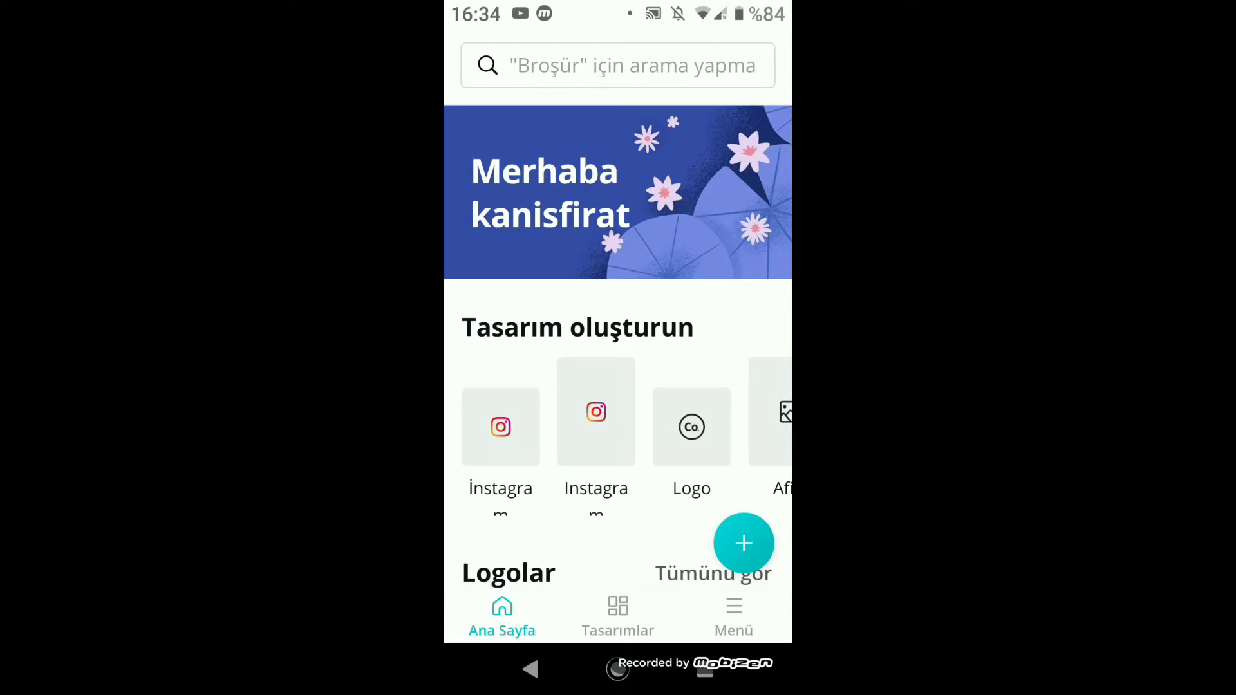
Open the Logo templates and scroll until the orange diamond MM logo appears.
{"action": "left_click", "coordinate": [691, 426]}
{"action": "scroll", "coordinate": [727, 385], "scroll_direction": "down", "scroll_amount": 5}
{"action": "scroll", "coordinate": [728, 384], "scroll_direction": "down", "scroll_amount": 3}
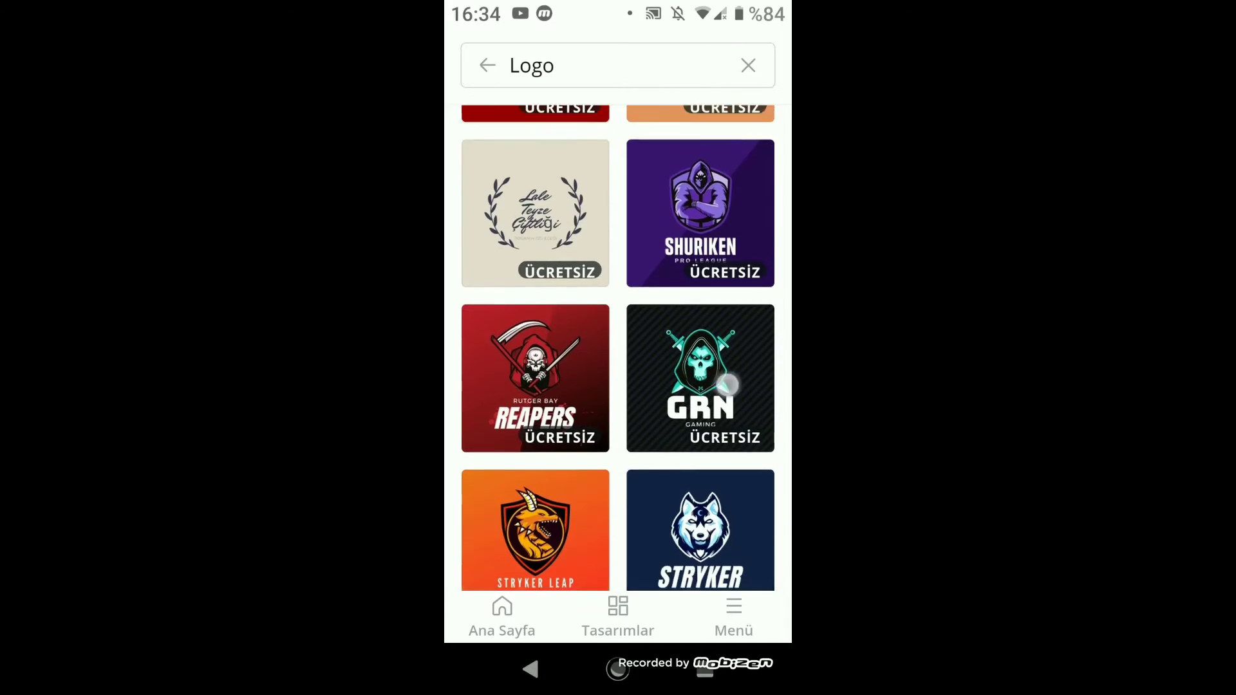
{"action": "scroll", "coordinate": [727, 385], "scroll_direction": "down", "scroll_amount": 3}
{"action": "scroll", "coordinate": [721, 450], "scroll_direction": "down", "scroll_amount": 4}
{"action": "scroll", "coordinate": [718, 489], "scroll_direction": "down", "scroll_amount": 2}
{"action": "scroll", "coordinate": [714, 533], "scroll_direction": "down", "scroll_amount": 2}
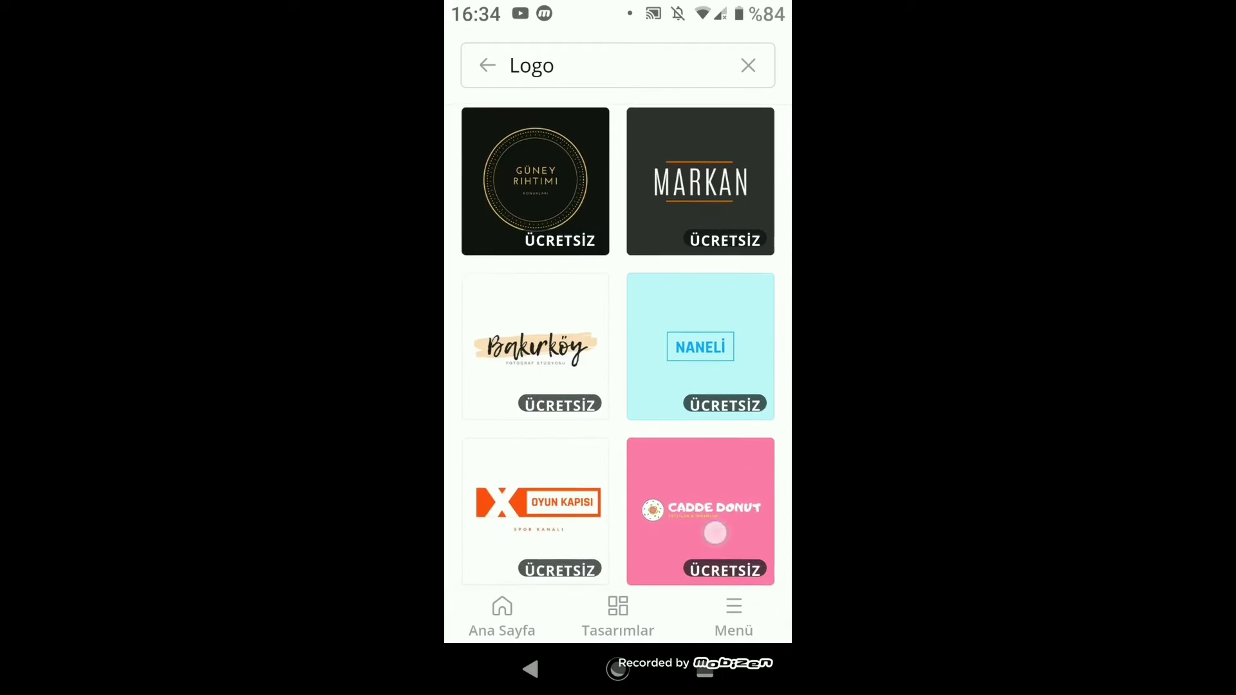
{"action": "scroll", "coordinate": [714, 533], "scroll_direction": "down", "scroll_amount": 3}
{"action": "scroll", "coordinate": [714, 532], "scroll_direction": "down", "scroll_amount": 5}
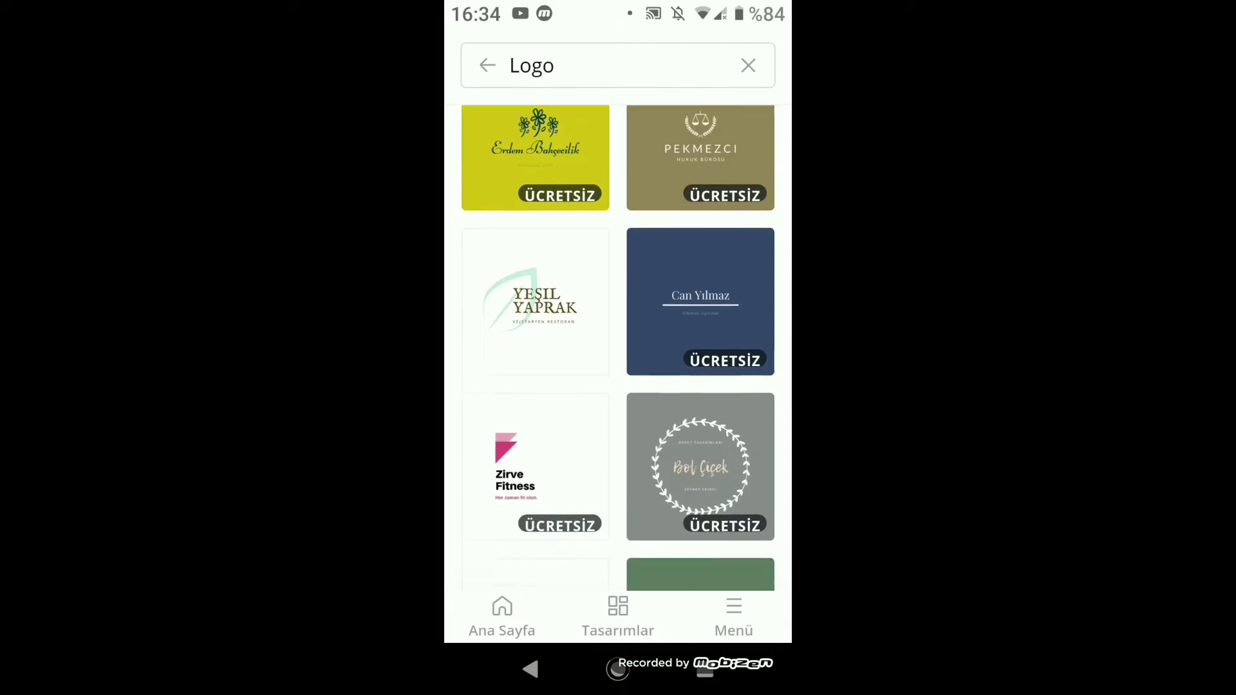
{"action": "scroll", "coordinate": [618, 347], "scroll_direction": "down", "scroll_amount": 2}
{"action": "scroll", "coordinate": [618, 348], "scroll_direction": "down", "scroll_amount": 2}
{"action": "scroll", "coordinate": [618, 347], "scroll_direction": "down", "scroll_amount": 3}
{"action": "scroll", "coordinate": [618, 348], "scroll_direction": "down", "scroll_amount": 3}
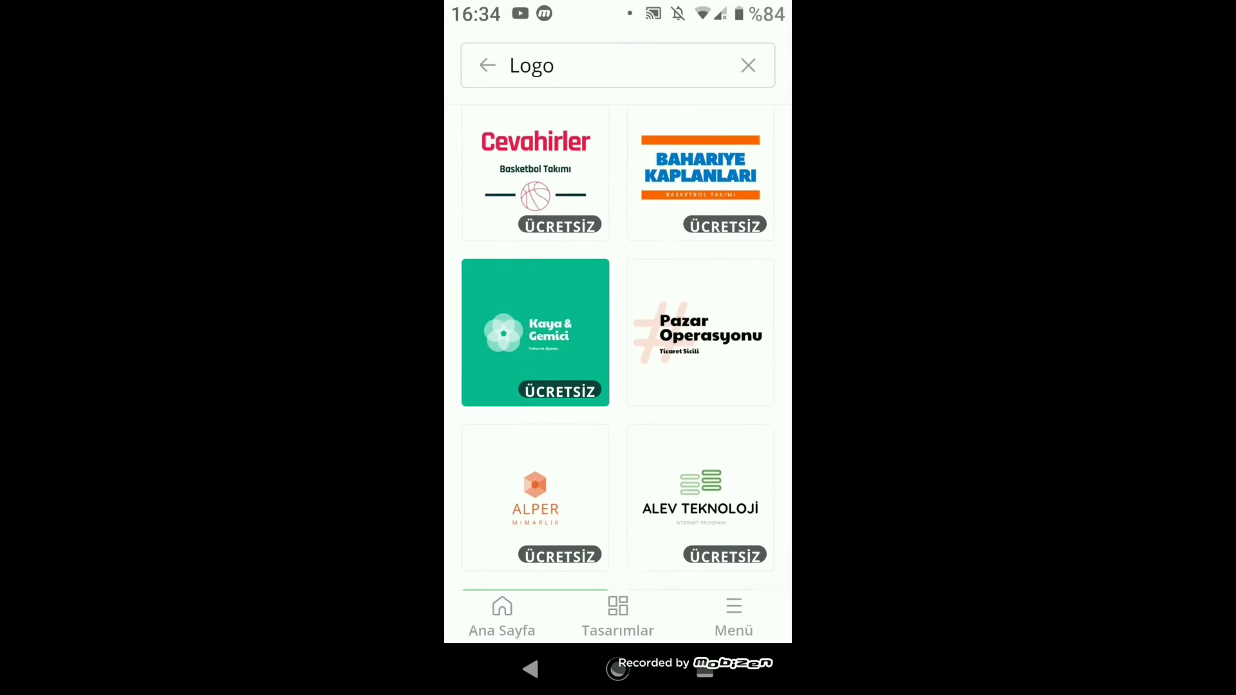
{"action": "scroll", "coordinate": [533, 535], "scroll_direction": "down", "scroll_amount": 3}
{"action": "scroll", "coordinate": [533, 536], "scroll_direction": "down", "scroll_amount": 2}
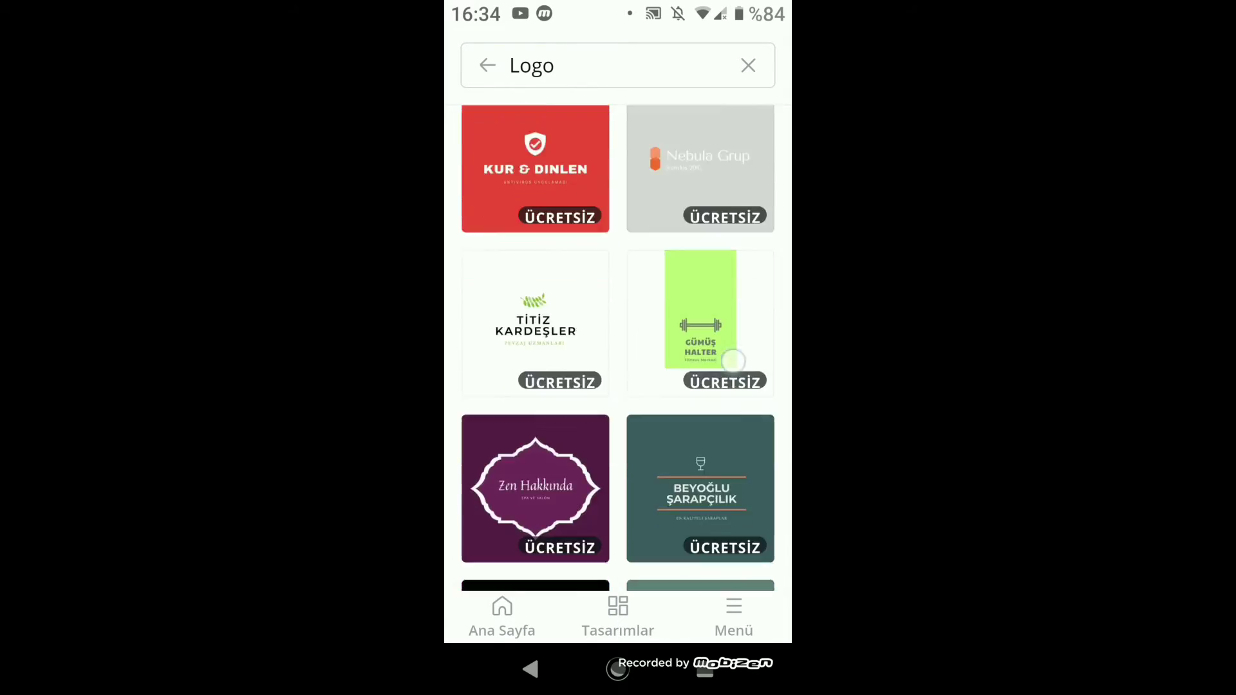
{"action": "scroll", "coordinate": [618, 347], "scroll_direction": "down", "scroll_amount": 5}
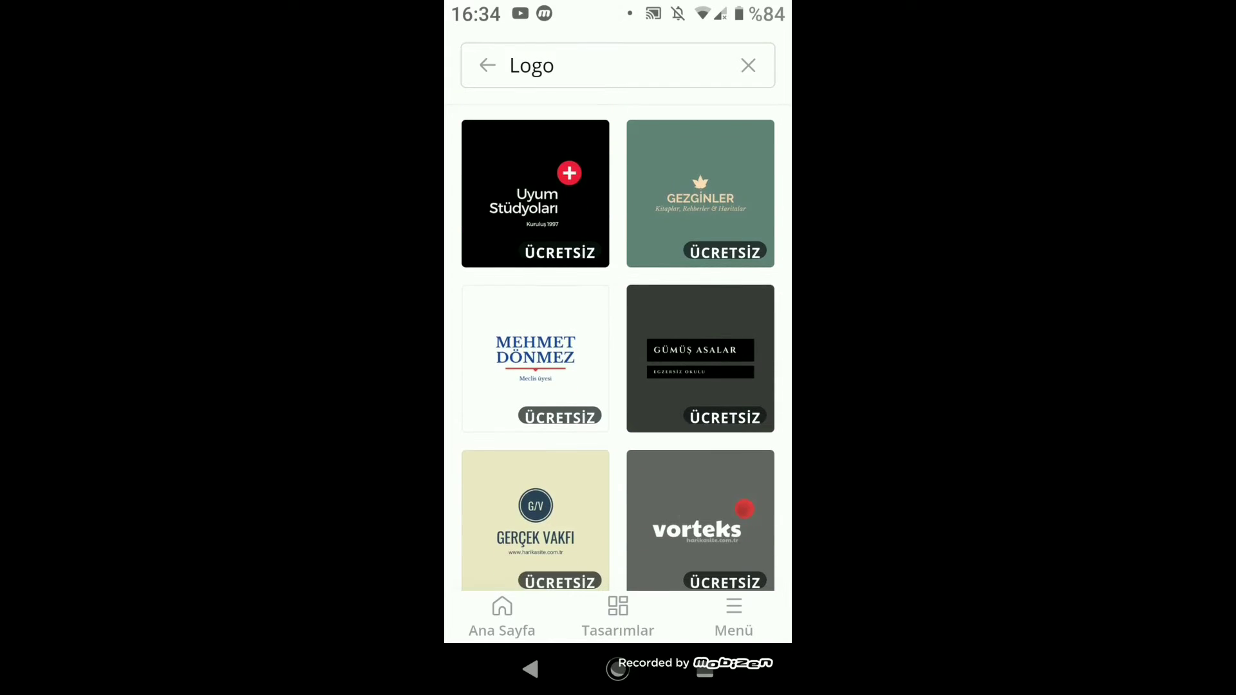
{"action": "scroll", "coordinate": [617, 348], "scroll_direction": "down", "scroll_amount": 4}
{"action": "scroll", "coordinate": [617, 347], "scroll_direction": "down", "scroll_amount": 3}
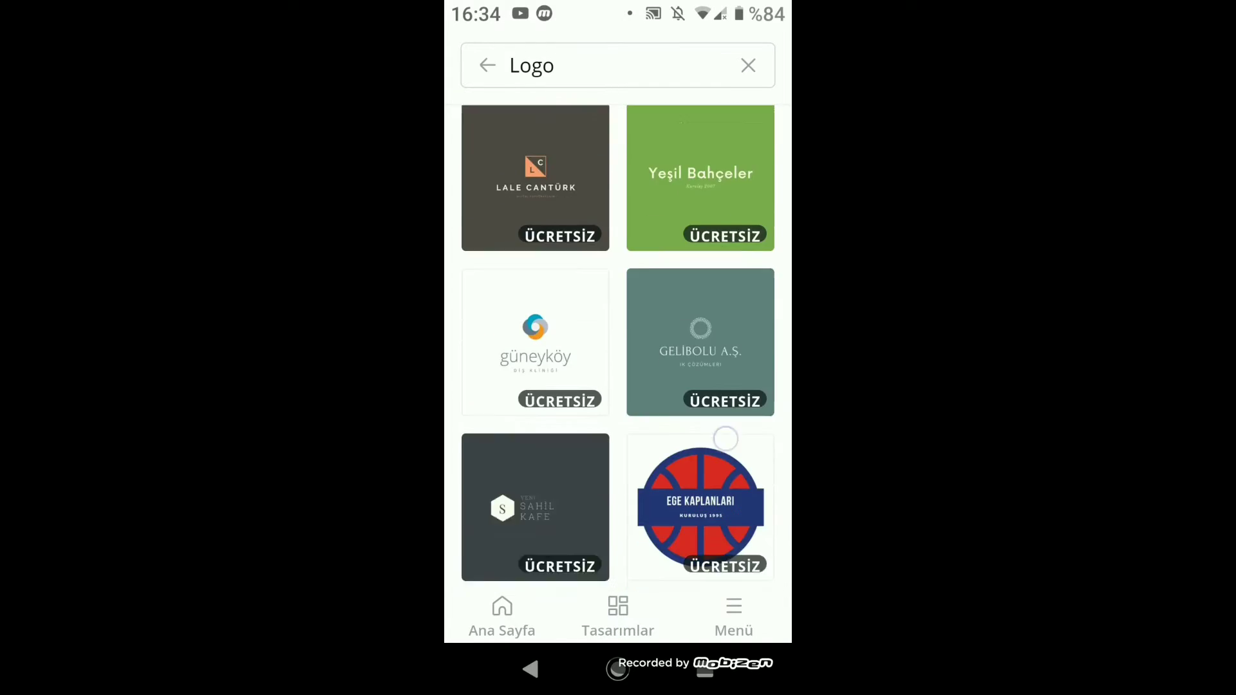
{"action": "scroll", "coordinate": [725, 438], "scroll_direction": "down", "scroll_amount": 1}
{"action": "scroll", "coordinate": [726, 438], "scroll_direction": "down", "scroll_amount": 3}
{"action": "scroll", "coordinate": [726, 439], "scroll_direction": "down", "scroll_amount": 3}
{"action": "scroll", "coordinate": [725, 438], "scroll_direction": "down", "scroll_amount": 3}
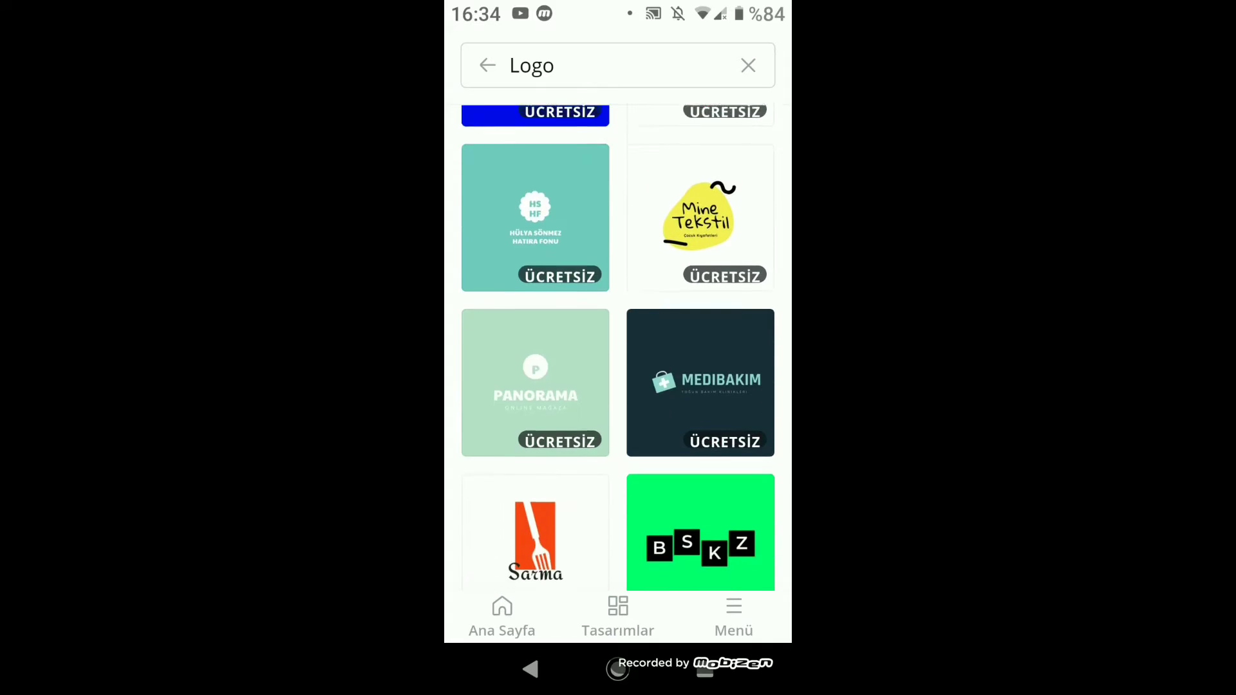
{"action": "scroll", "coordinate": [714, 515], "scroll_direction": "down", "scroll_amount": 5}
{"action": "scroll", "coordinate": [711, 513], "scroll_direction": "down", "scroll_amount": 4}
{"action": "scroll", "coordinate": [715, 518], "scroll_direction": "down", "scroll_amount": 3}
{"action": "scroll", "coordinate": [715, 526], "scroll_direction": "down", "scroll_amount": 3}
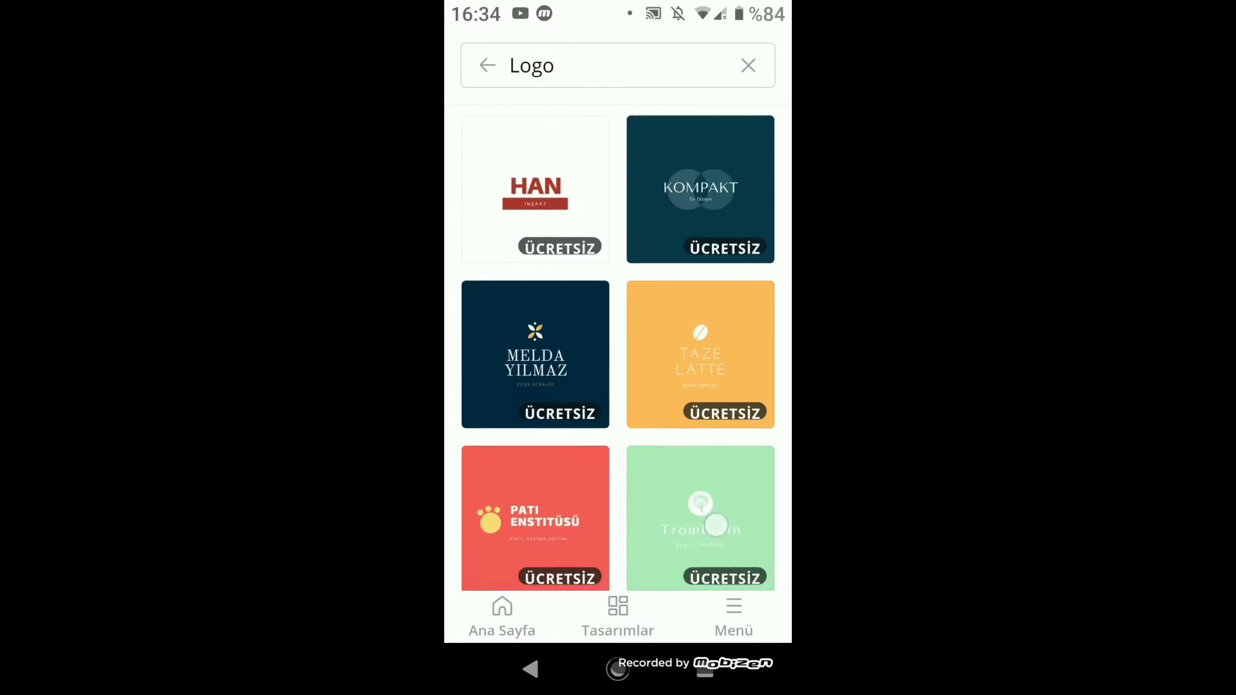
{"action": "scroll", "coordinate": [715, 524], "scroll_direction": "down", "scroll_amount": 4}
{"action": "scroll", "coordinate": [715, 525], "scroll_direction": "down", "scroll_amount": 3}
{"action": "scroll", "coordinate": [715, 524], "scroll_direction": "down", "scroll_amount": 4}
{"action": "scroll", "coordinate": [715, 525], "scroll_direction": "down", "scroll_amount": 4}
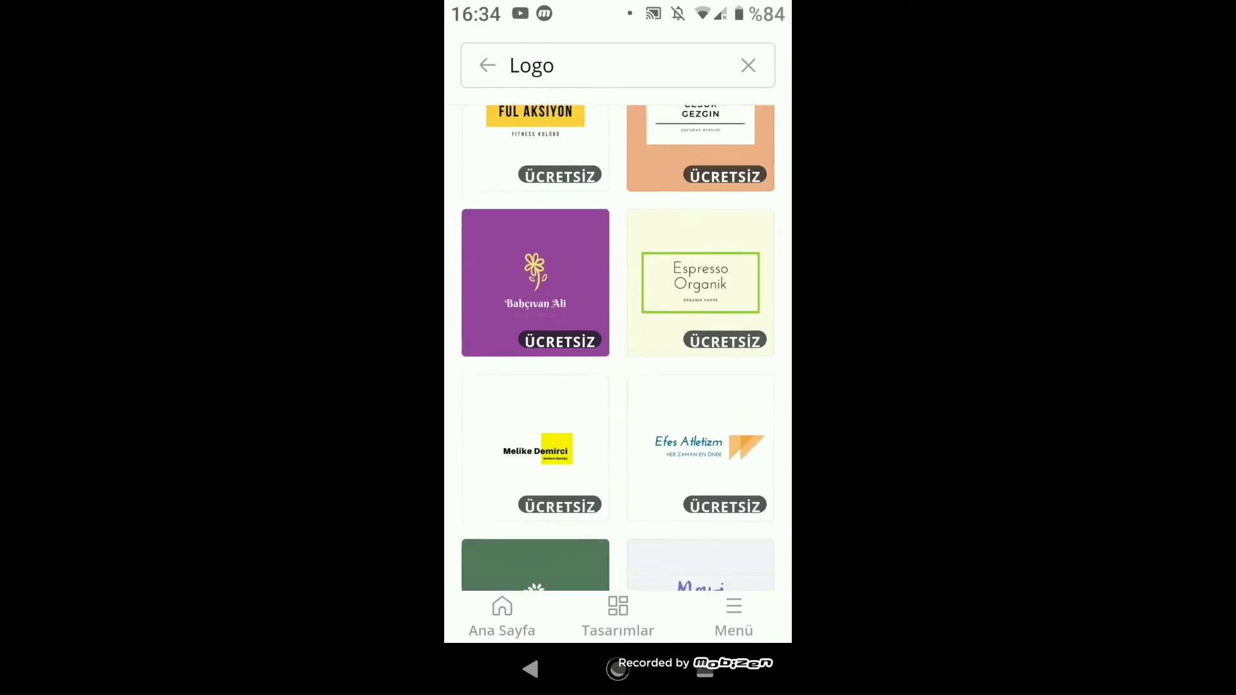
{"action": "scroll", "coordinate": [707, 502], "scroll_direction": "down", "scroll_amount": 3}
{"action": "scroll", "coordinate": [708, 502], "scroll_direction": "down", "scroll_amount": 2}
{"action": "scroll", "coordinate": [708, 502], "scroll_direction": "down", "scroll_amount": 3}
{"action": "scroll", "coordinate": [708, 502], "scroll_direction": "down", "scroll_amount": 4}
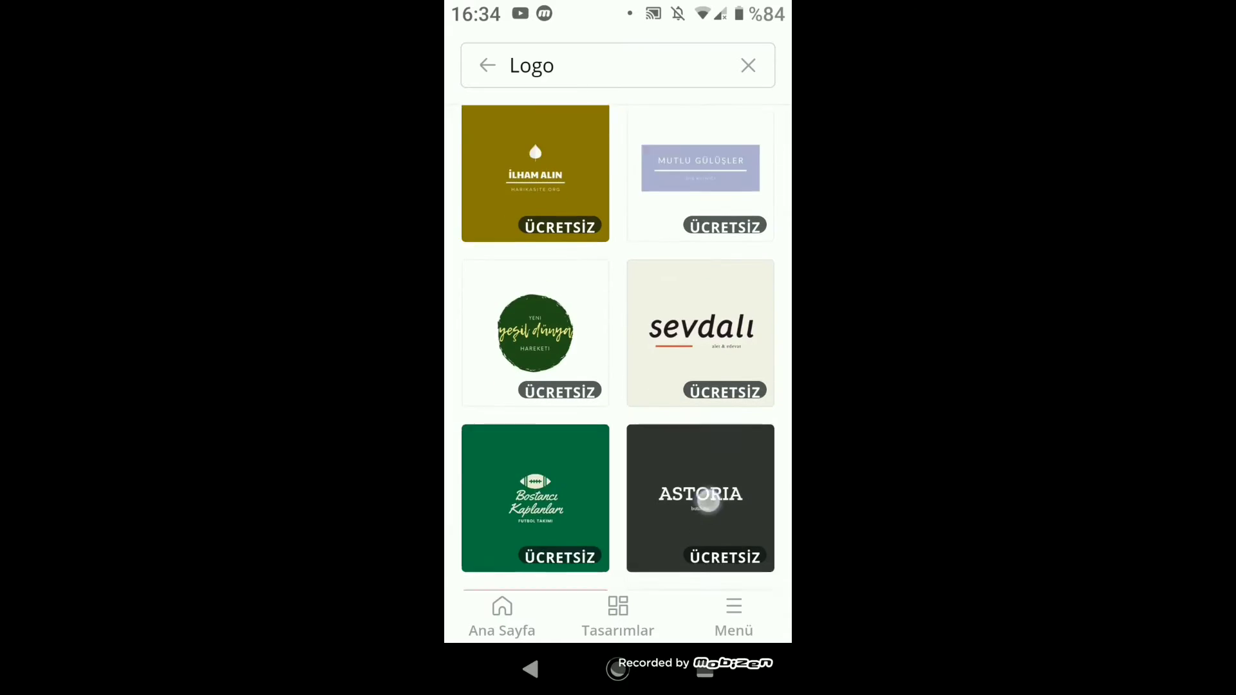
{"action": "scroll", "coordinate": [708, 502], "scroll_direction": "down", "scroll_amount": 3}
{"action": "scroll", "coordinate": [711, 512], "scroll_direction": "down", "scroll_amount": 4}
{"action": "scroll", "coordinate": [711, 512], "scroll_direction": "down", "scroll_amount": 4}
{"action": "scroll", "coordinate": [711, 512], "scroll_direction": "down", "scroll_amount": 5}
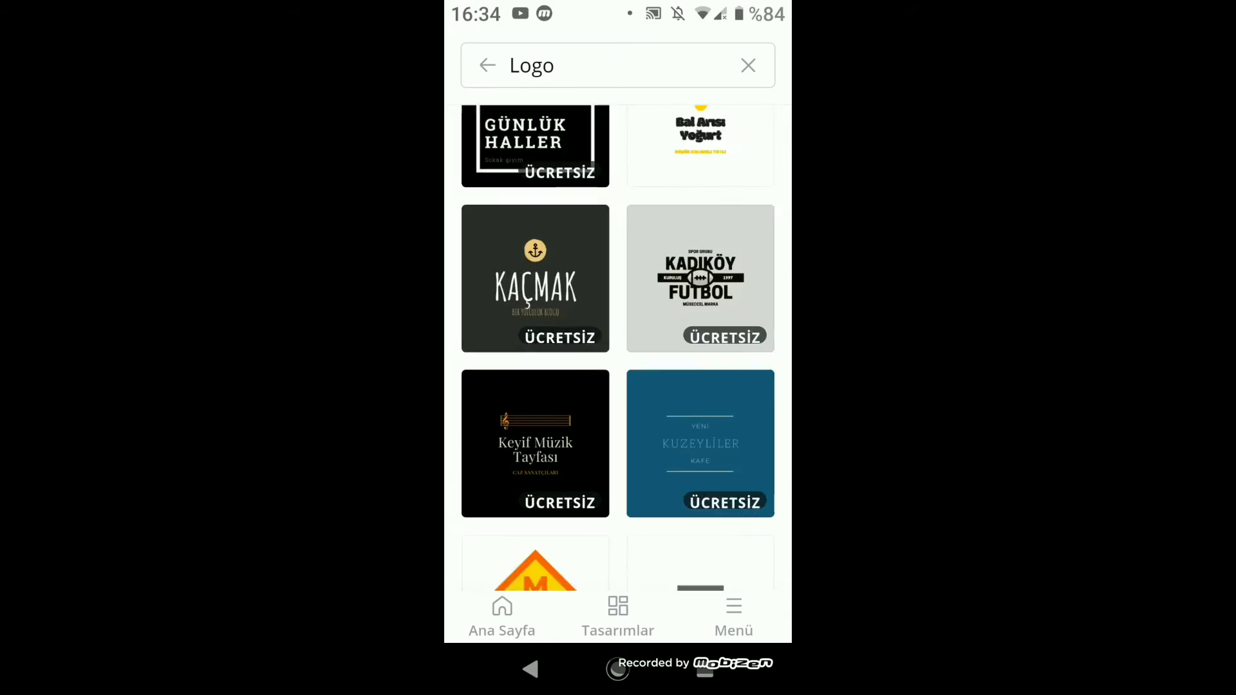
{"action": "scroll", "coordinate": [708, 502], "scroll_direction": "down", "scroll_amount": 5}
{"action": "scroll", "coordinate": [708, 502], "scroll_direction": "down", "scroll_amount": 2}
{"action": "scroll", "coordinate": [707, 502], "scroll_direction": "down", "scroll_amount": 3}
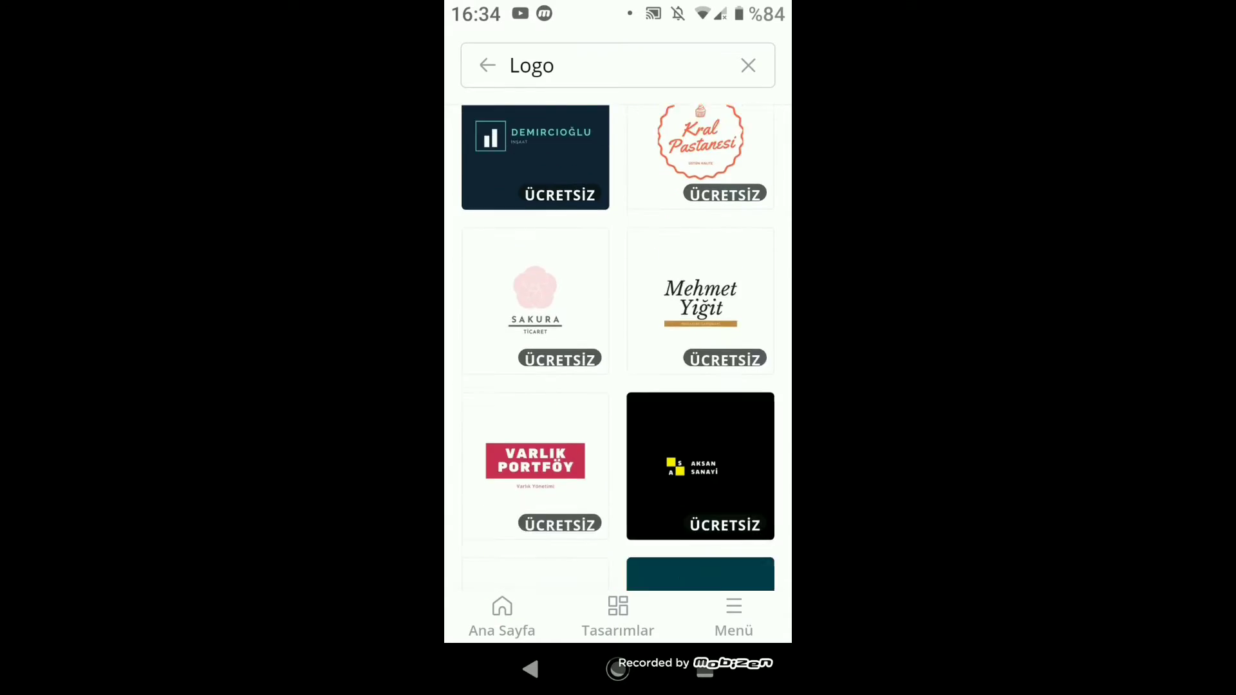
{"action": "scroll", "coordinate": [708, 502], "scroll_direction": "up", "scroll_amount": 5}
{"action": "scroll", "coordinate": [708, 502], "scroll_direction": "up", "scroll_amount": 1}
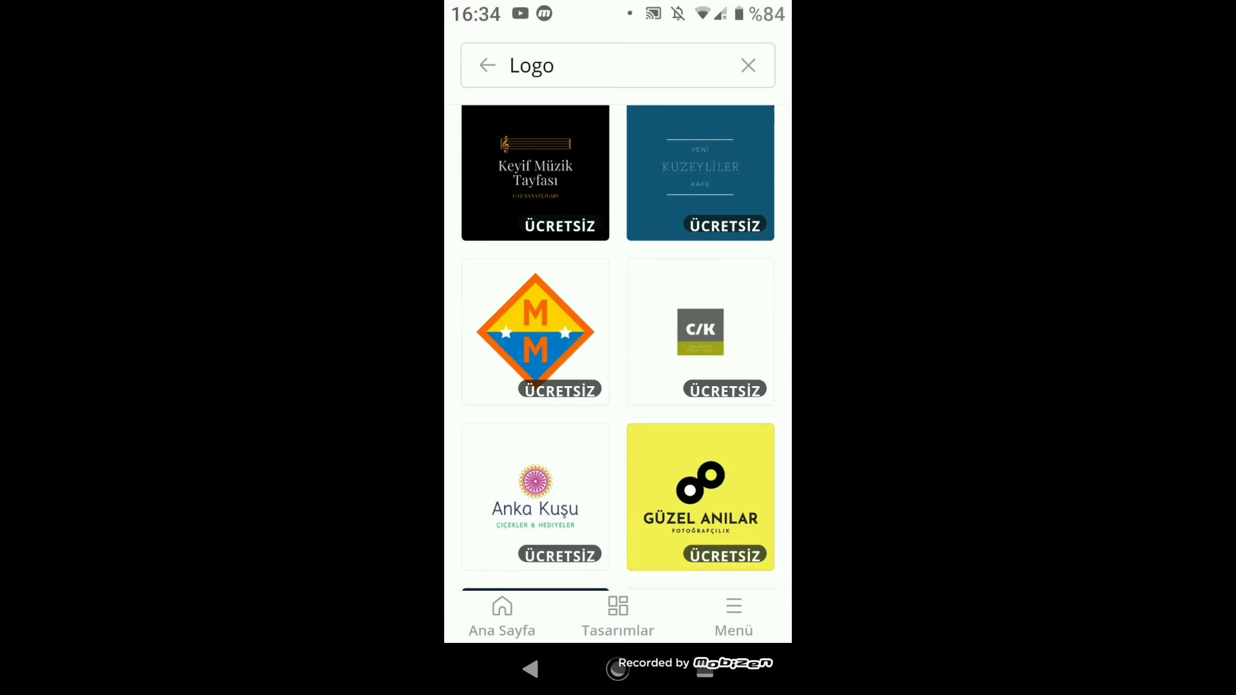
Open the orange diamond MM logo template in the editor and select its elements.
{"action": "left_click", "coordinate": [535, 332]}
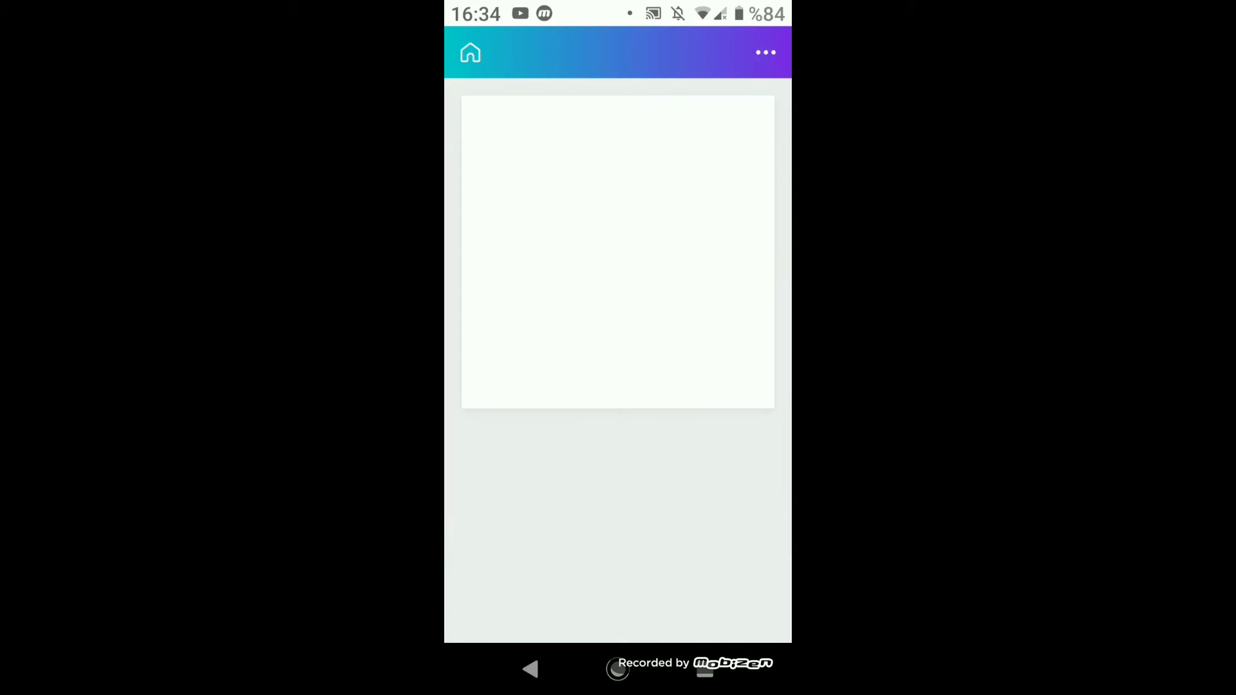
{"action": "left_click", "coordinate": [615, 239]}
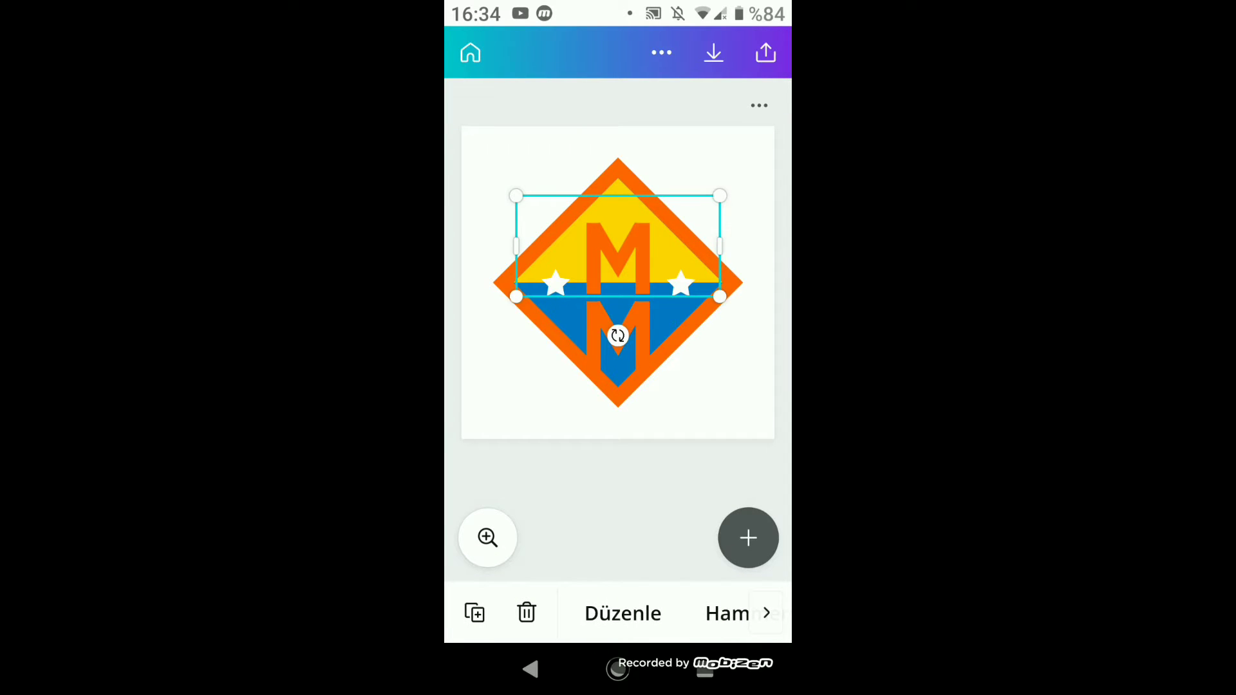
{"action": "double_click", "coordinate": [618, 322]}
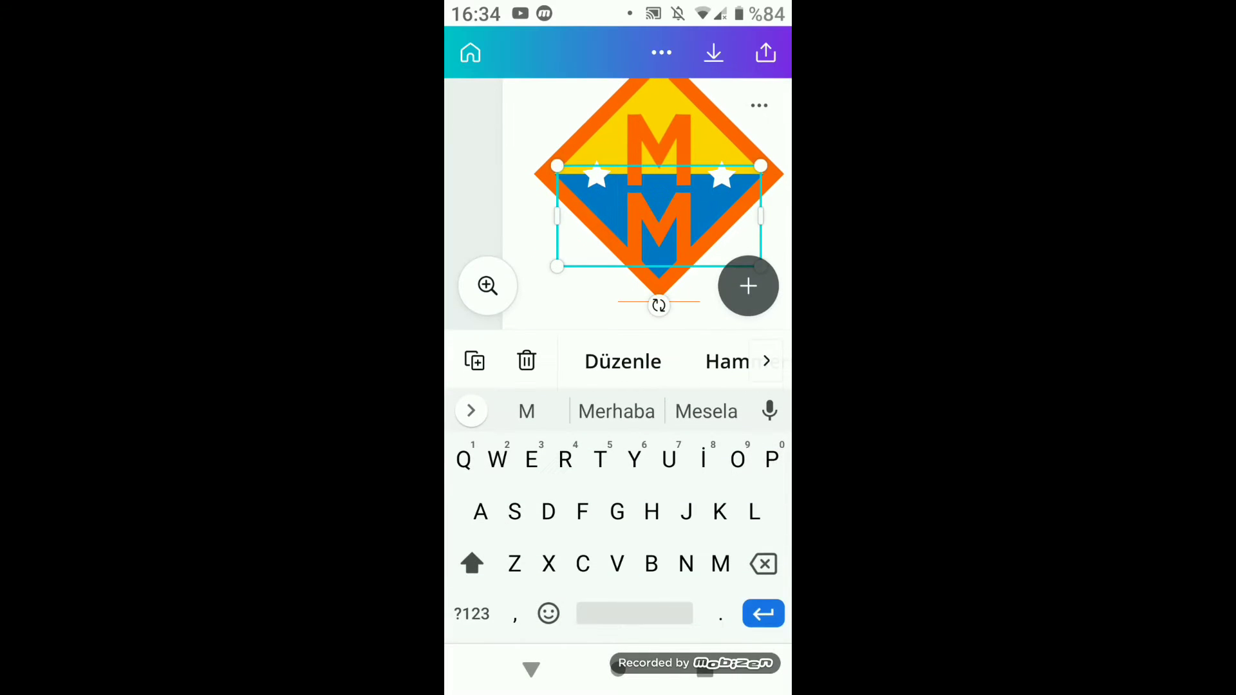
{"action": "left_click", "coordinate": [643, 244]}
{"action": "key", "text": "Escape"}
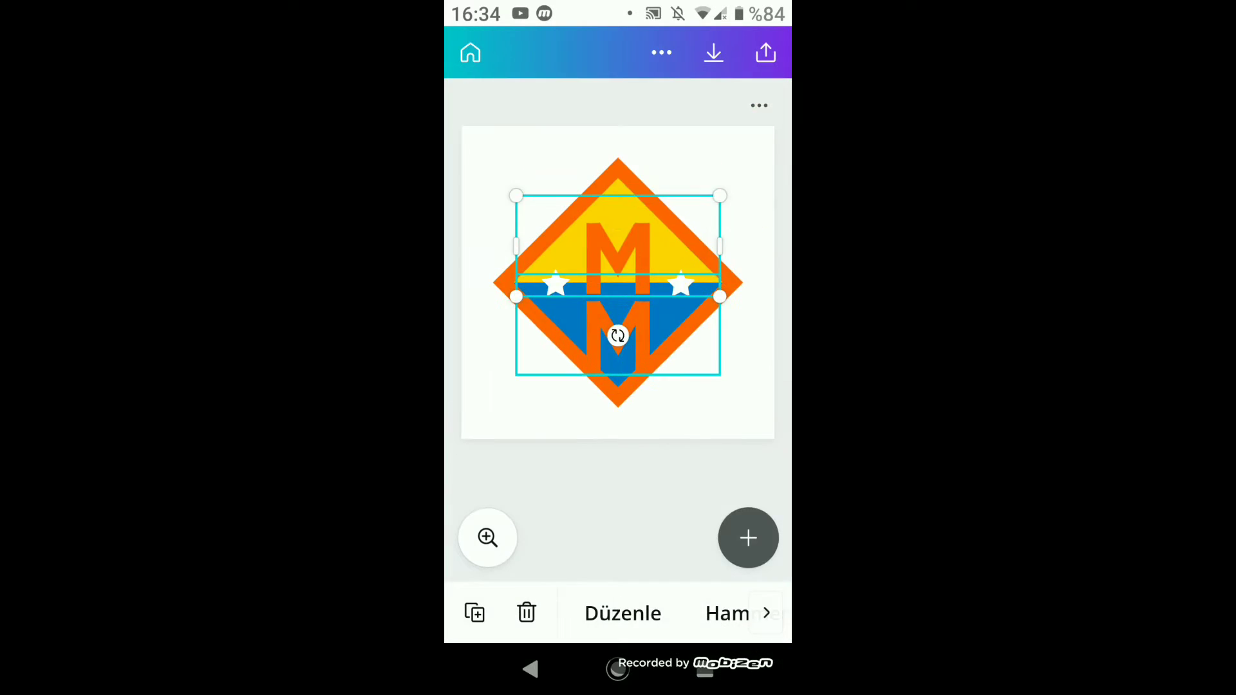
{"action": "left_click", "coordinate": [547, 476]}
{"action": "left_click", "coordinate": [617, 283]}
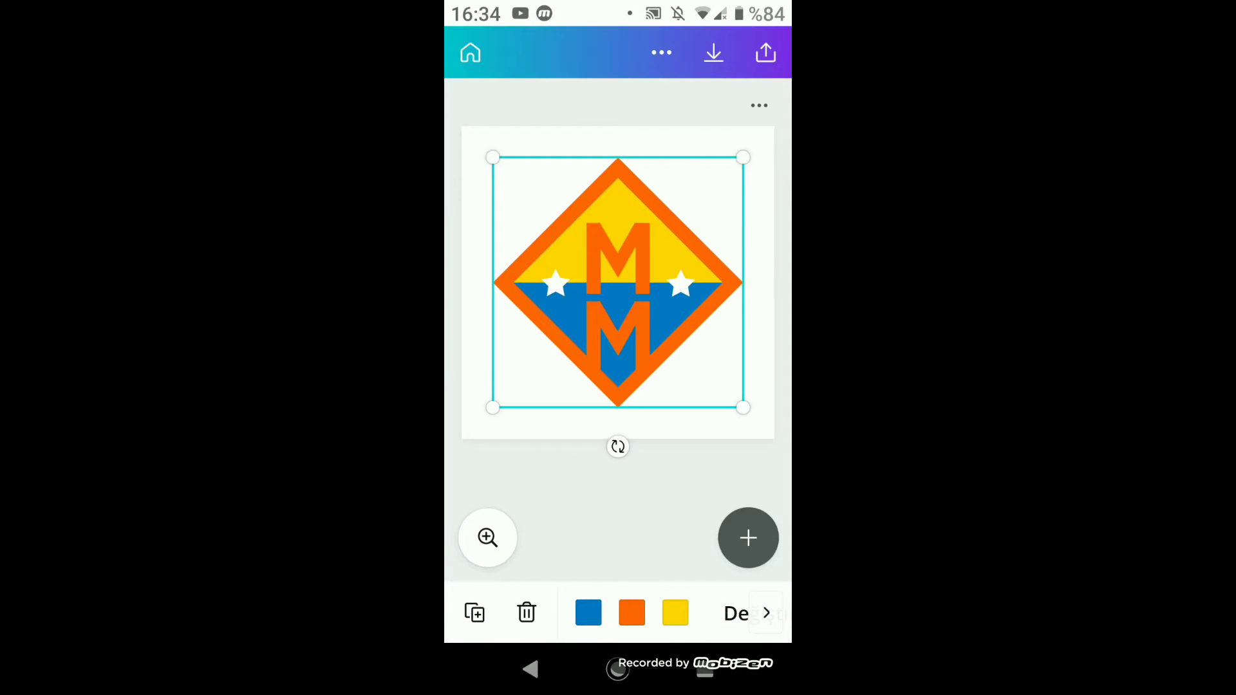
Replace the upper M letter with the text CAR.
{"action": "double_click", "coordinate": [630, 220]}
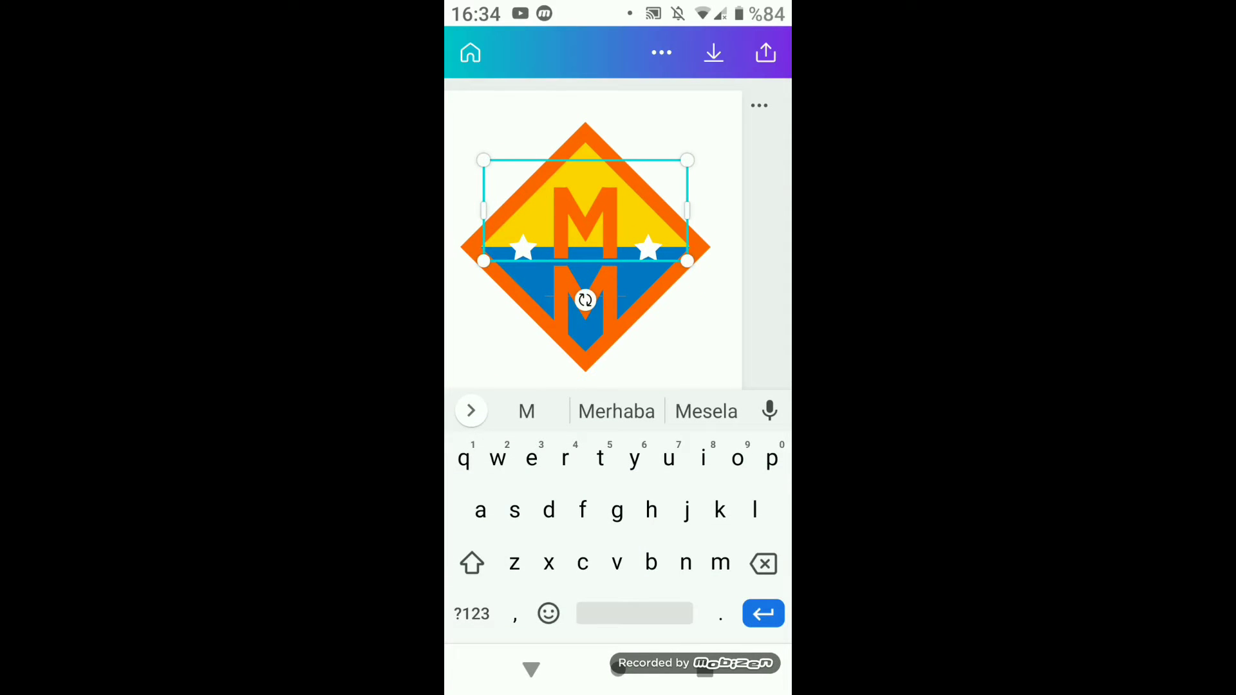
{"action": "key", "text": "BackSpace"}
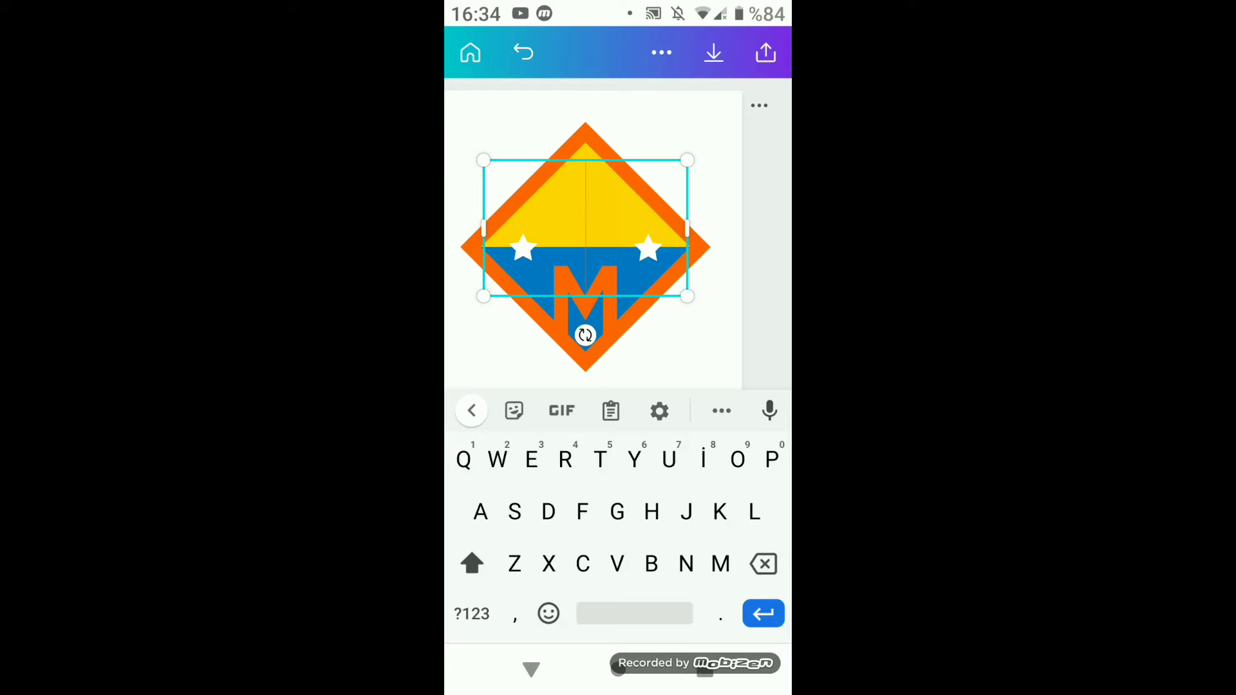
{"action": "type", "text": "CA"}
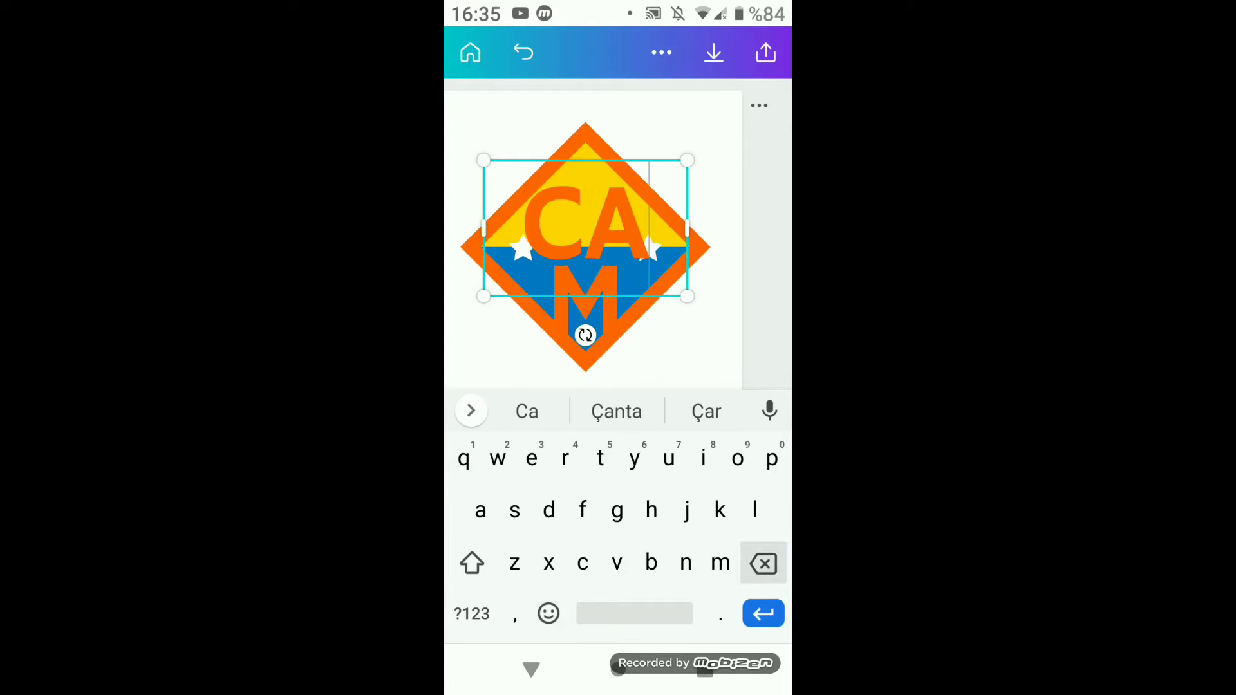
{"action": "key", "text": "BackSpace"}
{"action": "type", "text": "A"}
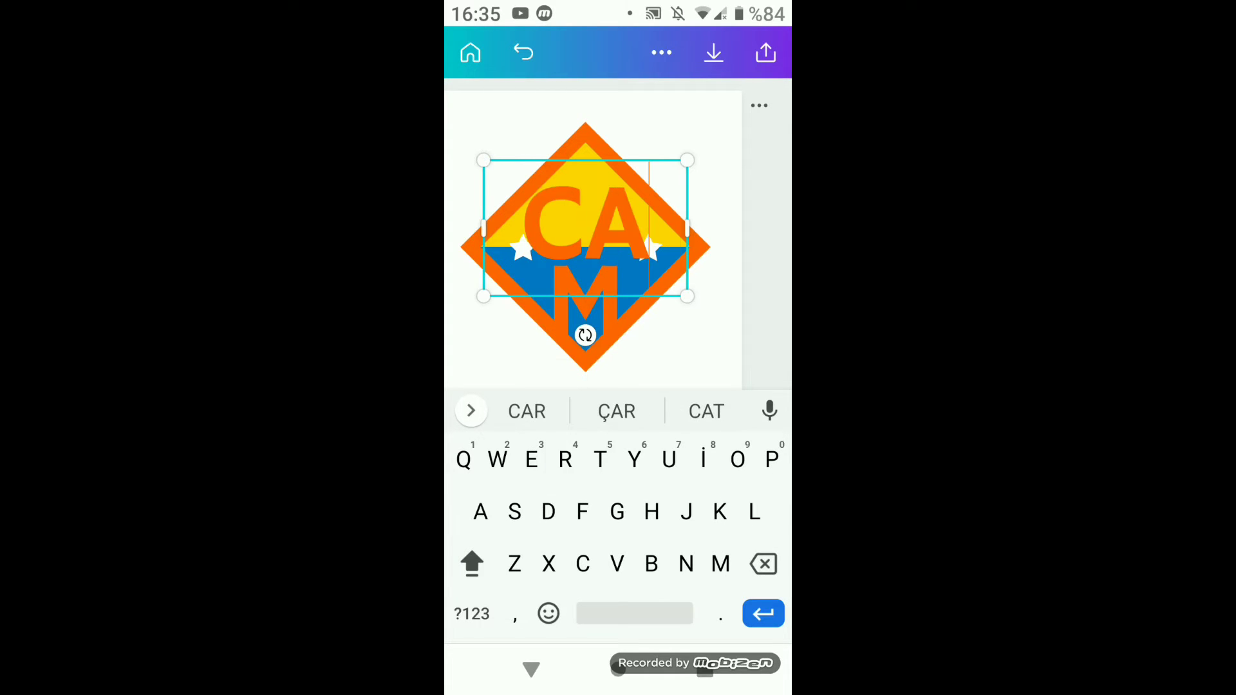
{"action": "type", "text": "R"}
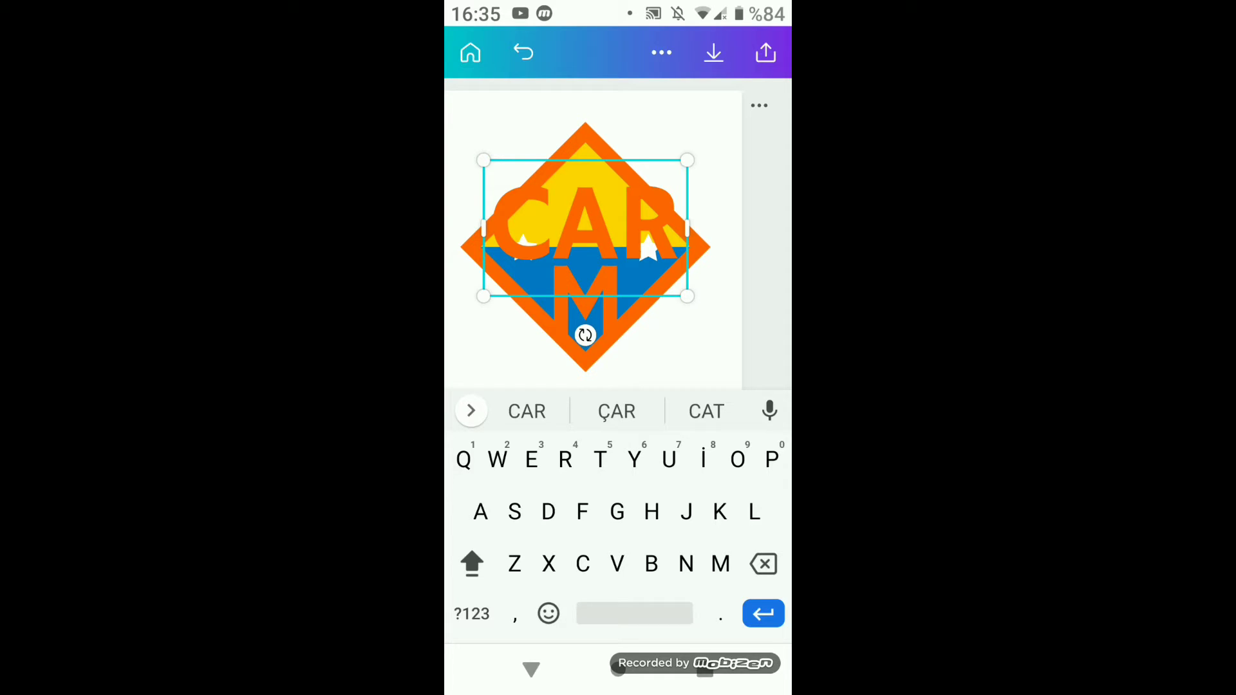
{"action": "left_click", "coordinate": [531, 669]}
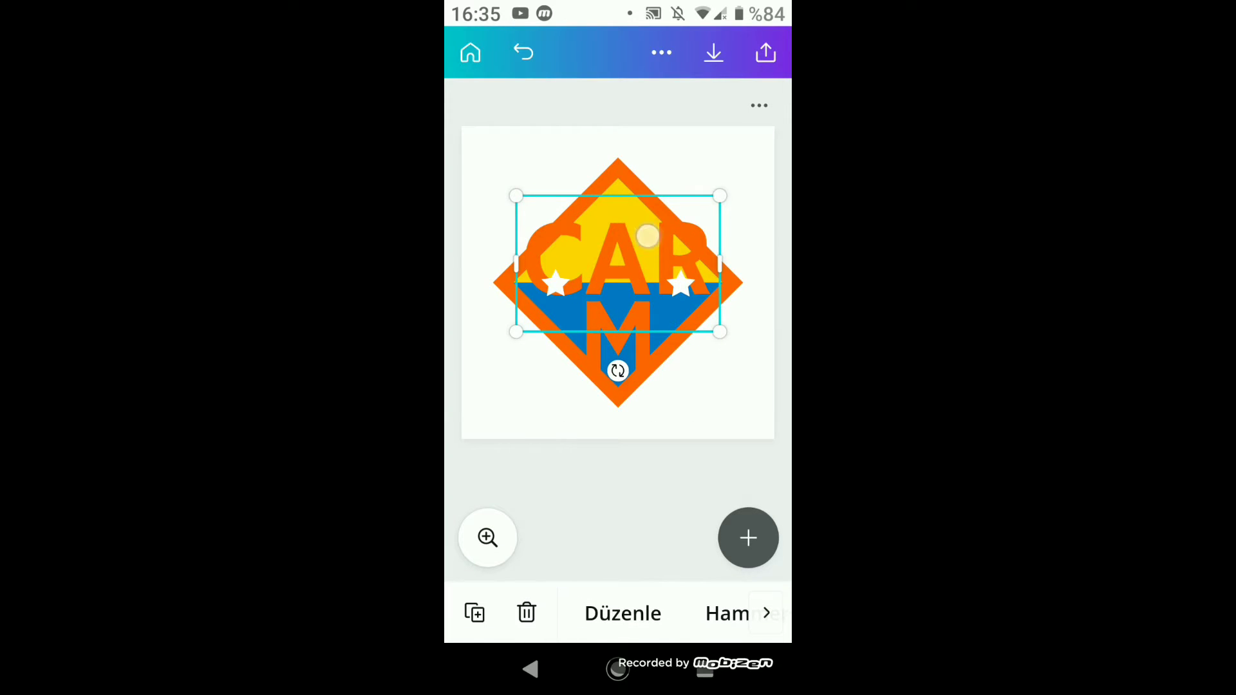
Move the CAR text down onto the yellow band of the diamond.
{"action": "mouse_move", "coordinate": [648, 234]}
{"action": "left_mouse_down"}
{"action": "mouse_move", "coordinate": [674, 222]}
{"action": "mouse_move", "coordinate": [621, 207]}
{"action": "left_mouse_up"}
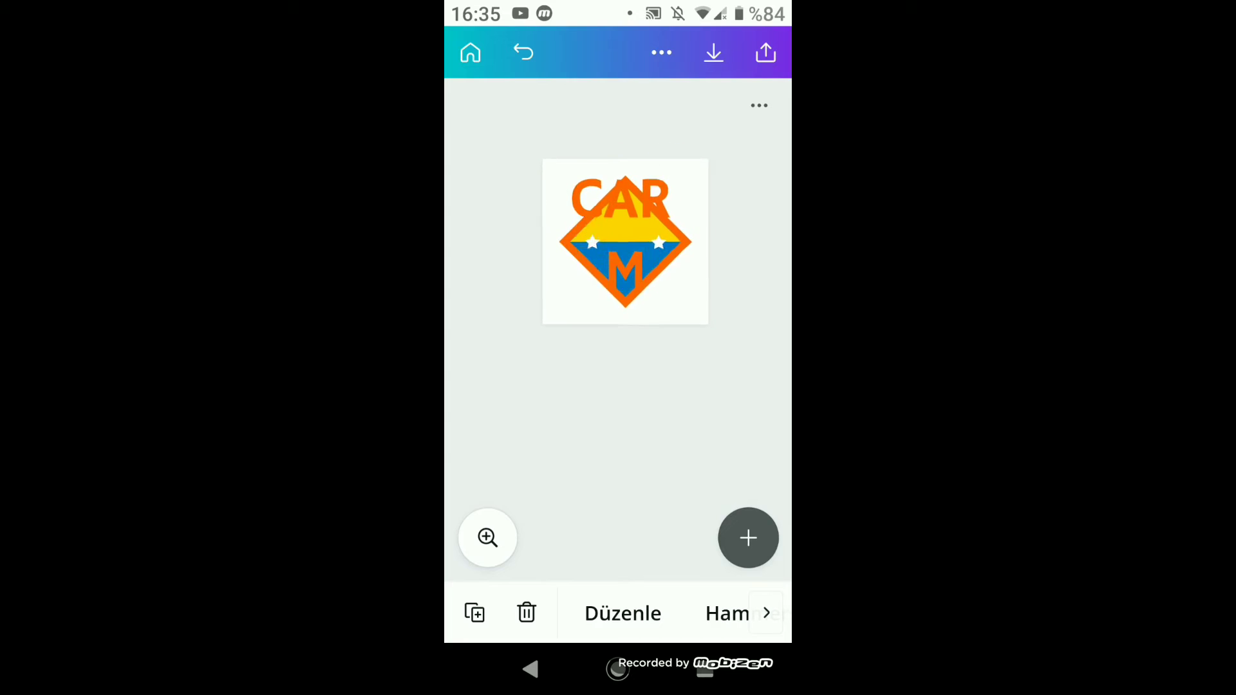
{"action": "left_click_drag", "start_coordinate": [644, 233], "coordinate": [658, 269]}
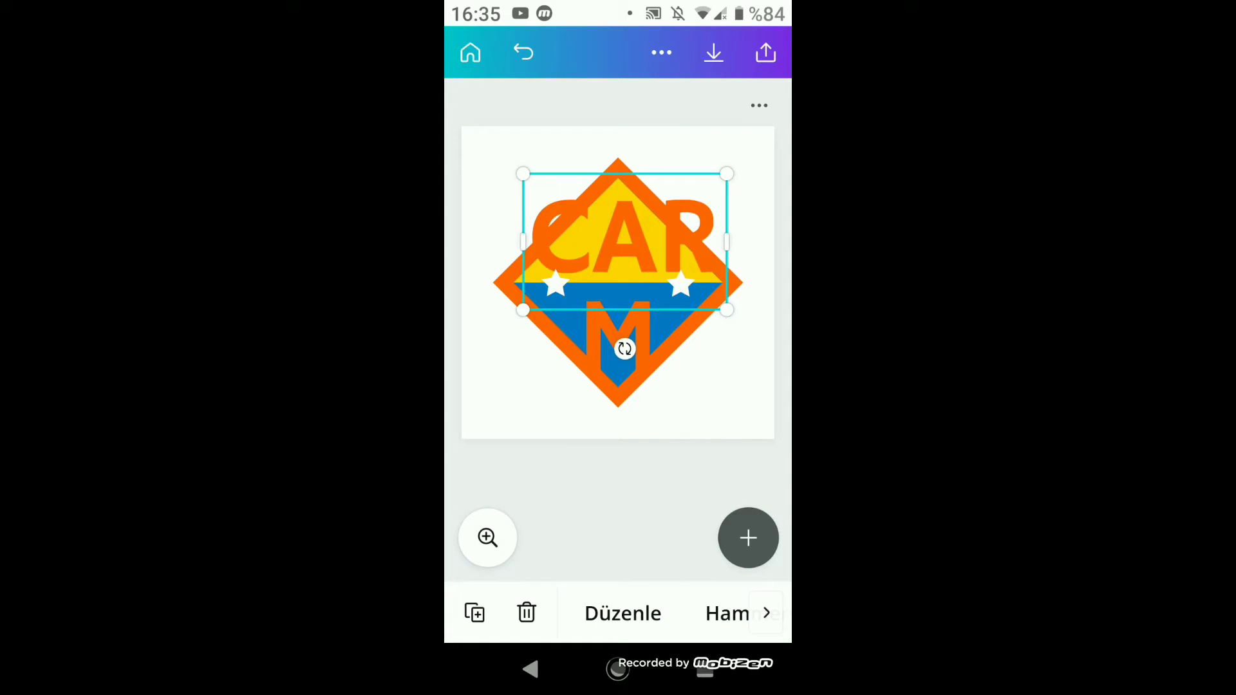
{"action": "left_click", "coordinate": [618, 425]}
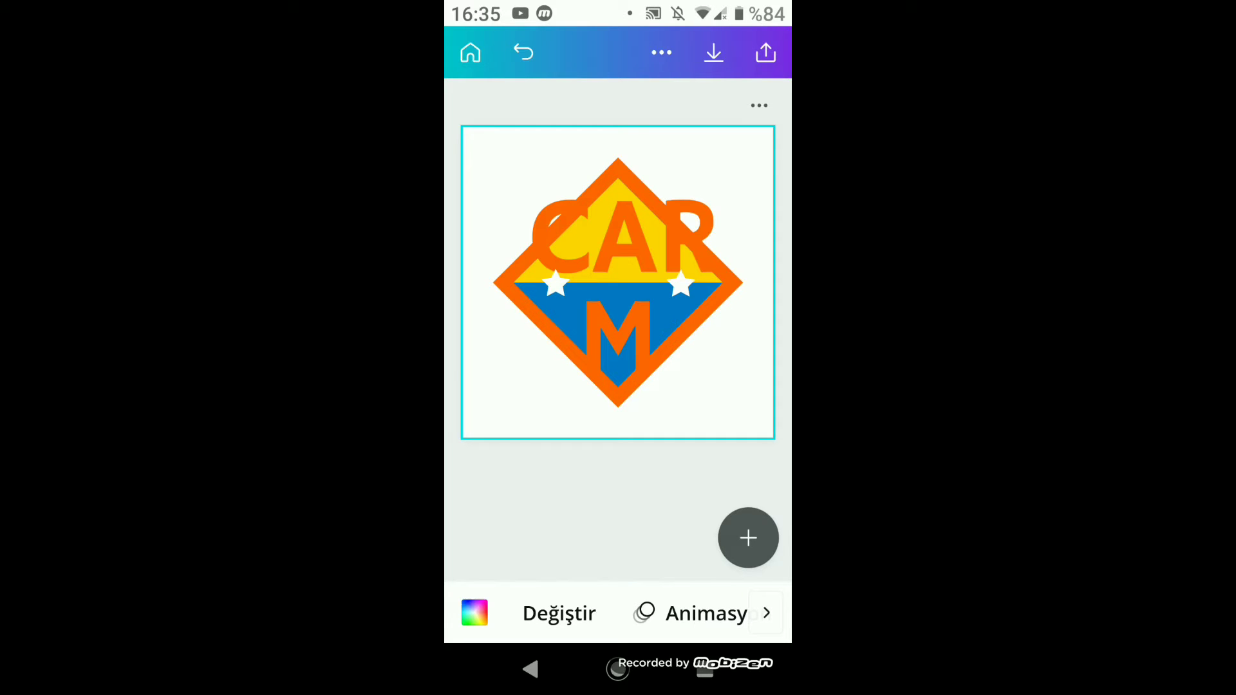
{"action": "double_click", "coordinate": [621, 235]}
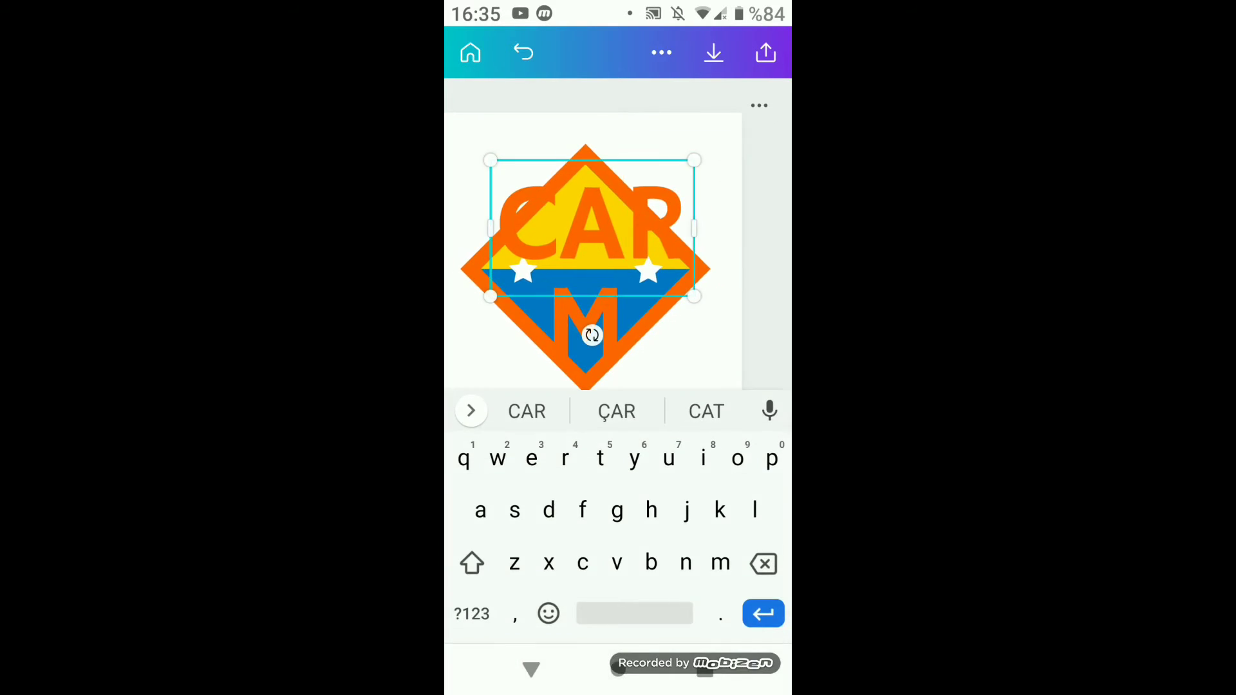
{"action": "left_click", "coordinate": [597, 230]}
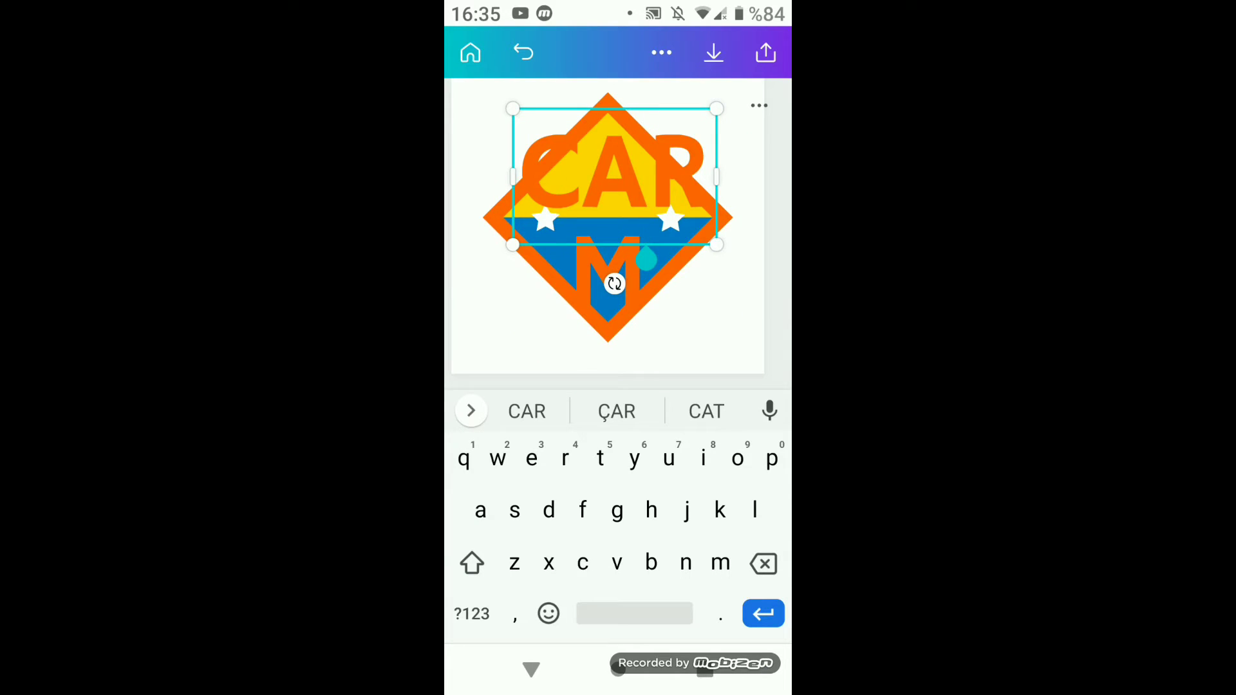
{"action": "left_click_drag", "start_coordinate": [646, 260], "coordinate": [519, 259]}
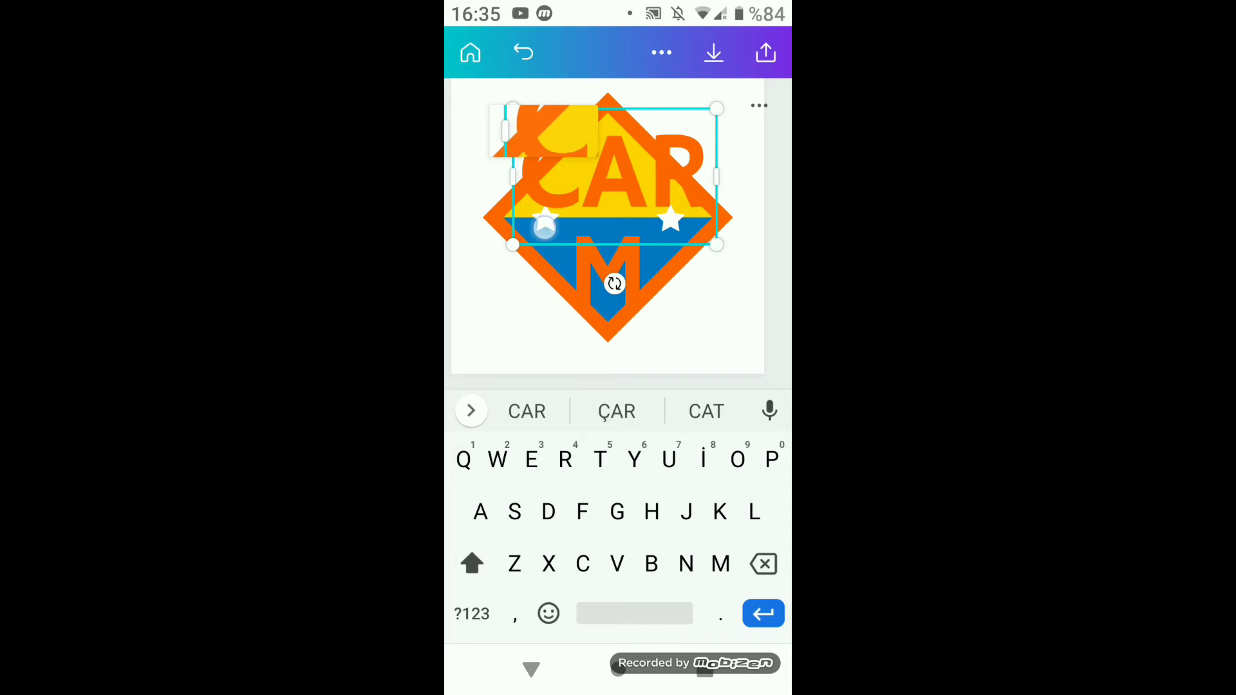
{"action": "left_click", "coordinate": [531, 669]}
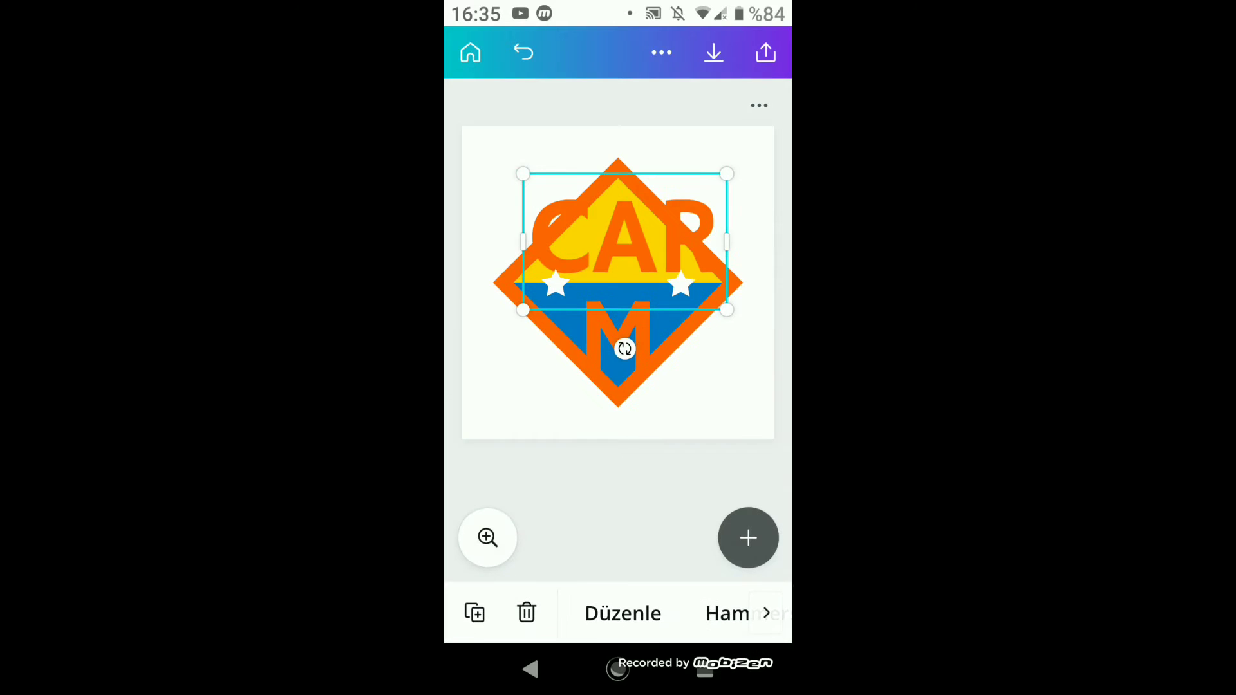
Shrink the CAR text so it sits centred between the stars above the M.
{"action": "left_click", "coordinate": [622, 614]}
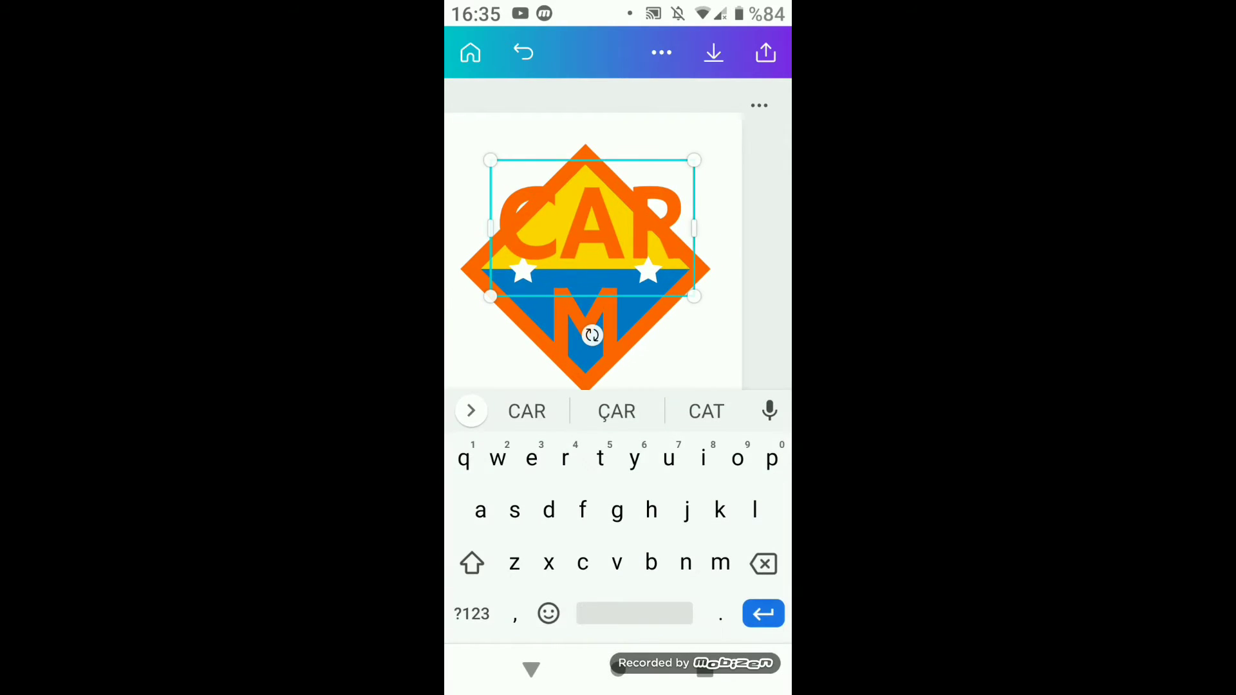
{"action": "left_click_drag", "start_coordinate": [699, 301], "coordinate": [643, 306]}
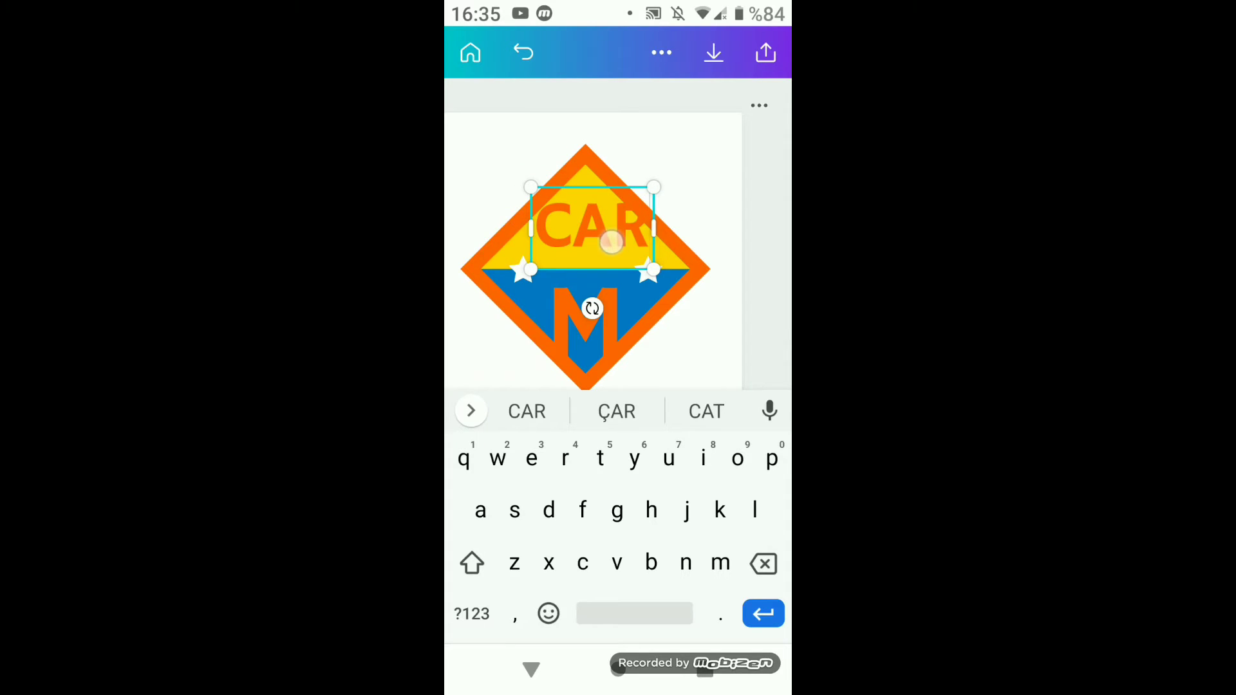
{"action": "left_click_drag", "start_coordinate": [654, 270], "coordinate": [634, 256]}
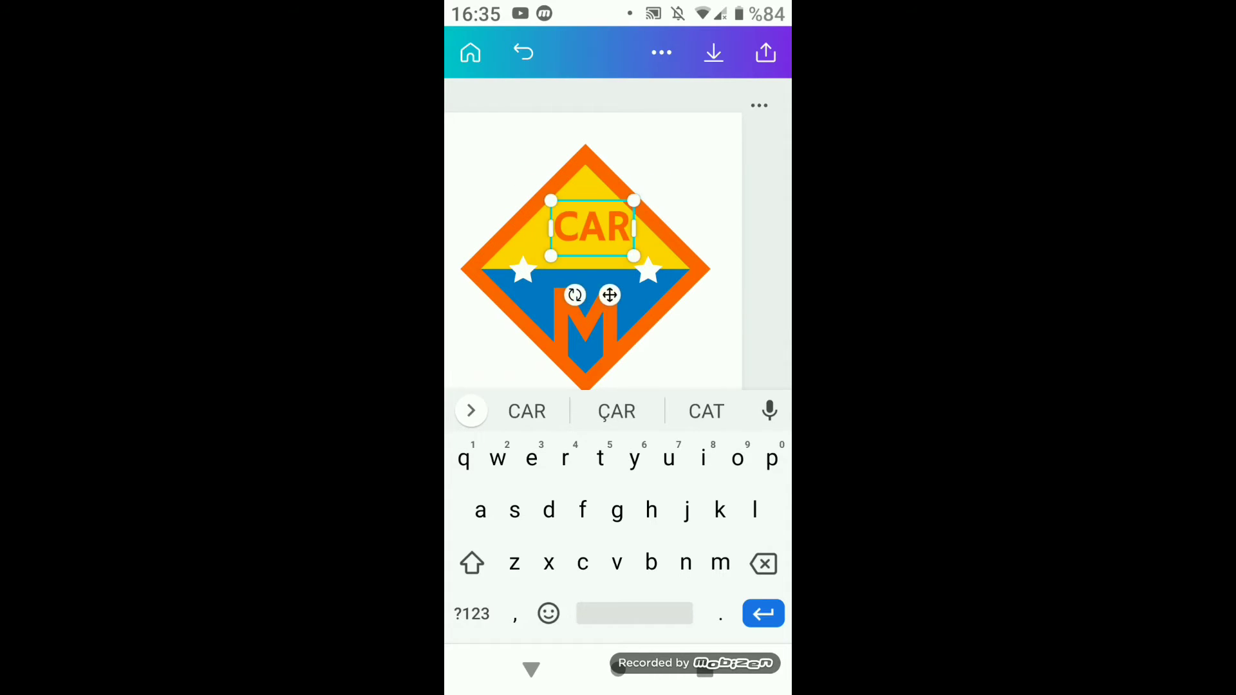
{"action": "left_click", "coordinate": [531, 669]}
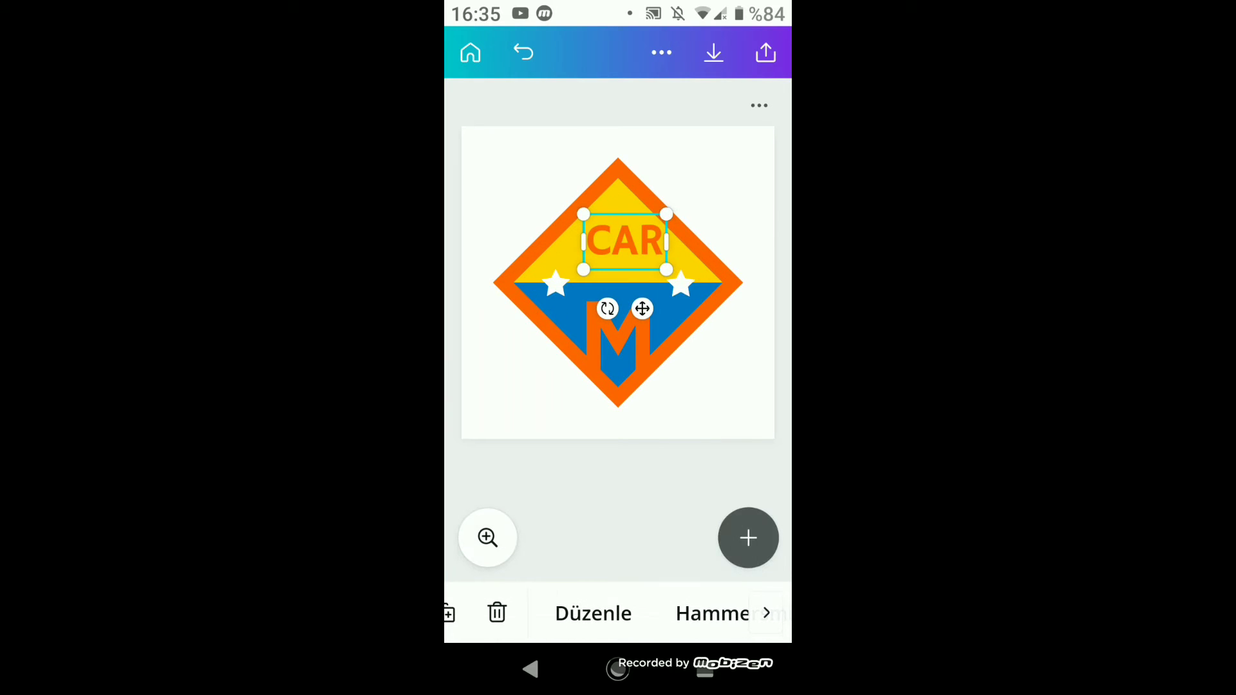
{"action": "left_click", "coordinate": [618, 335]}
{"action": "double_click", "coordinate": [646, 240]}
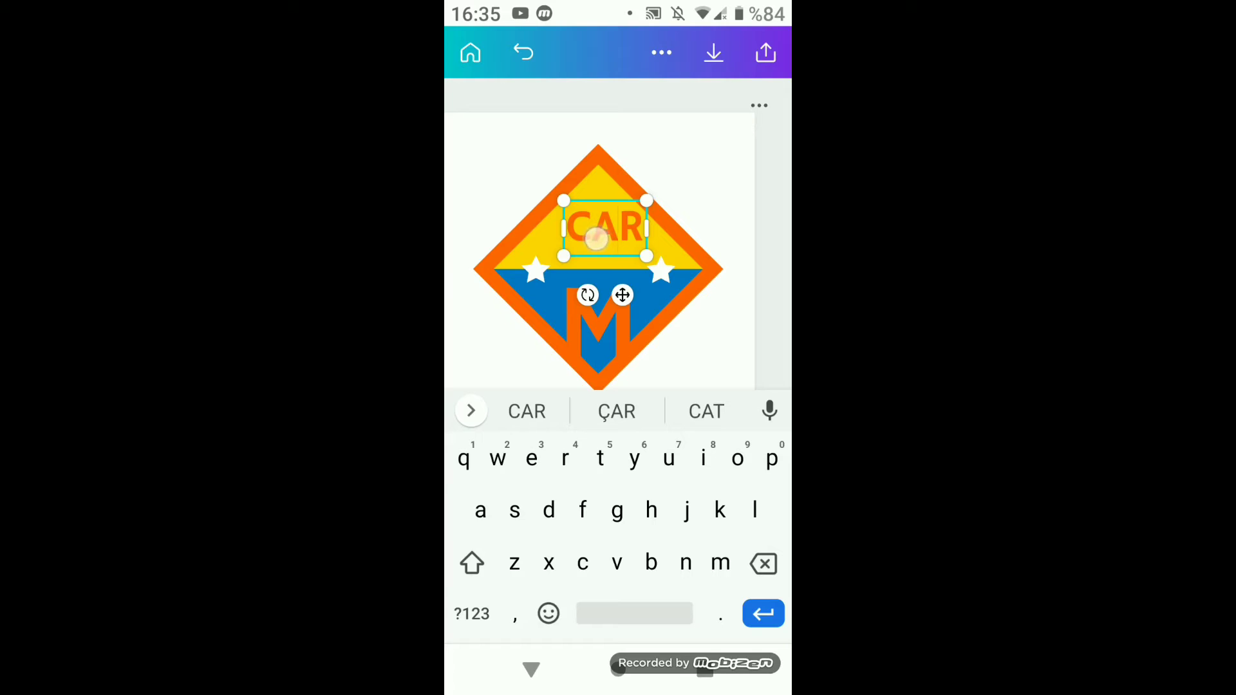
{"action": "left_click_drag", "start_coordinate": [659, 260], "coordinate": [640, 265]}
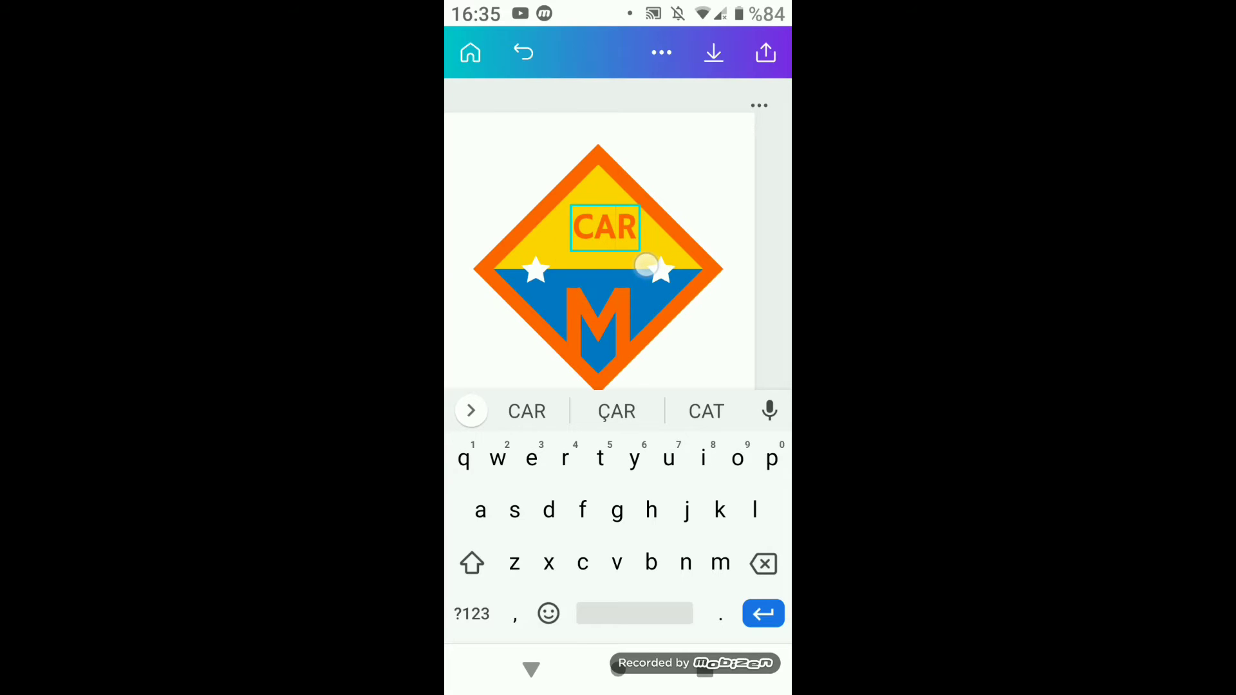
{"action": "left_click", "coordinate": [675, 321]}
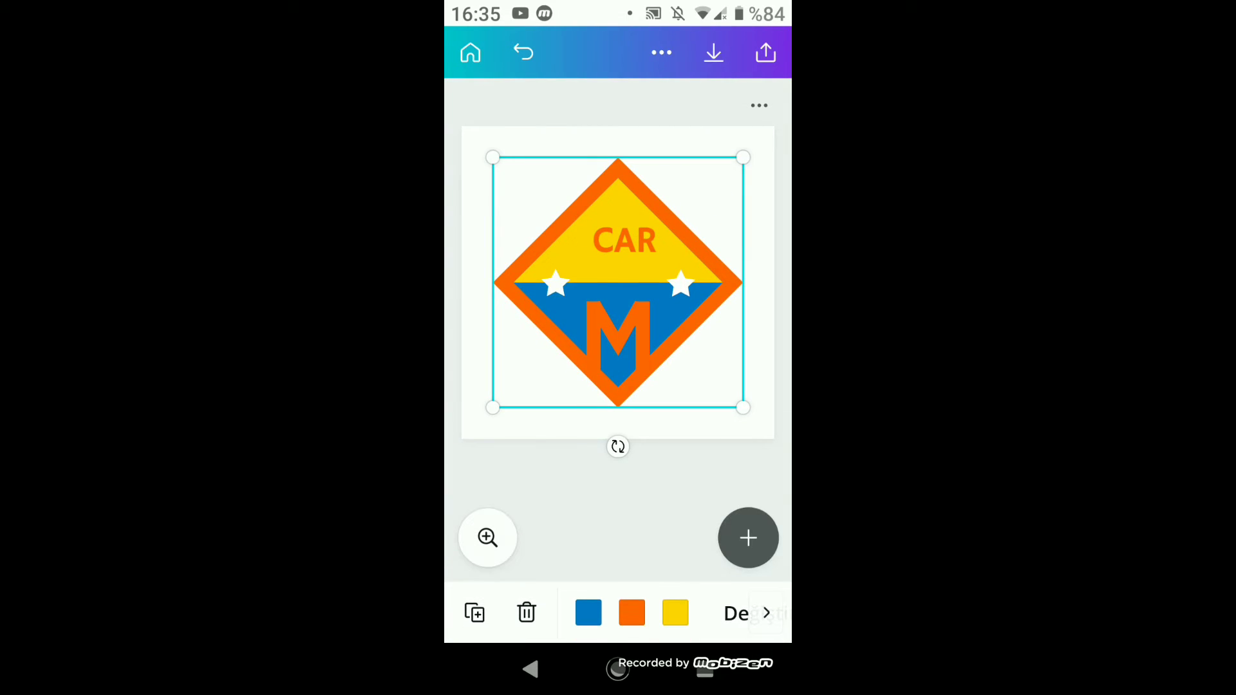
Reposition the diamond logo further left on the page.
{"action": "left_click_drag", "start_coordinate": [637, 262], "coordinate": [608, 253]}
{"action": "left_click", "coordinate": [621, 243]}
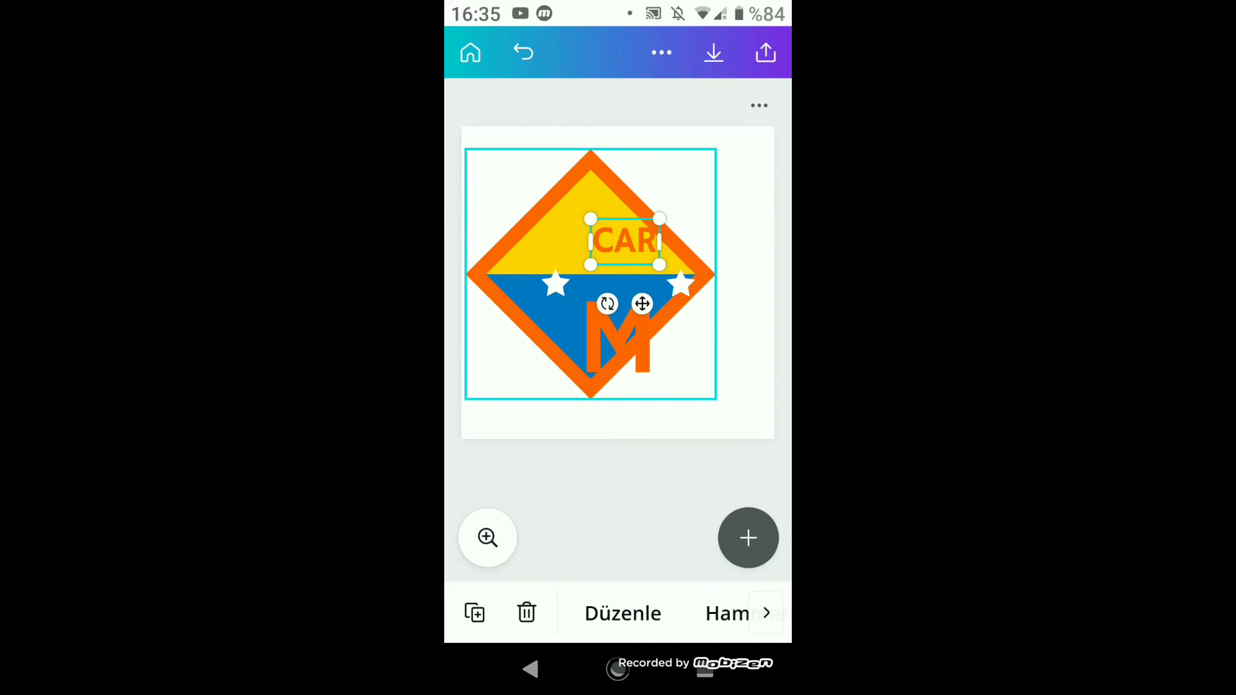
{"action": "left_click", "coordinate": [599, 322]}
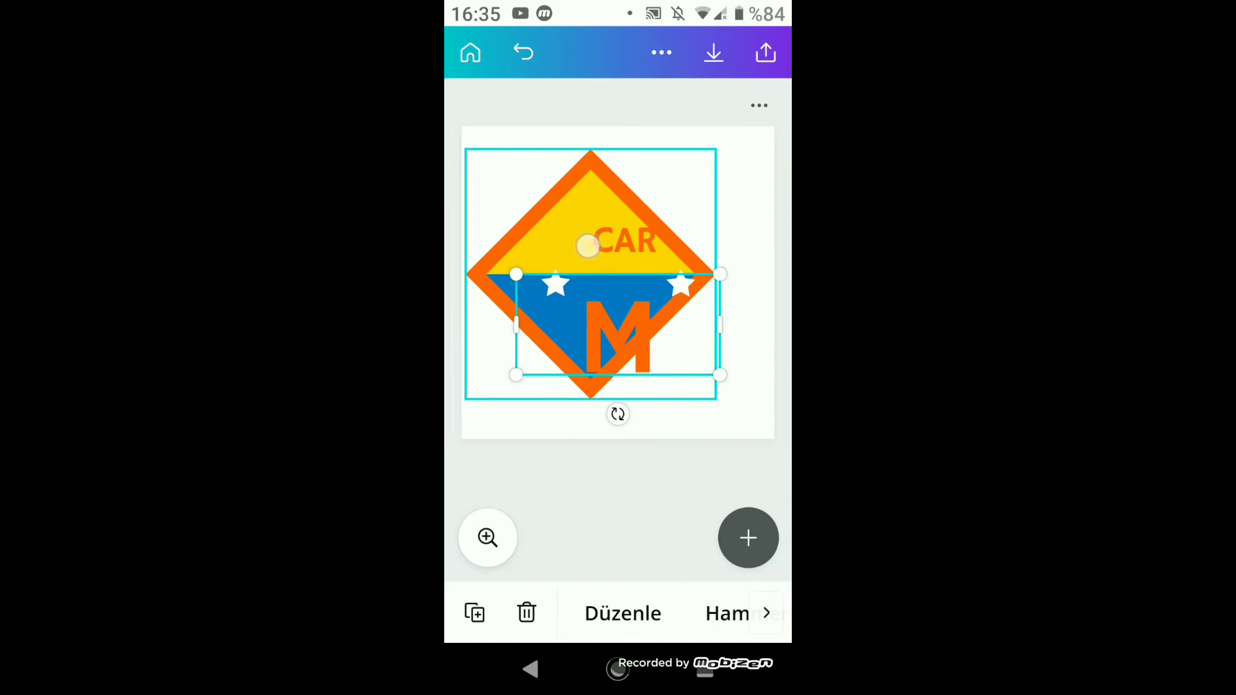
{"action": "left_click", "coordinate": [611, 328]}
{"action": "left_click", "coordinate": [615, 150]}
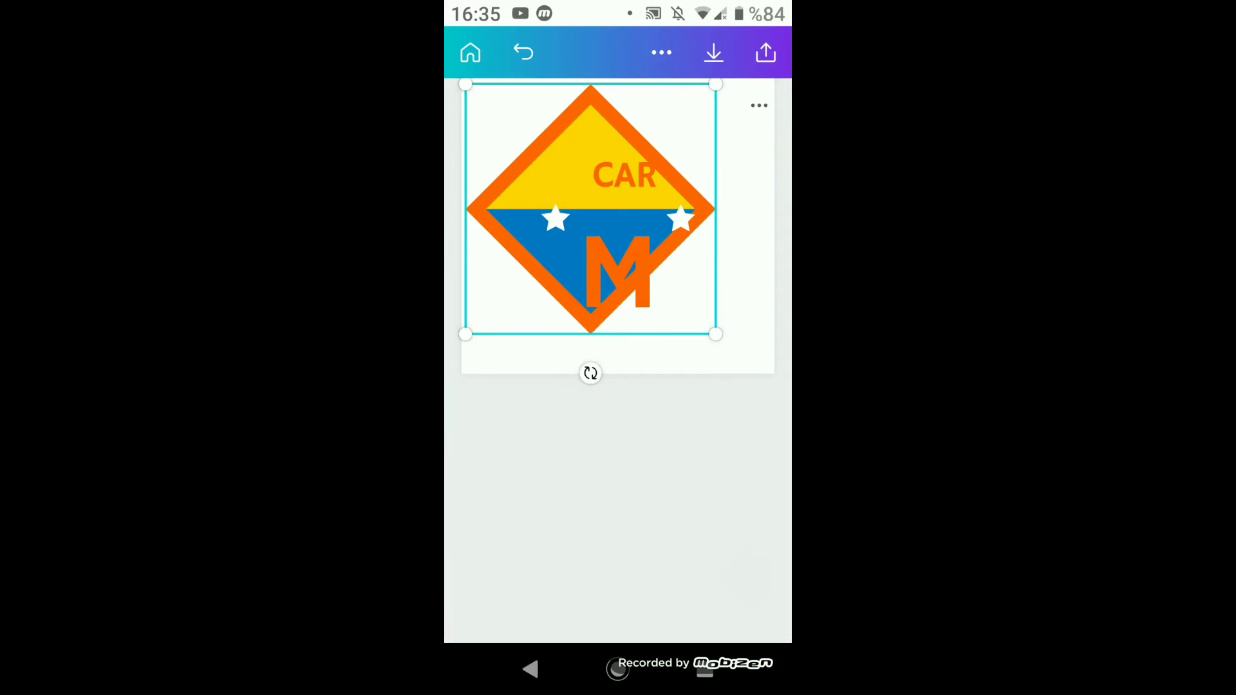
{"action": "mouse_move", "coordinate": [635, 240]}
{"action": "left_mouse_down"}
{"action": "mouse_move", "coordinate": [599, 235]}
{"action": "mouse_move", "coordinate": [646, 268]}
{"action": "mouse_move", "coordinate": [603, 228]}
{"action": "mouse_move", "coordinate": [522, 218]}
{"action": "left_mouse_up"}
{"action": "left_click", "coordinate": [612, 240]}
Delete the white star from the blue half of the diamond.
{"action": "left_click", "coordinate": [708, 197]}
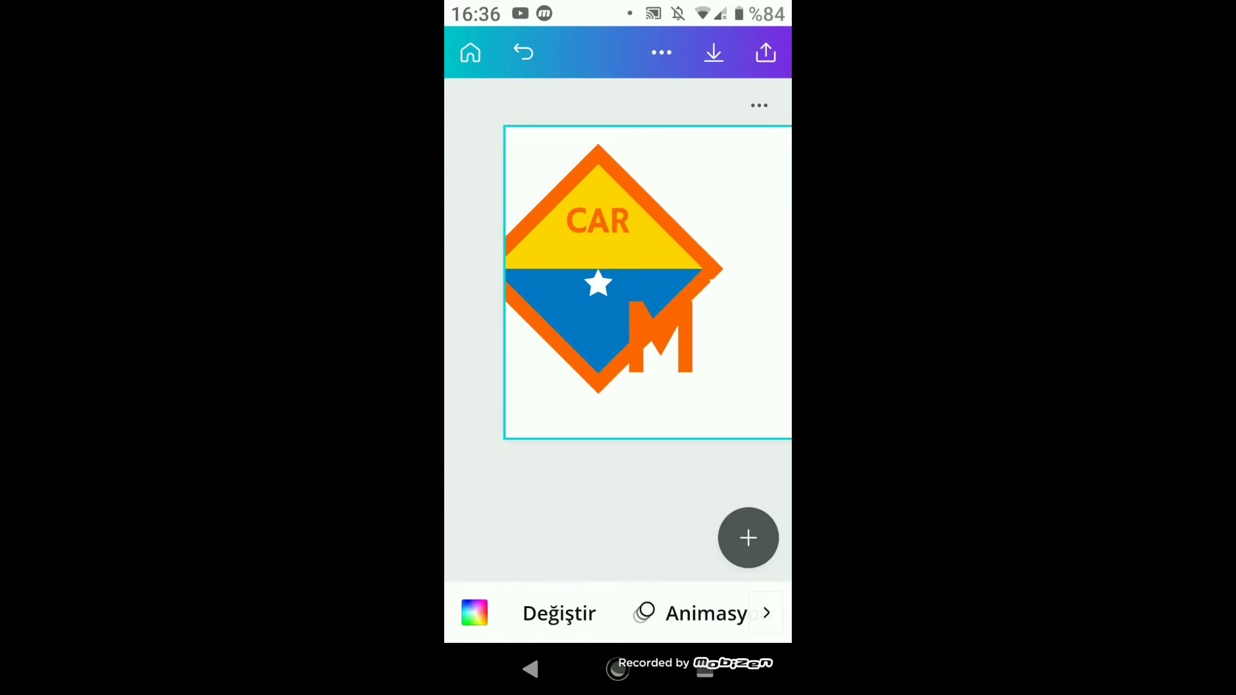
{"action": "left_click", "coordinate": [618, 335]}
{"action": "left_click", "coordinate": [555, 283]}
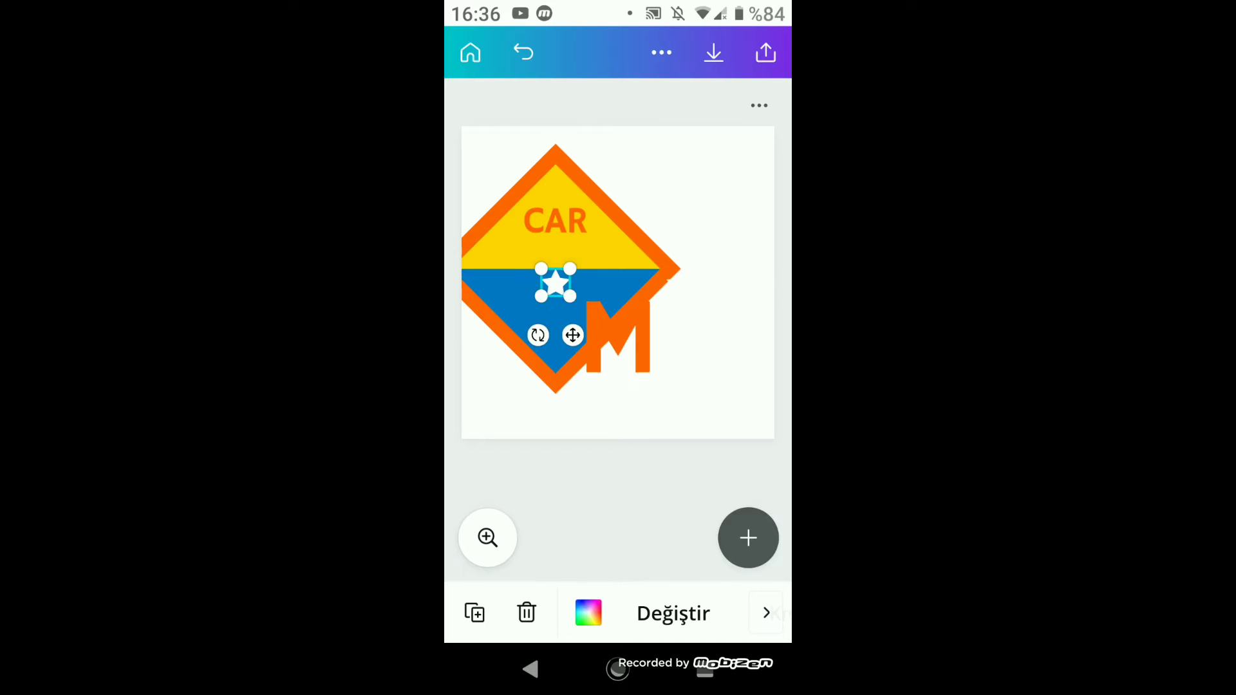
{"action": "left_click", "coordinate": [526, 613]}
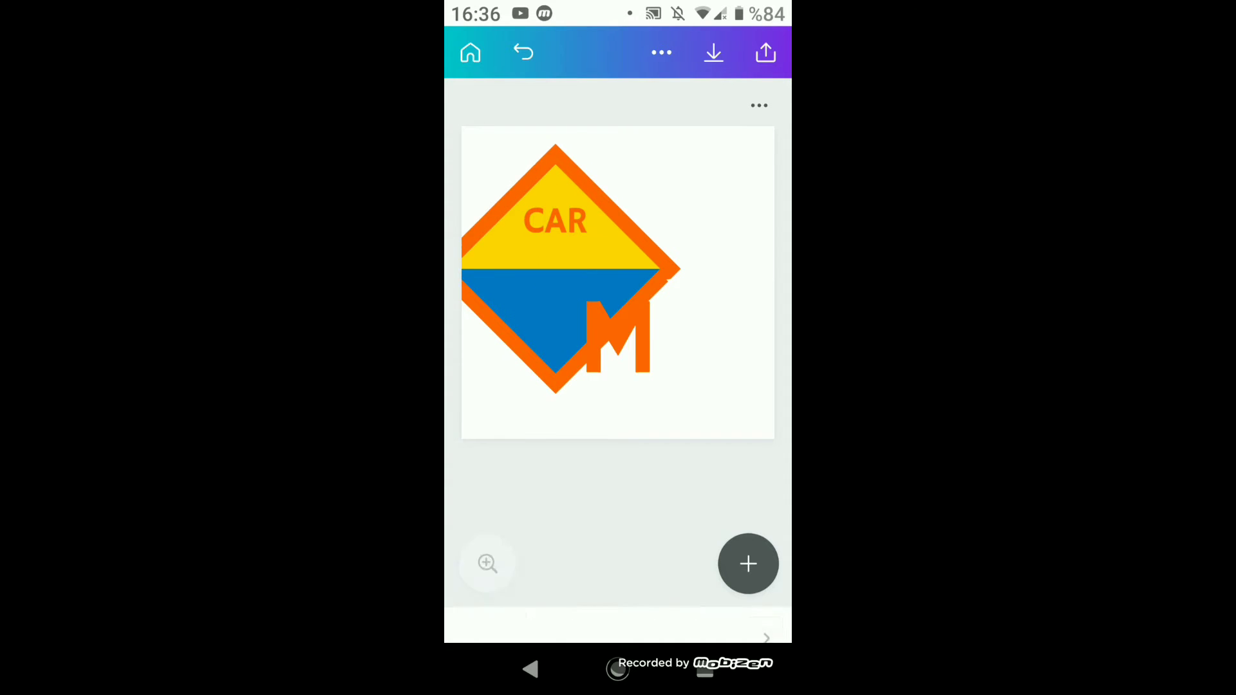
Change the orange M to KAZALARI and widen its box to fit one line.
{"action": "double_click", "coordinate": [653, 362]}
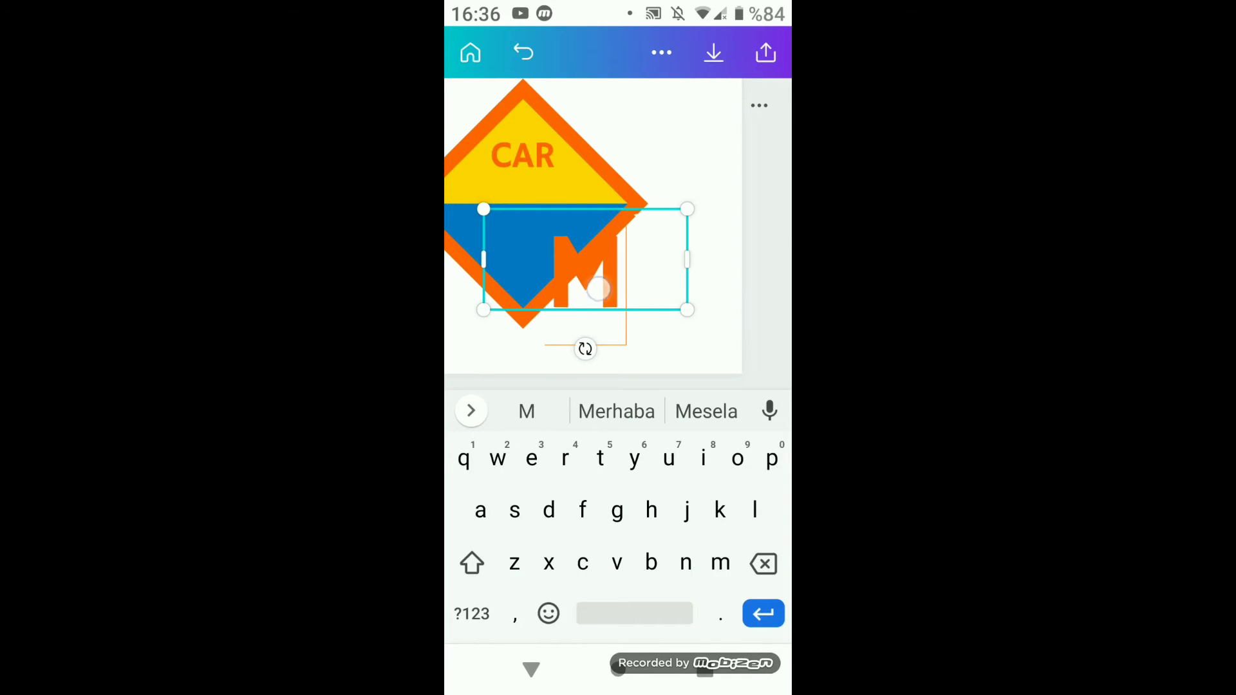
{"action": "key", "text": "BackSpace"}
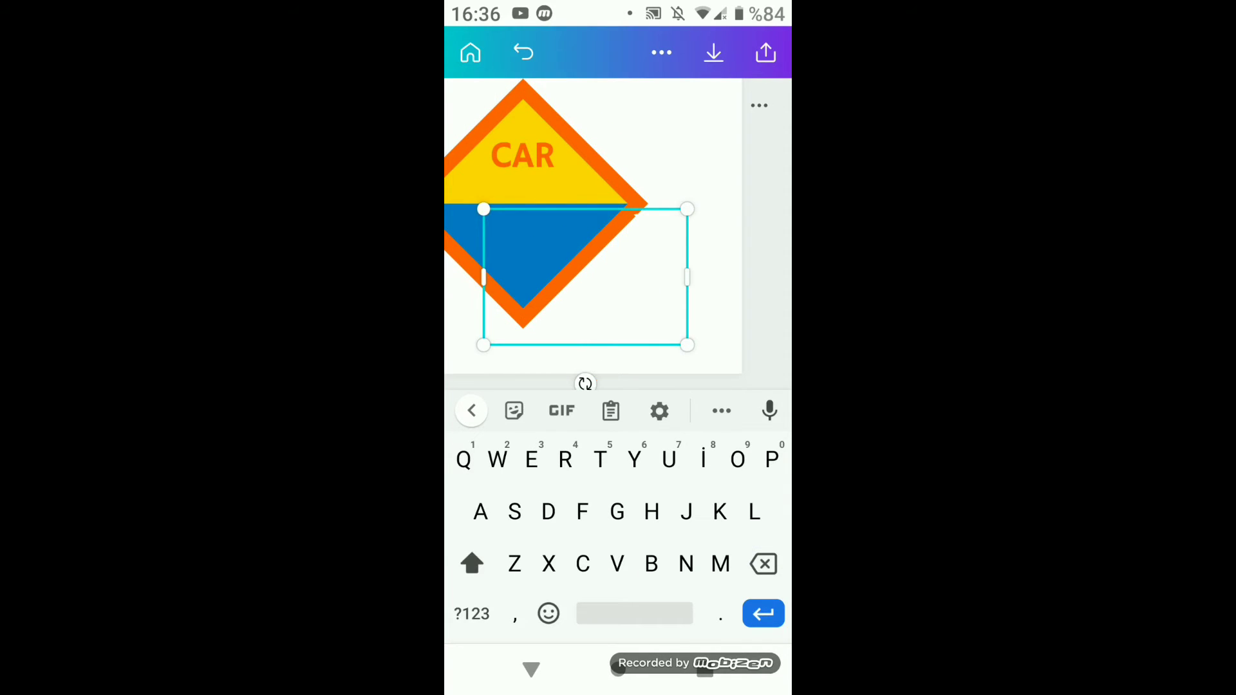
{"action": "left_click", "coordinate": [575, 284]}
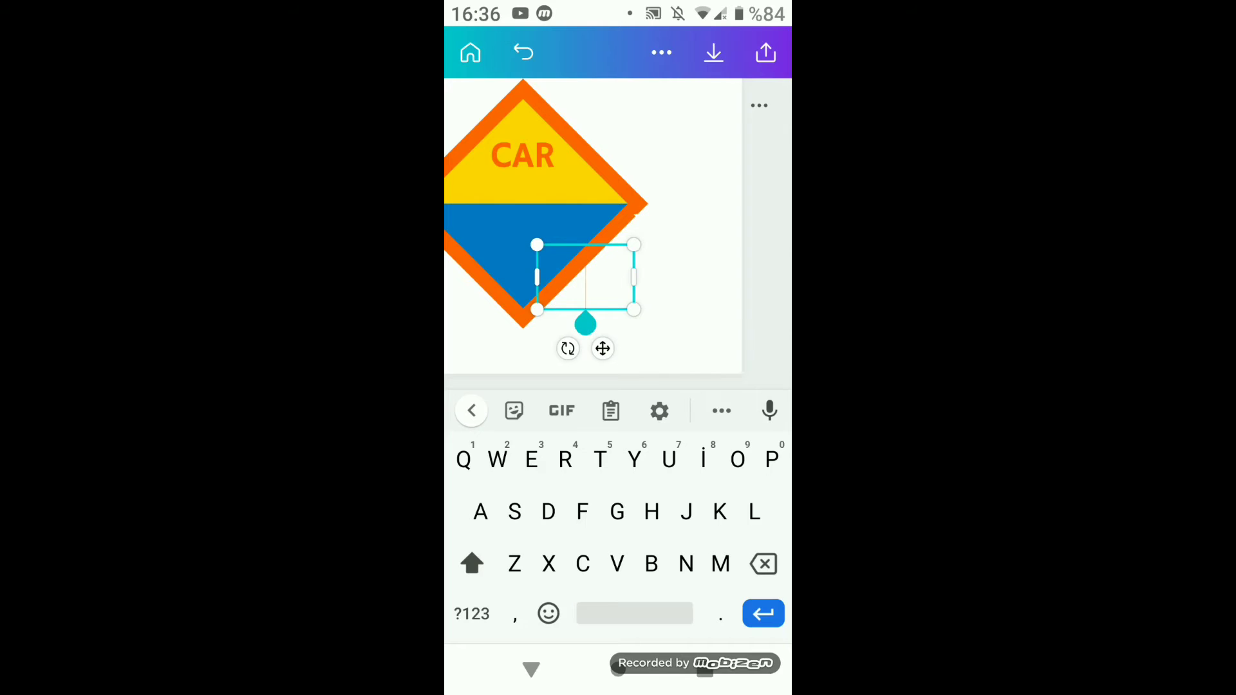
{"action": "type", "text": "A"}
{"action": "key", "text": "BackSpace"}
{"action": "type", "text": "KAZA"}
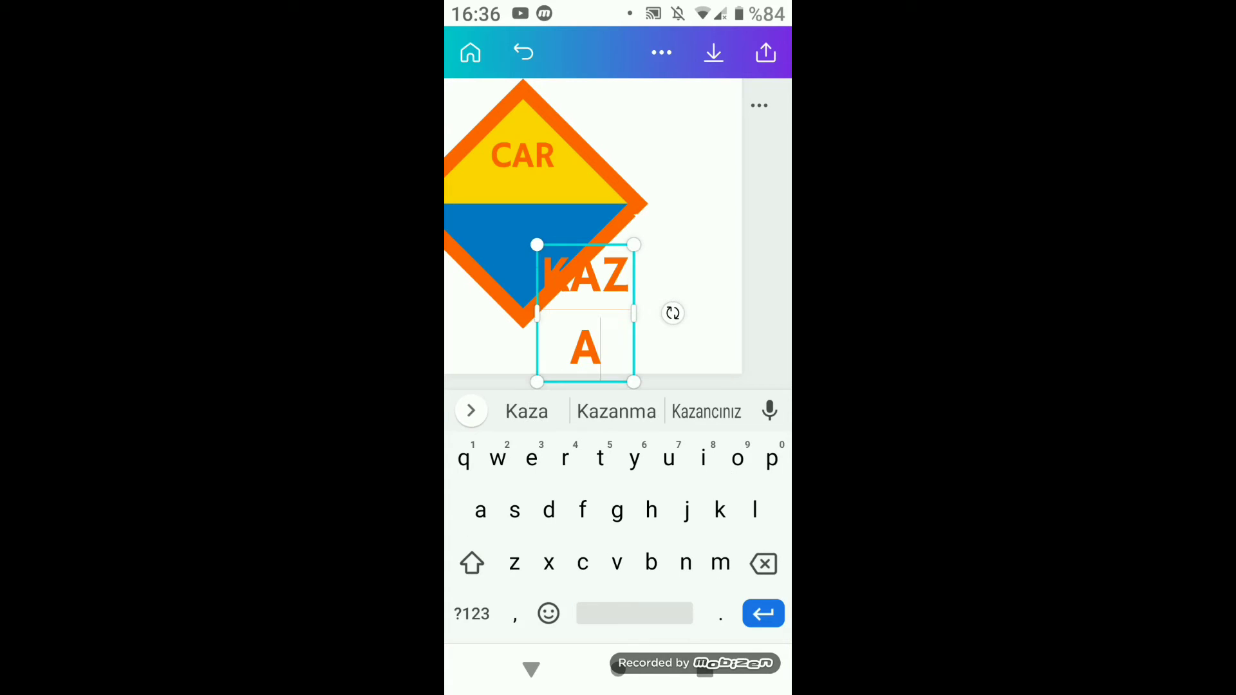
{"action": "type", "text": "l"}
{"action": "key", "text": "BackSpace"}
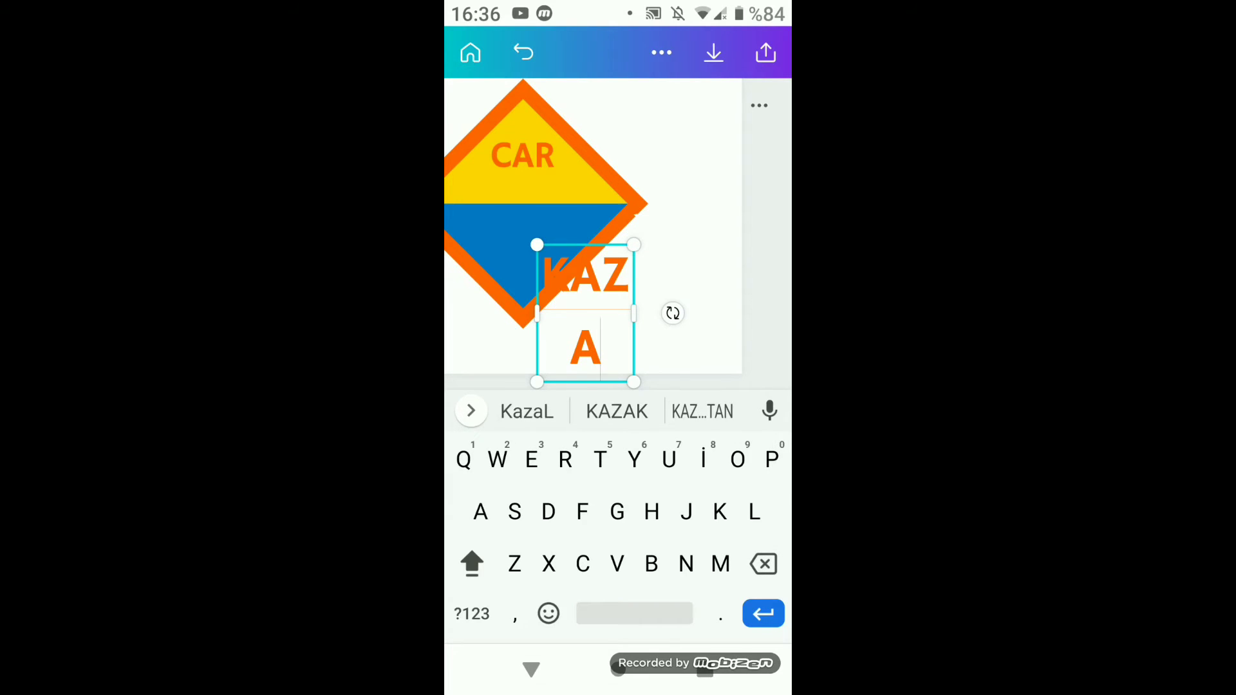
{"action": "type", "text": "LAR"}
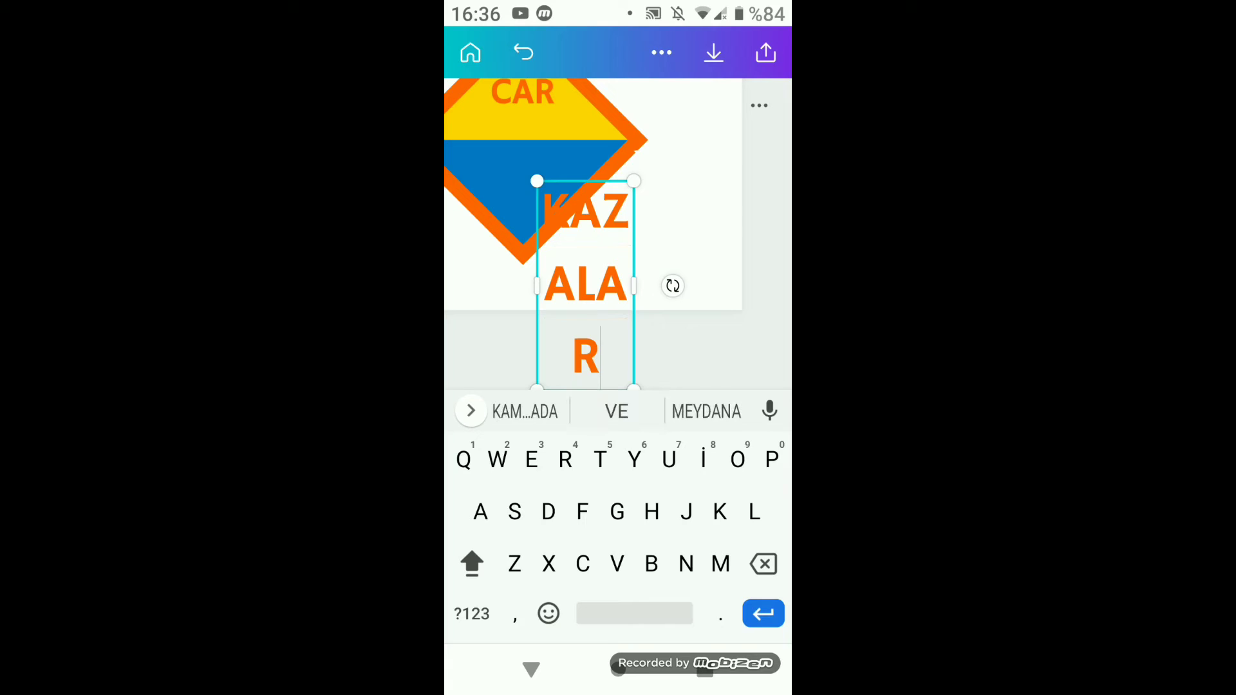
{"action": "left_click", "coordinate": [618, 412]}
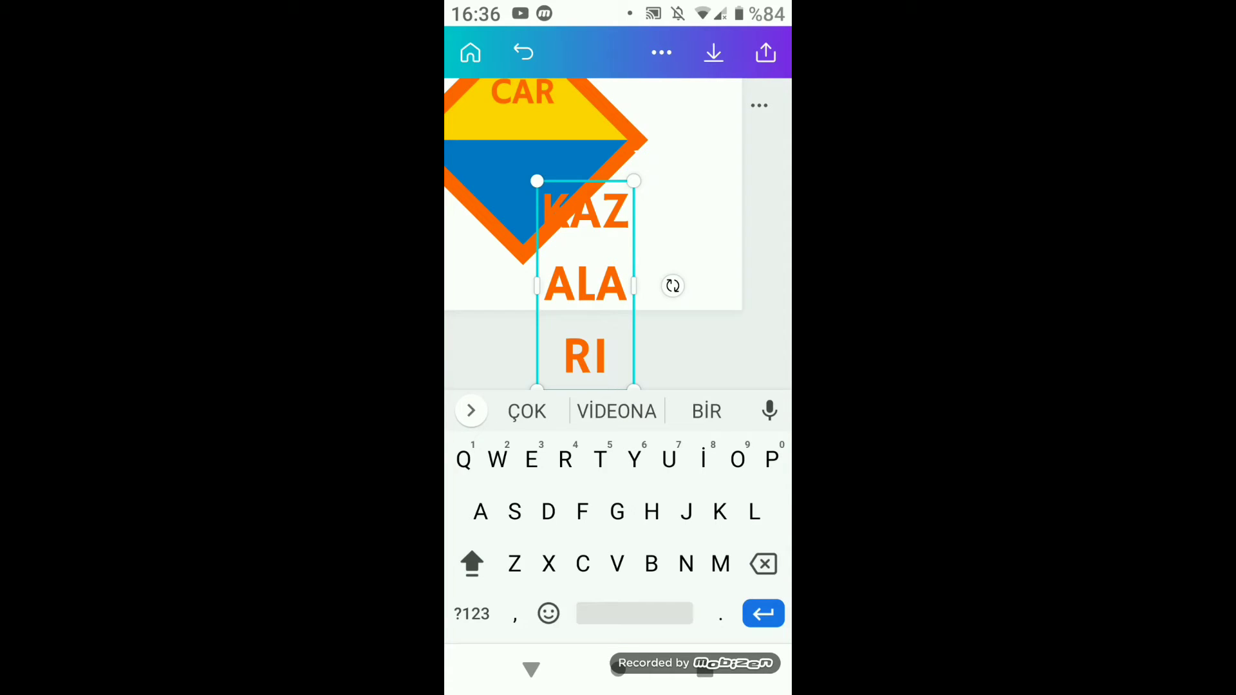
{"action": "mouse_move", "coordinate": [631, 260]}
{"action": "left_mouse_down"}
{"action": "mouse_move", "coordinate": [709, 318]}
{"action": "mouse_move", "coordinate": [719, 294]}
{"action": "left_mouse_up"}
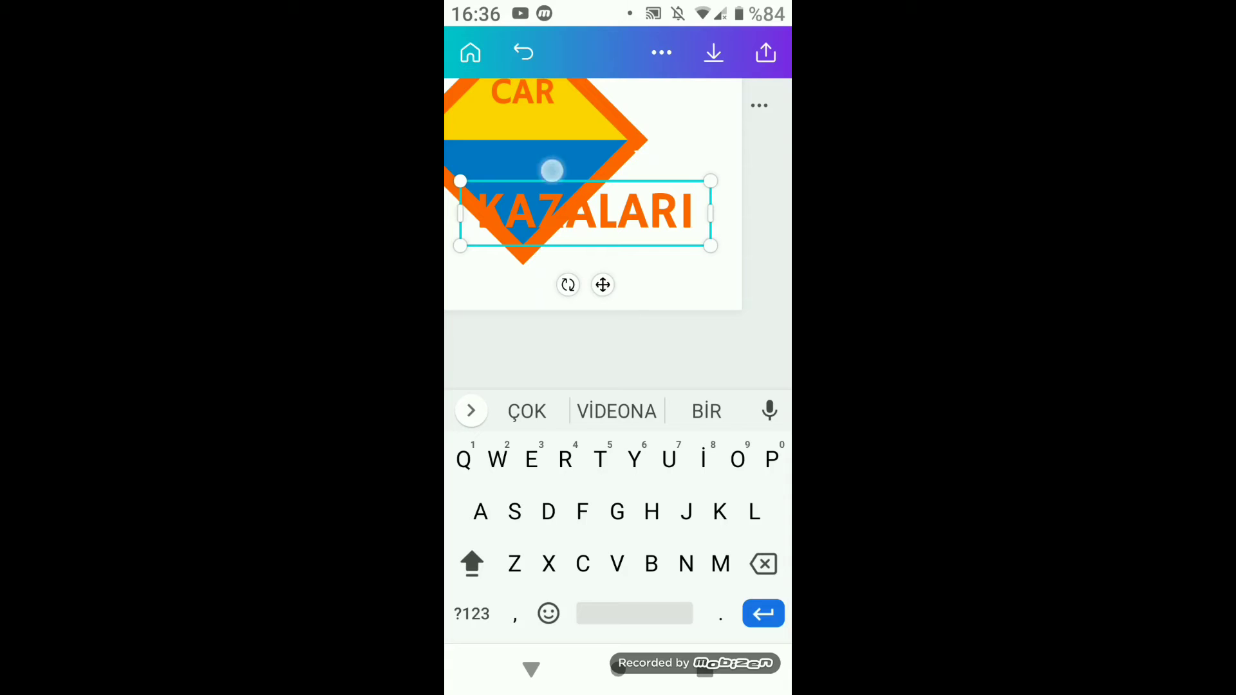
Change KAZALARI to WASH, shrink it, and centre it in the blue half below CAR.
{"action": "key", "text": "BackSpace"}
{"action": "key", "text": "BackSpace"}
{"action": "key", "text": "BackSpace"}
{"action": "key", "text": "BackSpace"}
{"action": "key", "text": "BackSpace"}
{"action": "key", "text": "BackSpace"}
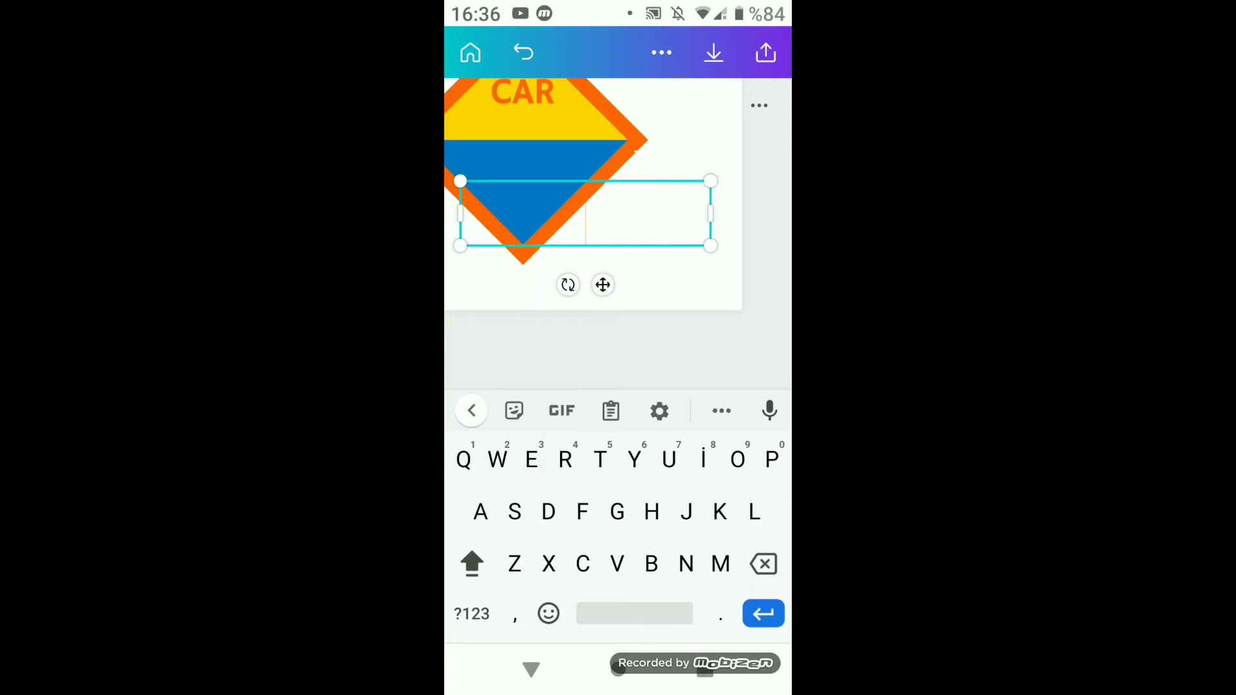
{"action": "type", "text": "WAS"}
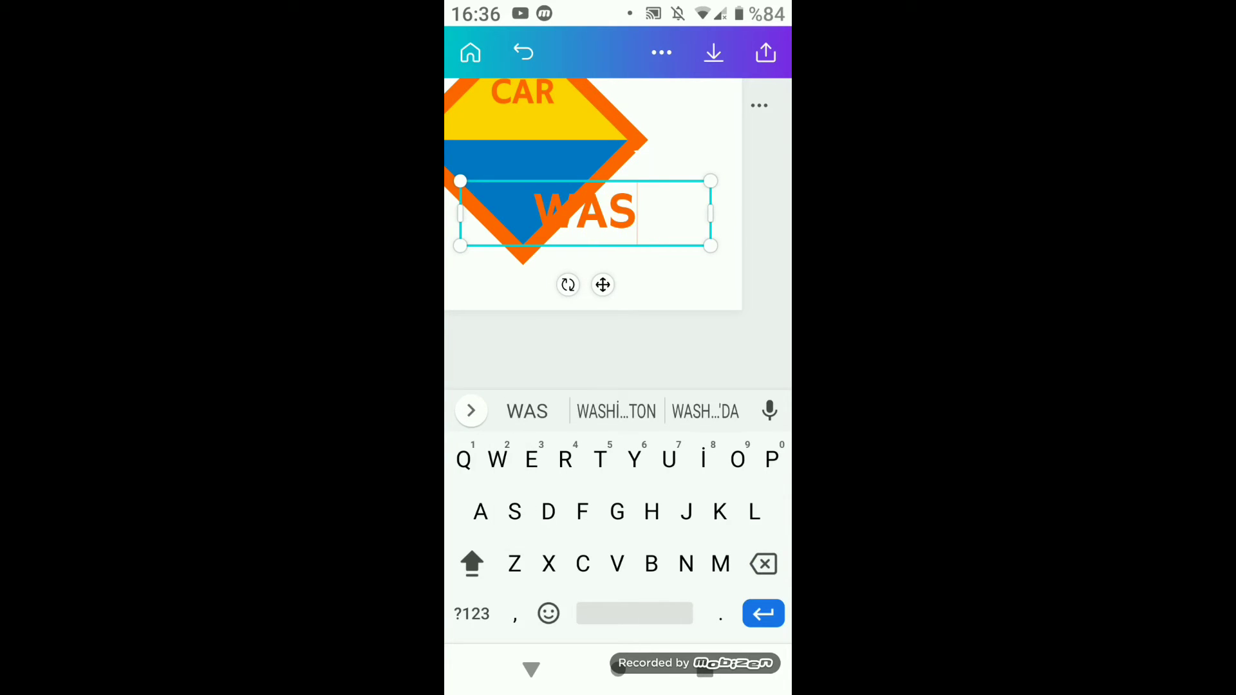
{"action": "type", "text": "H"}
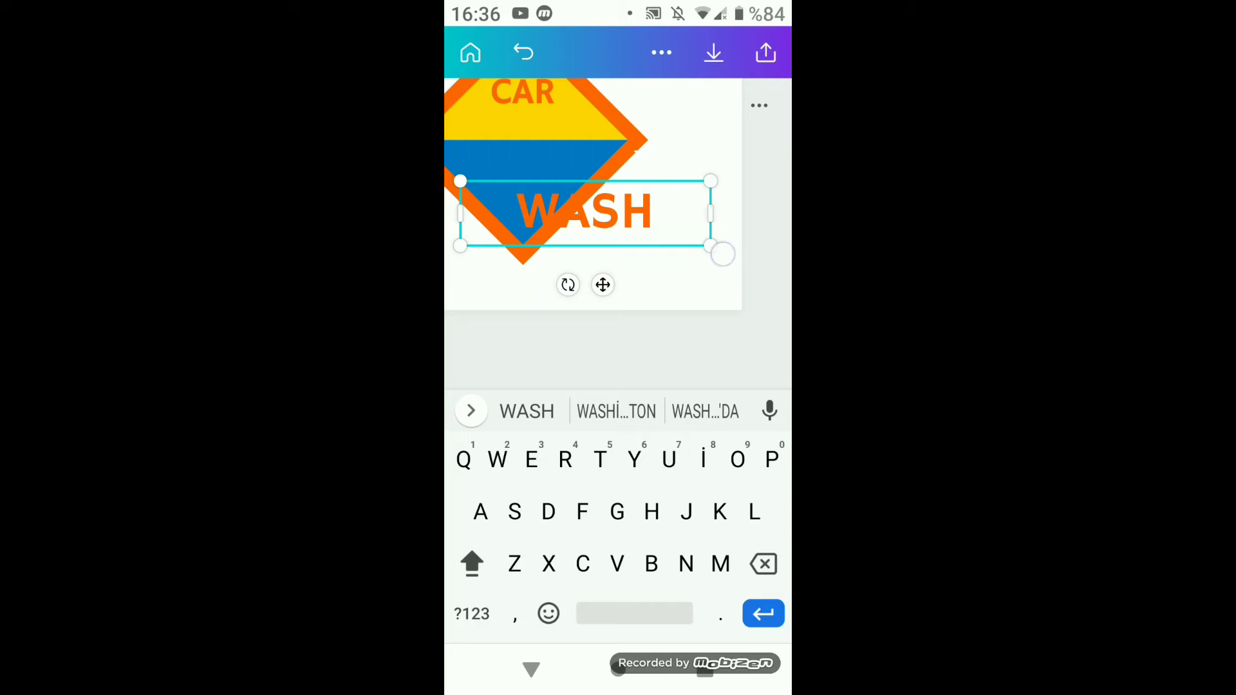
{"action": "left_click_drag", "start_coordinate": [723, 254], "coordinate": [670, 239]}
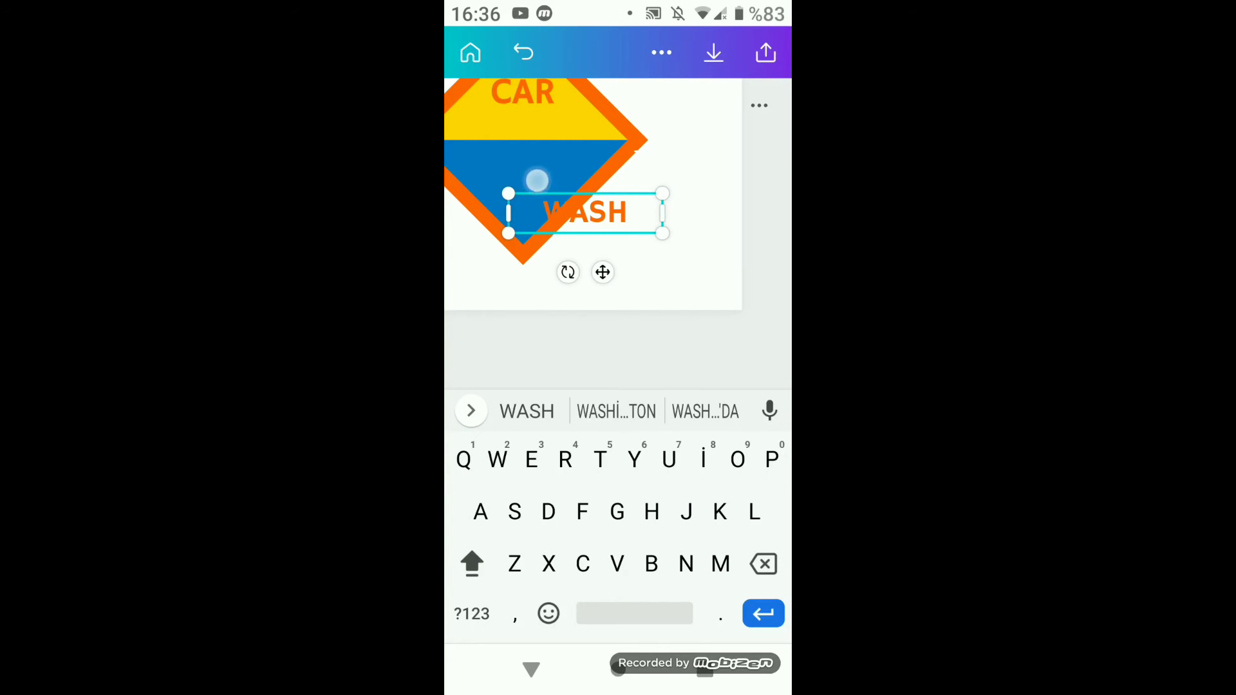
{"action": "left_click", "coordinate": [537, 181]}
{"action": "mouse_move", "coordinate": [607, 330]}
{"action": "left_mouse_down"}
{"action": "mouse_move", "coordinate": [538, 305]}
{"action": "mouse_move", "coordinate": [674, 305]}
{"action": "left_mouse_up"}
{"action": "left_click", "coordinate": [708, 386]}
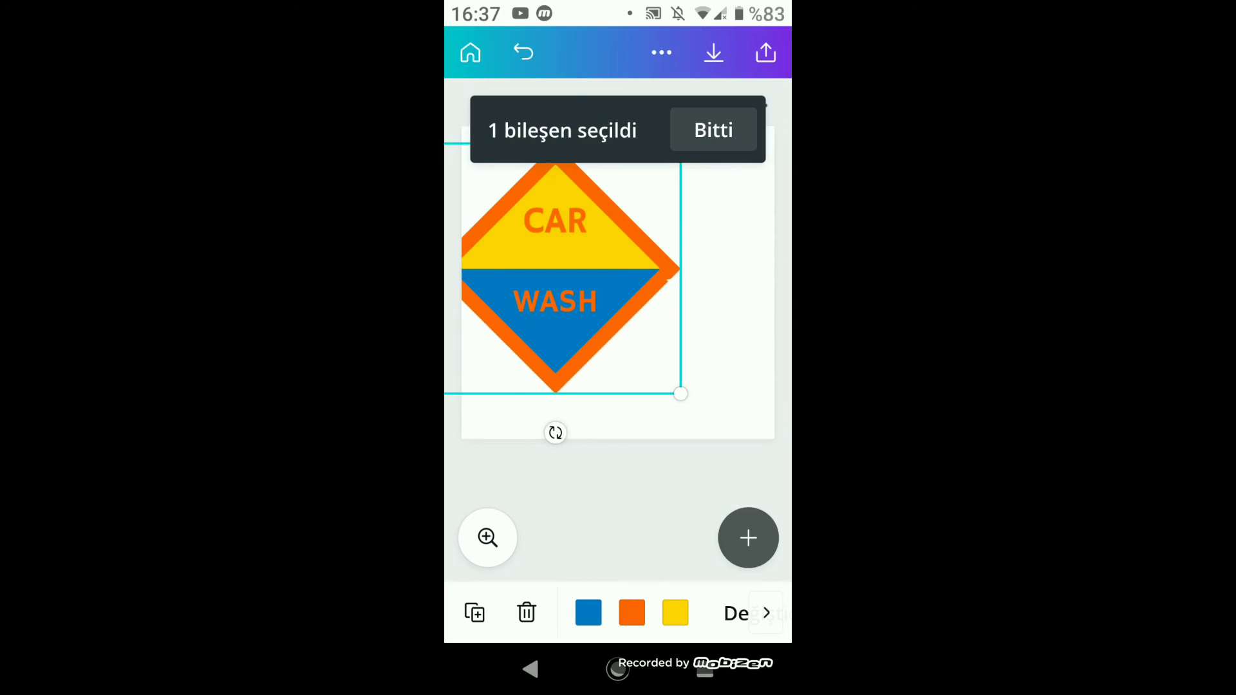
{"action": "left_click_drag", "start_coordinate": [566, 276], "coordinate": [615, 287]}
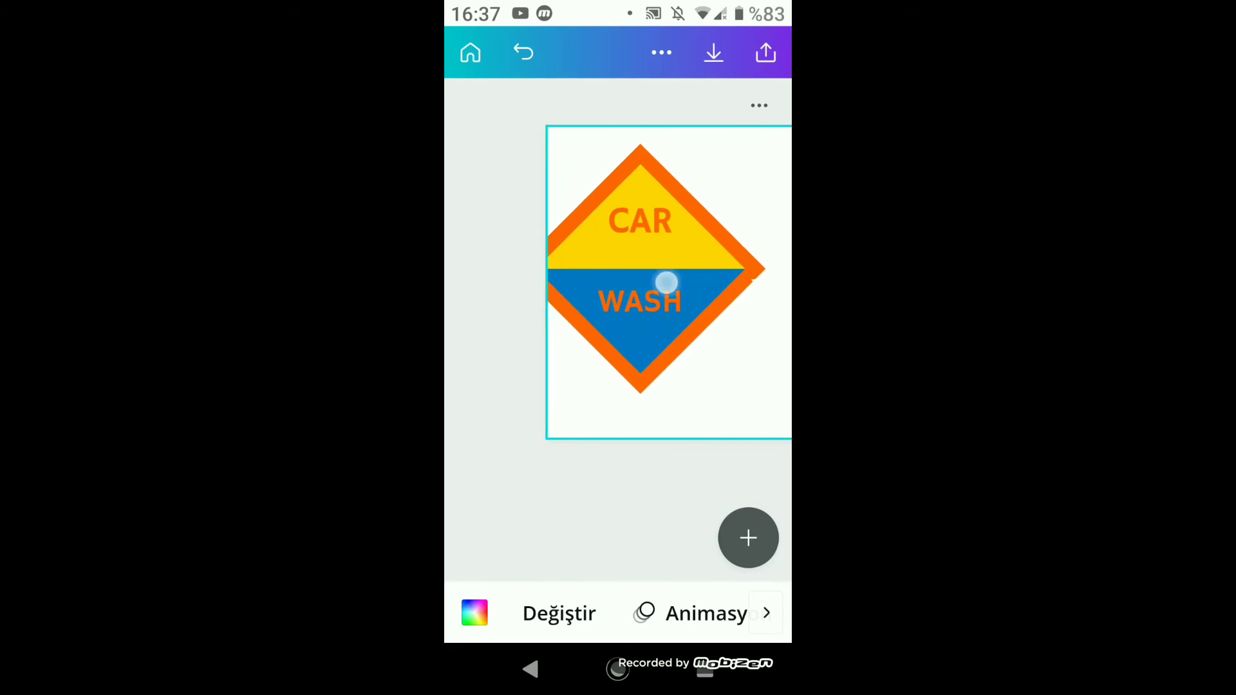
{"action": "left_click", "coordinate": [616, 287]}
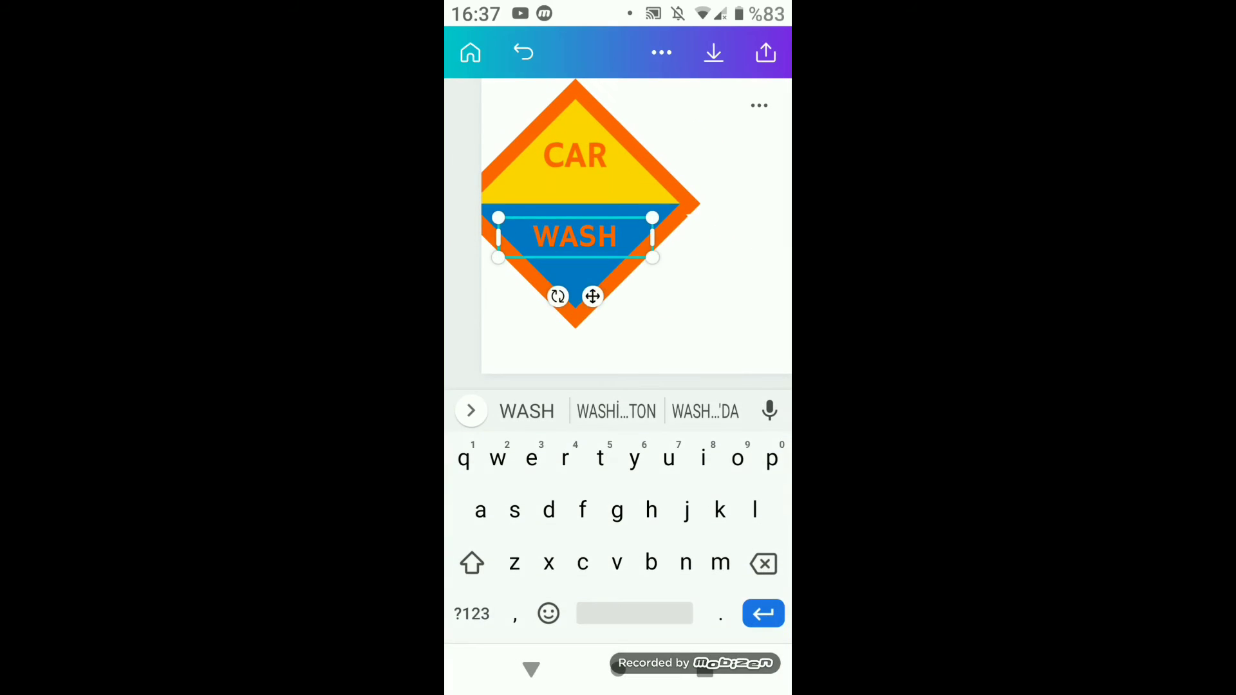
Centre the diamond on the page and delete the leftover white star.
{"action": "left_click_drag", "start_coordinate": [637, 234], "coordinate": [712, 253]}
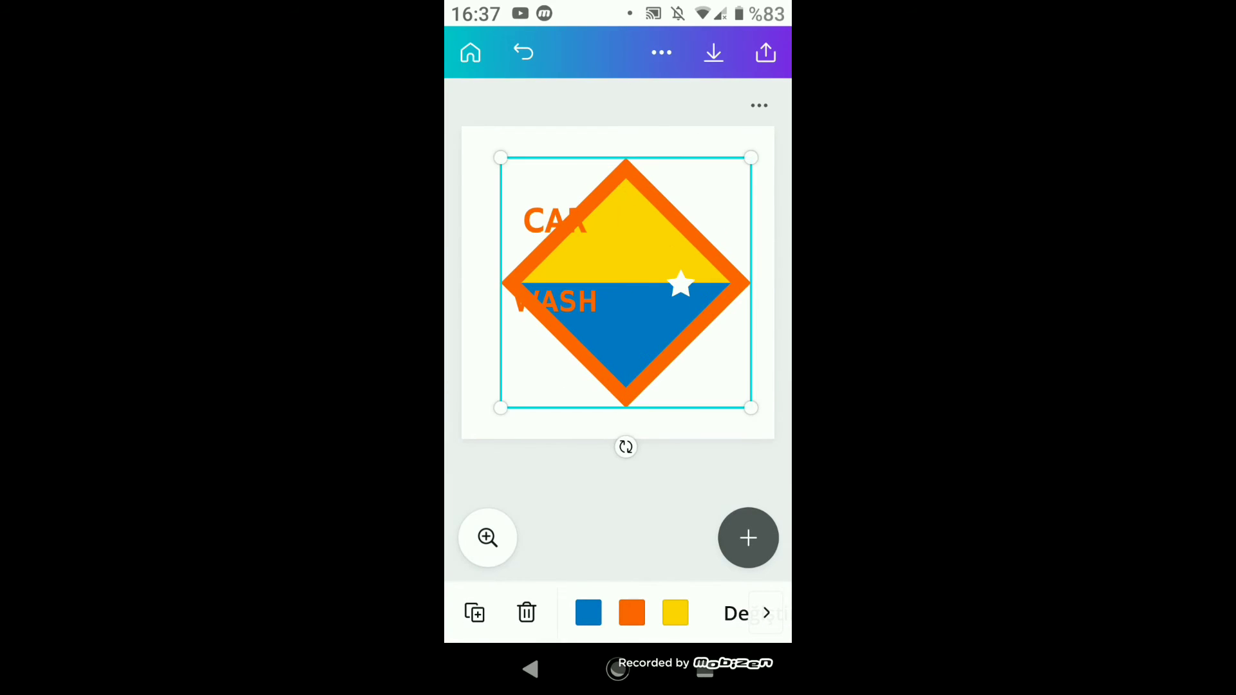
{"action": "left_click", "coordinate": [680, 283]}
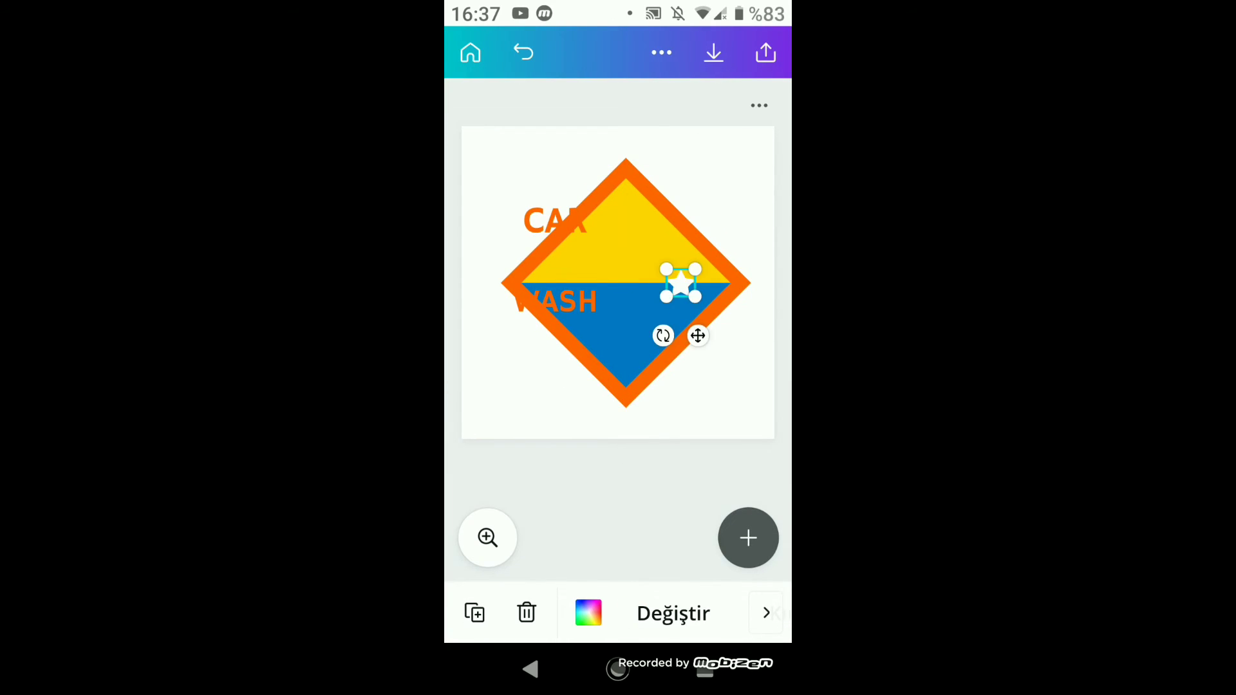
{"action": "left_click", "coordinate": [527, 615]}
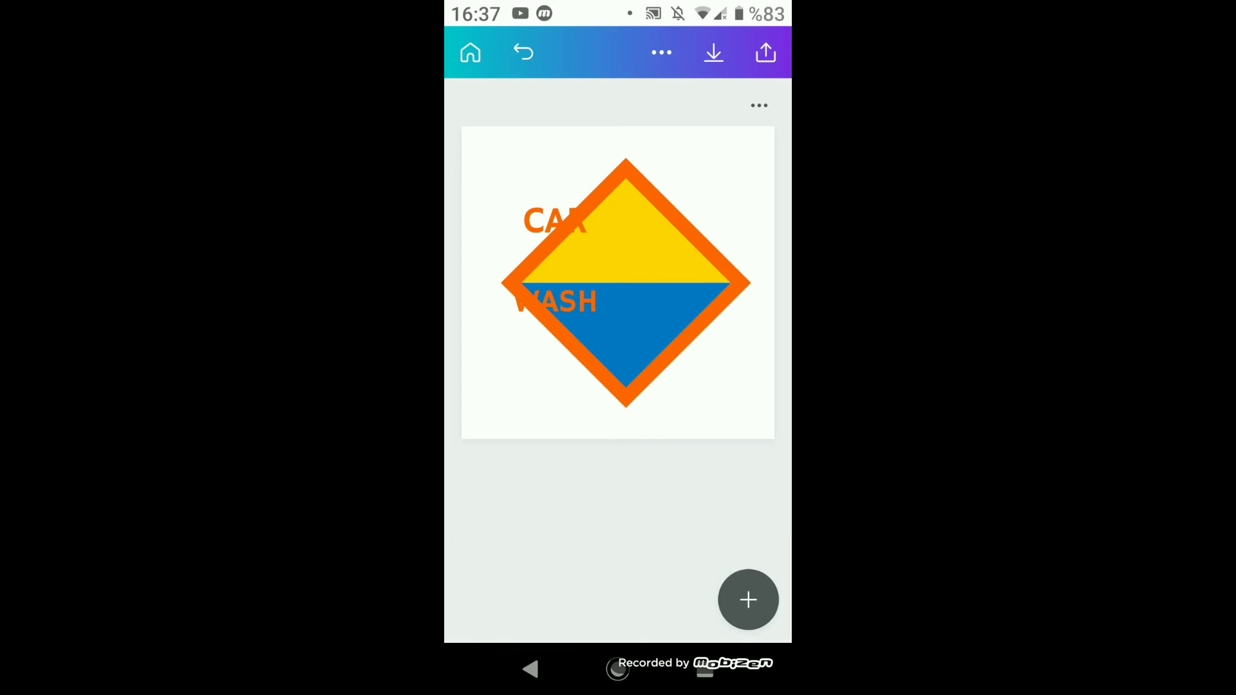
Centre the WASH label inside the diamond's blue lower half.
{"action": "left_click", "coordinate": [571, 313]}
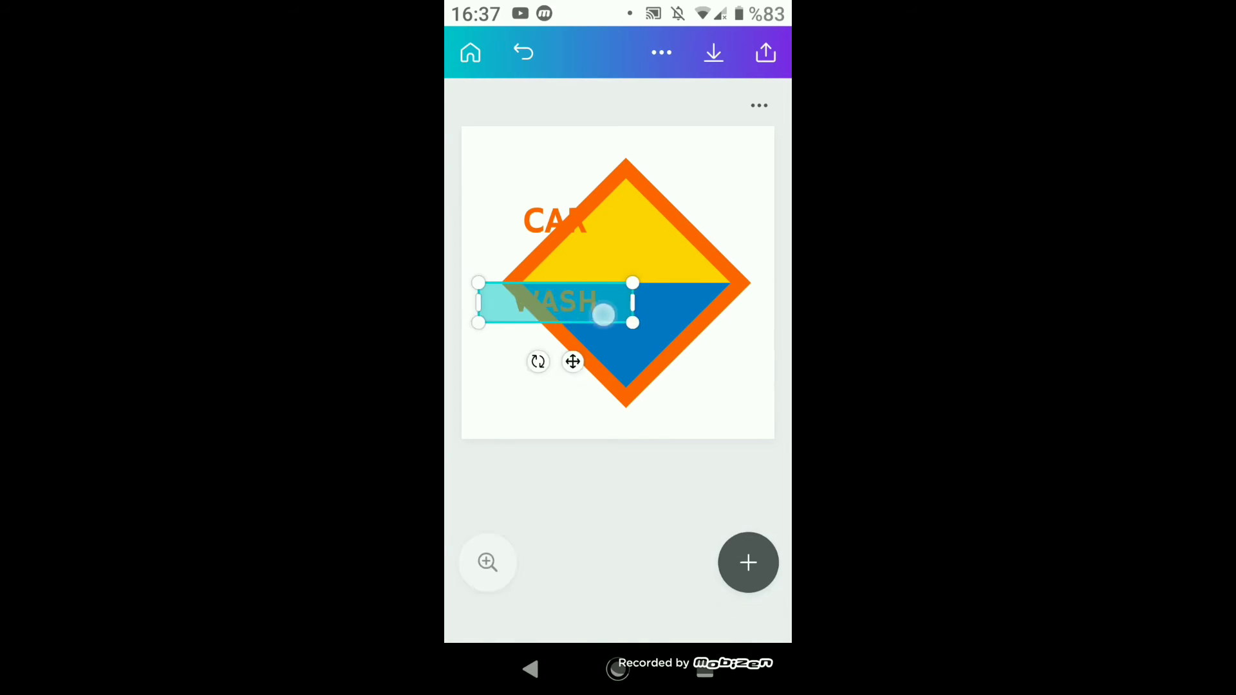
{"action": "left_click_drag", "start_coordinate": [601, 296], "coordinate": [658, 318]}
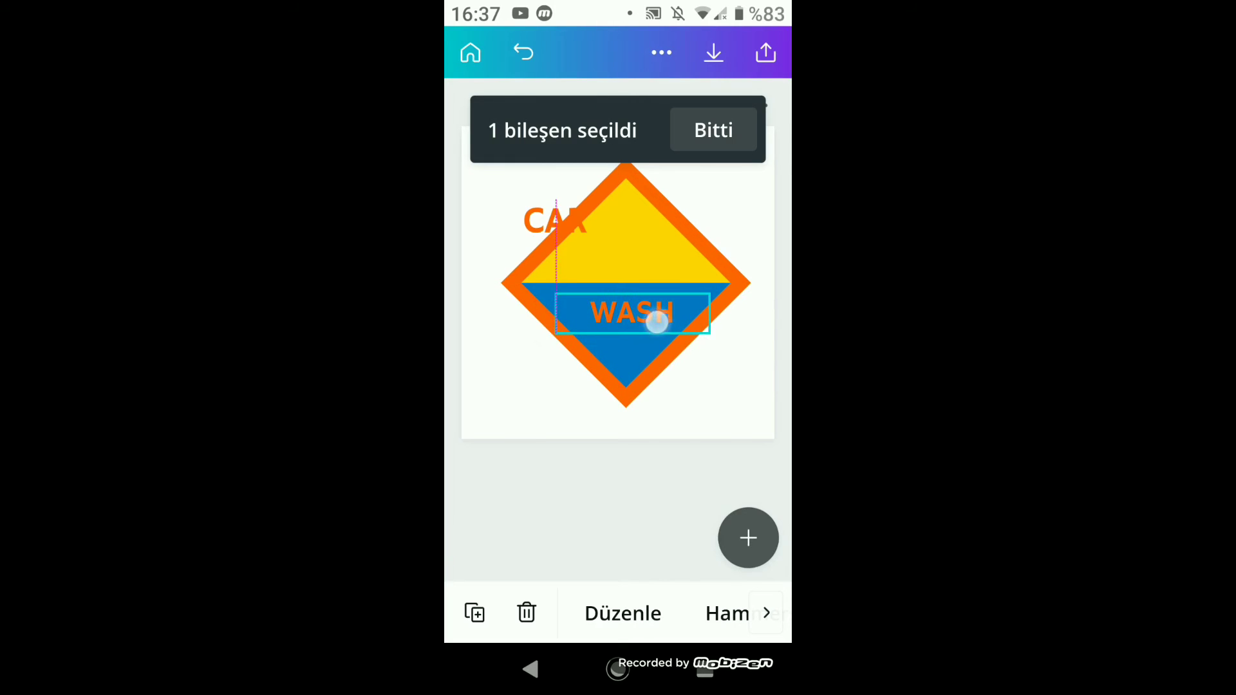
{"action": "left_click", "coordinate": [567, 223]}
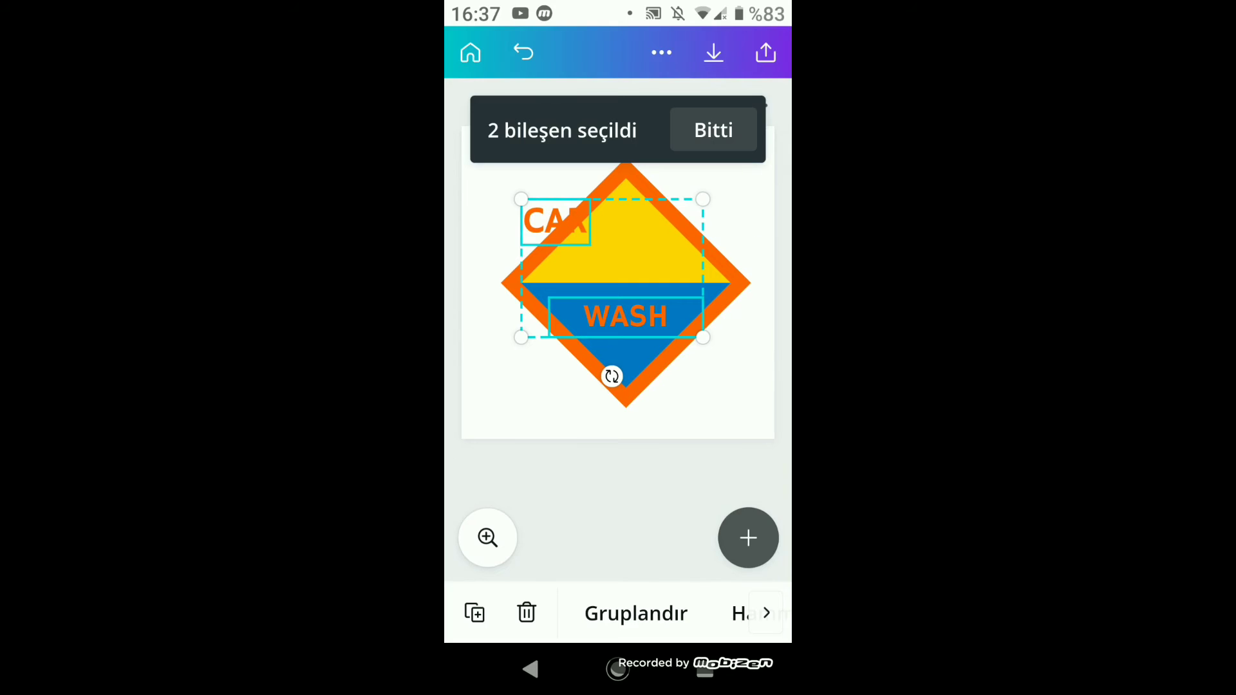
{"action": "left_click", "coordinate": [714, 130]}
Resize the CAR text box so CAR sits centred in the yellow half.
{"action": "left_click", "coordinate": [607, 237]}
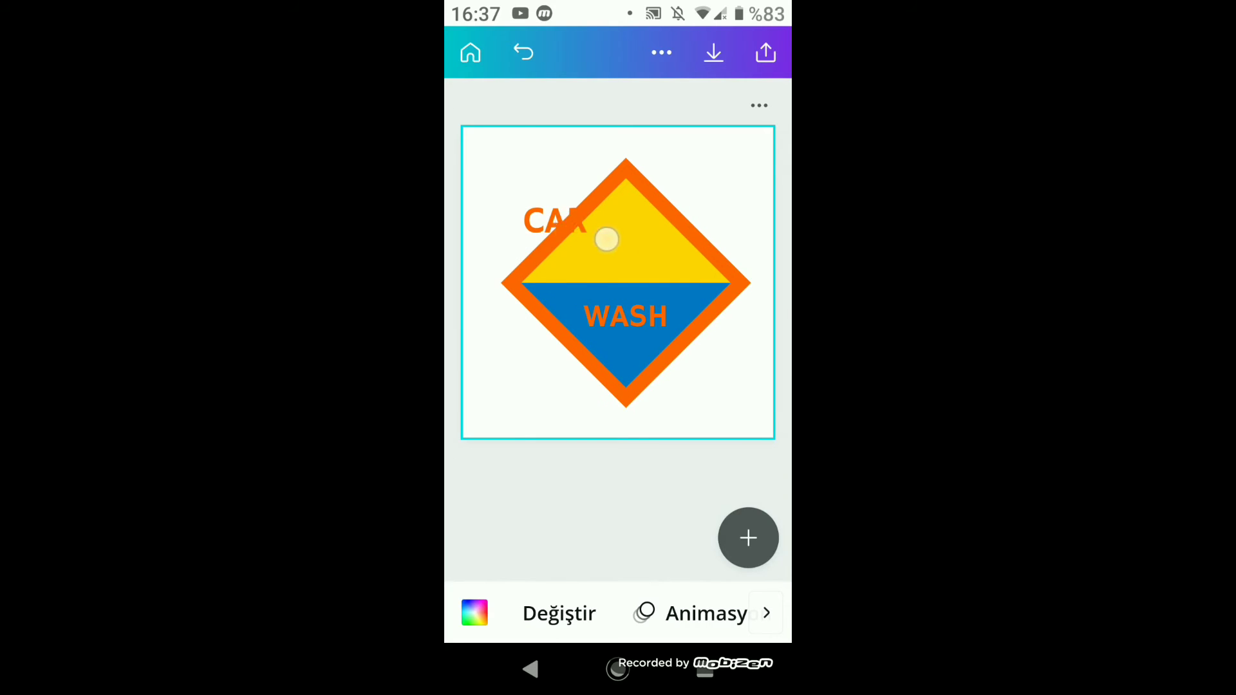
{"action": "left_click", "coordinate": [732, 205]}
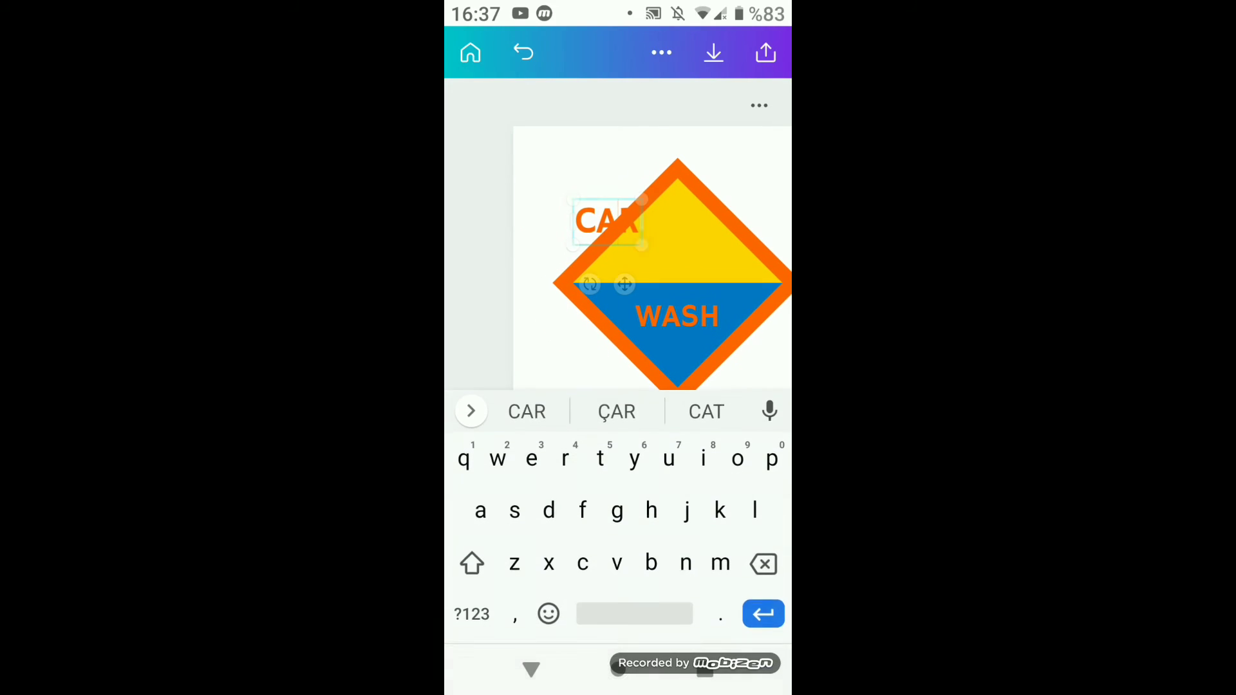
{"action": "left_click_drag", "start_coordinate": [625, 230], "coordinate": [649, 262]}
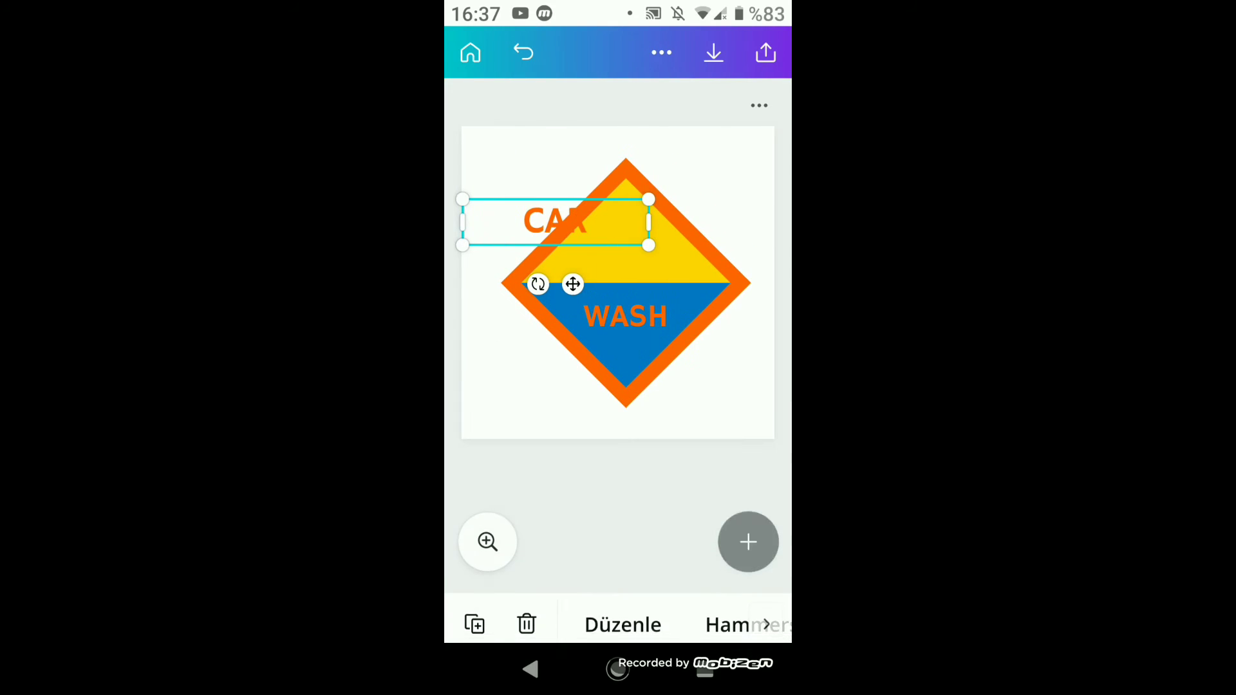
{"action": "mouse_move", "coordinate": [650, 212]}
{"action": "left_mouse_down"}
{"action": "mouse_move", "coordinate": [605, 240]}
{"action": "mouse_move", "coordinate": [543, 244]}
{"action": "mouse_move", "coordinate": [666, 247]}
{"action": "left_mouse_up"}
{"action": "left_click", "coordinate": [566, 227]}
{"action": "left_click", "coordinate": [554, 220]}
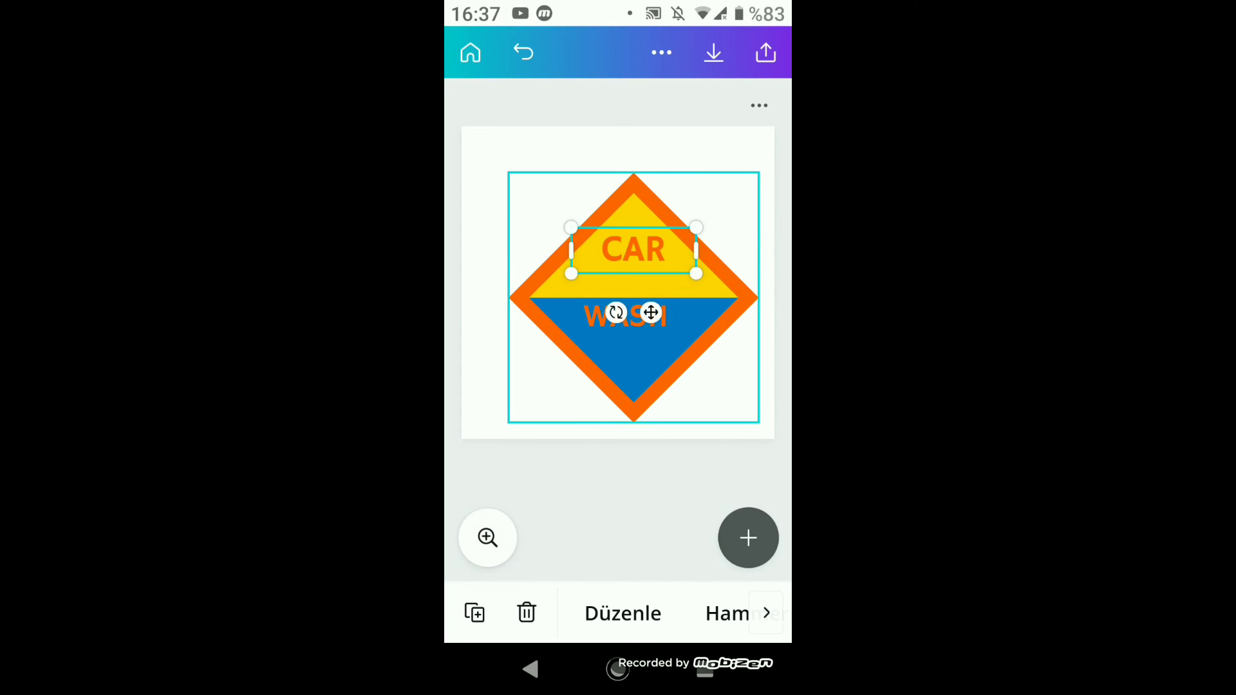
{"action": "left_click", "coordinate": [482, 290]}
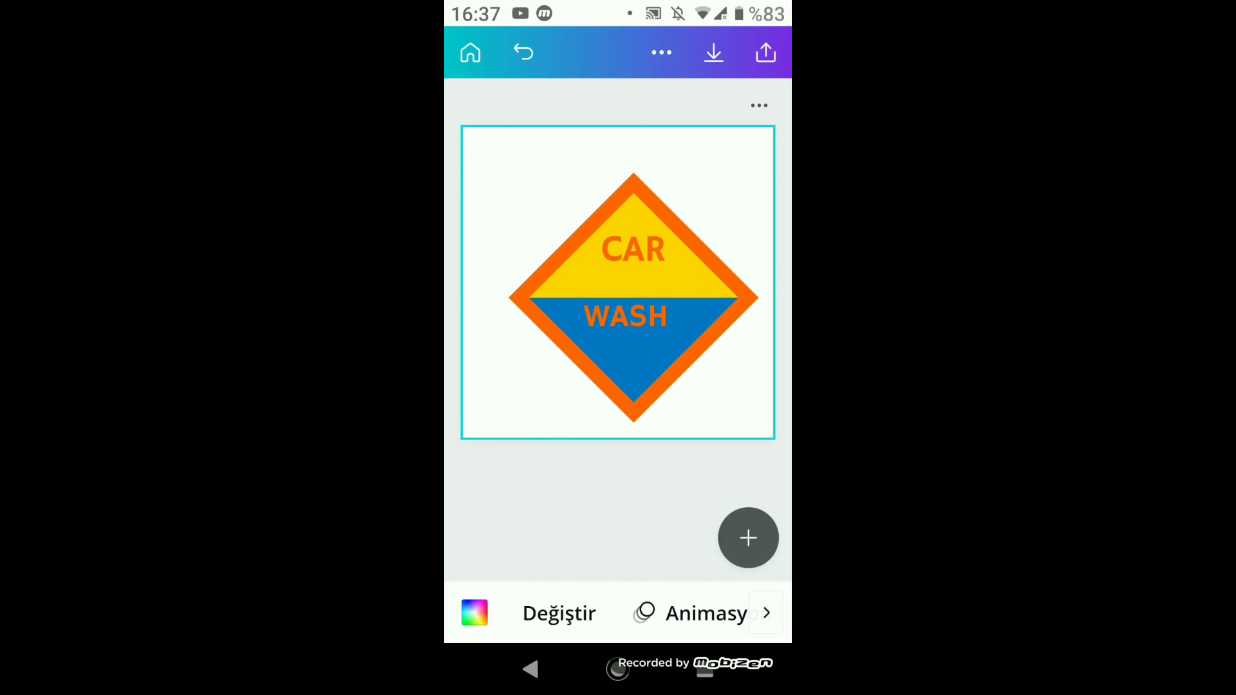
Finish editing the WASH text, then select the WASH label alone inside the group.
{"action": "double_click", "coordinate": [637, 315]}
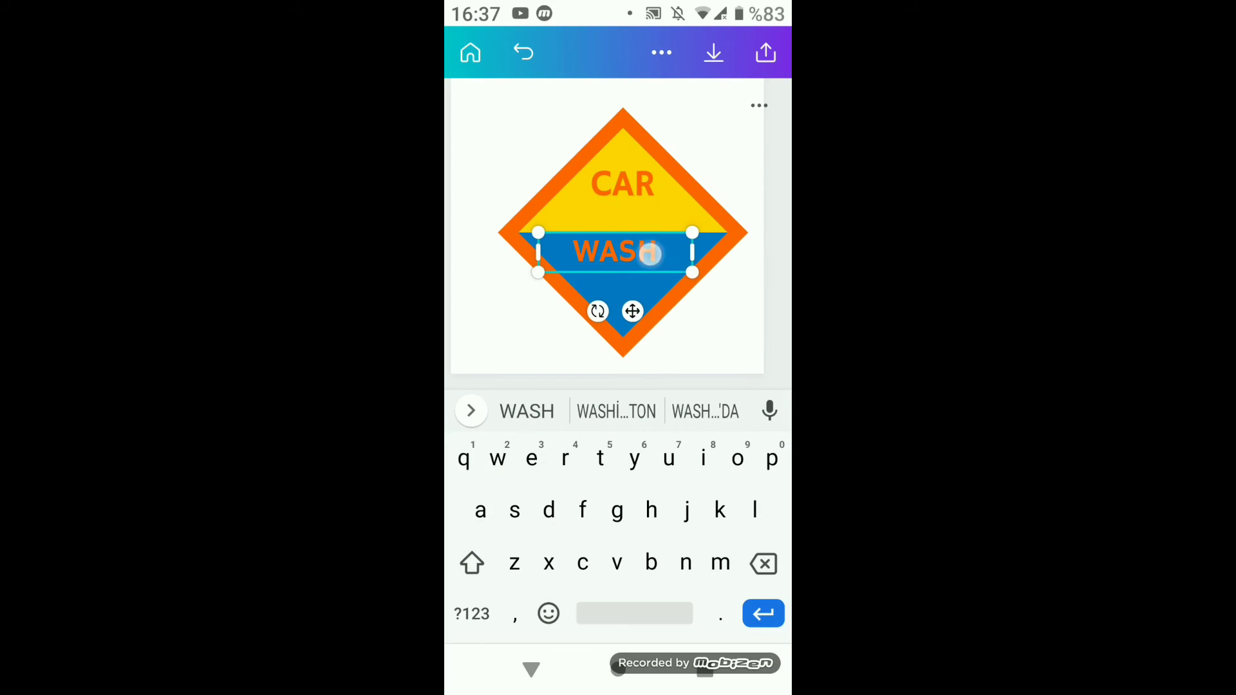
{"action": "left_click_drag", "start_coordinate": [650, 254], "coordinate": [681, 276]}
{"action": "key", "text": "Escape"}
{"action": "double_click", "coordinate": [623, 245]}
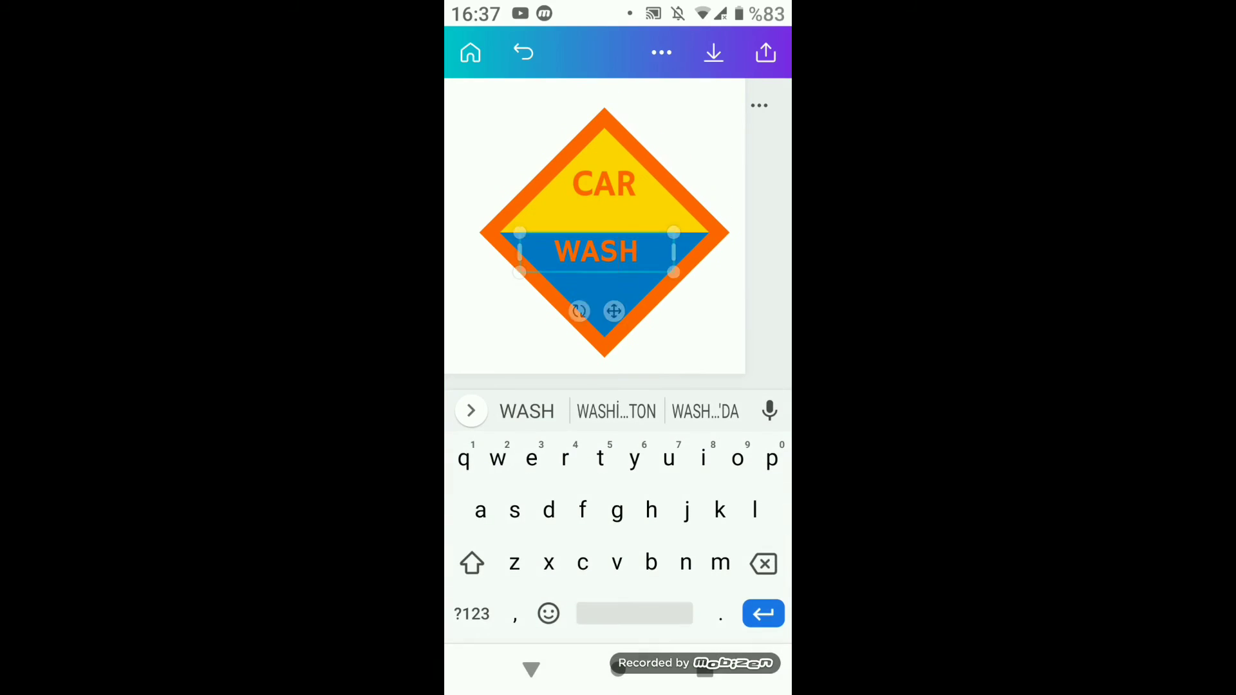
{"action": "double_click", "coordinate": [623, 245]}
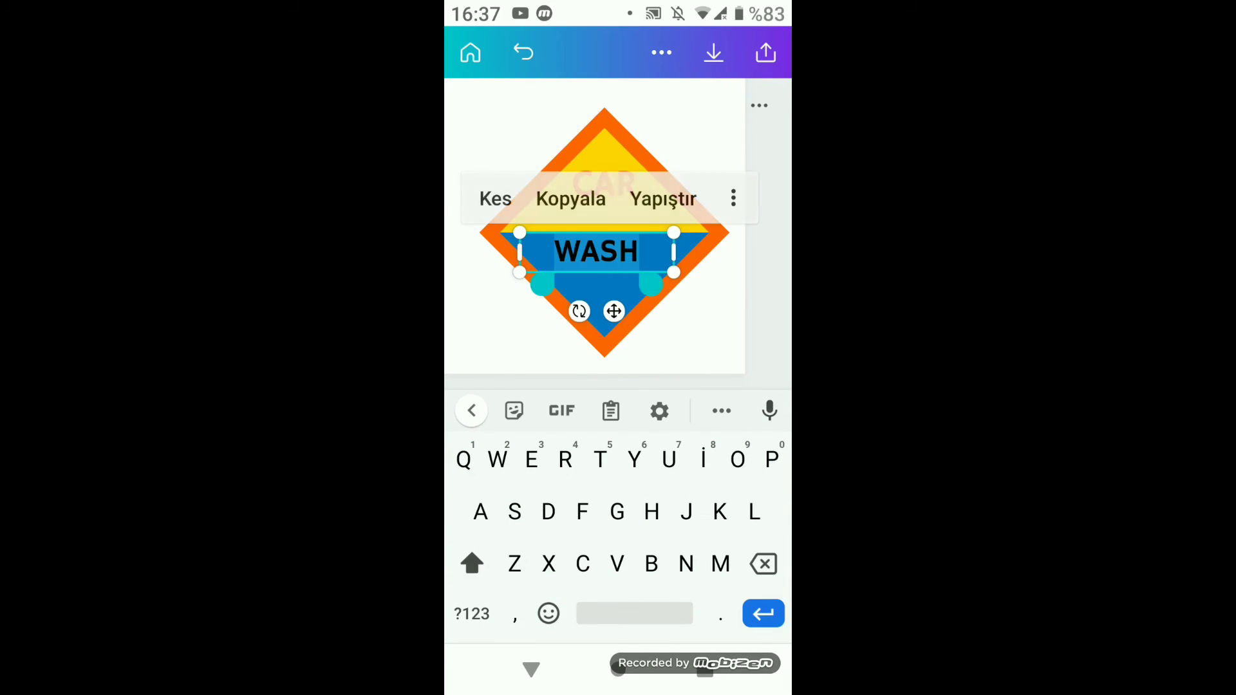
{"action": "left_click", "coordinate": [732, 197]}
{"action": "left_click", "coordinate": [636, 197]}
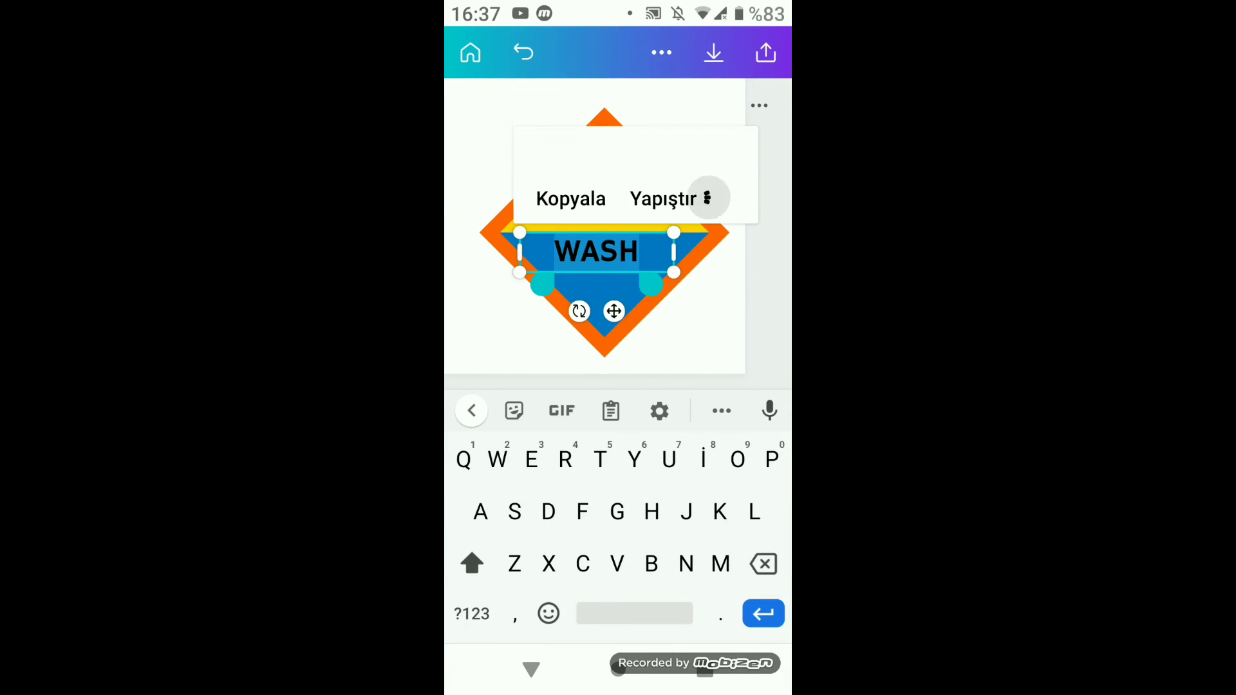
{"action": "key", "text": "Escape"}
{"action": "left_click_drag", "start_coordinate": [648, 318], "coordinate": [654, 333]}
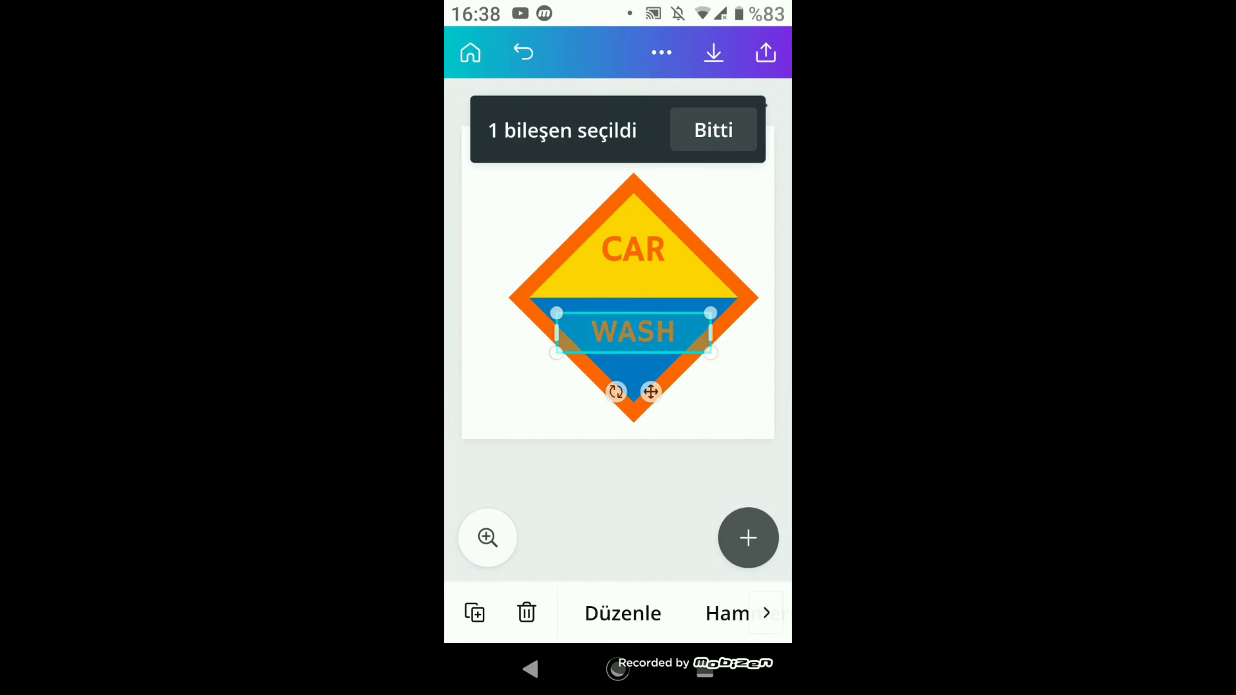
Nudge the diamond and its CAR and WASH labels slightly left, then select the diamond.
{"action": "left_click", "coordinate": [634, 386]}
{"action": "left_click_drag", "start_coordinate": [696, 366], "coordinate": [667, 369]}
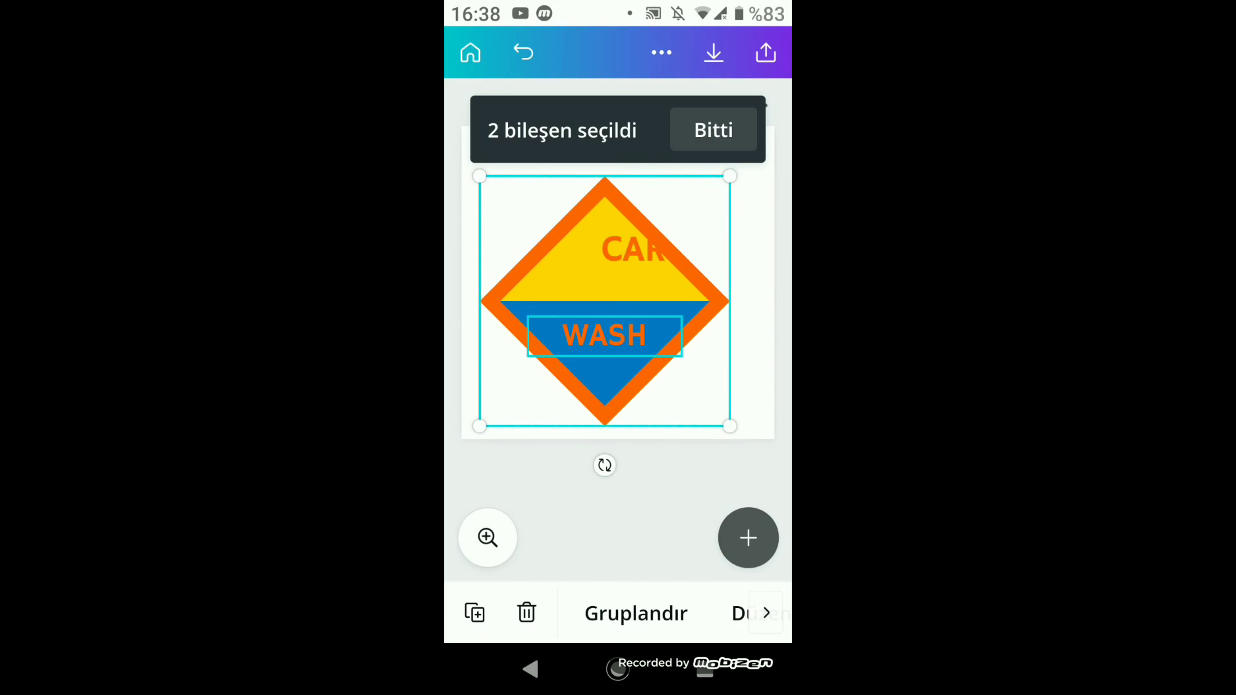
{"action": "left_click", "coordinate": [713, 130]}
{"action": "left_click_drag", "start_coordinate": [662, 361], "coordinate": [678, 375]}
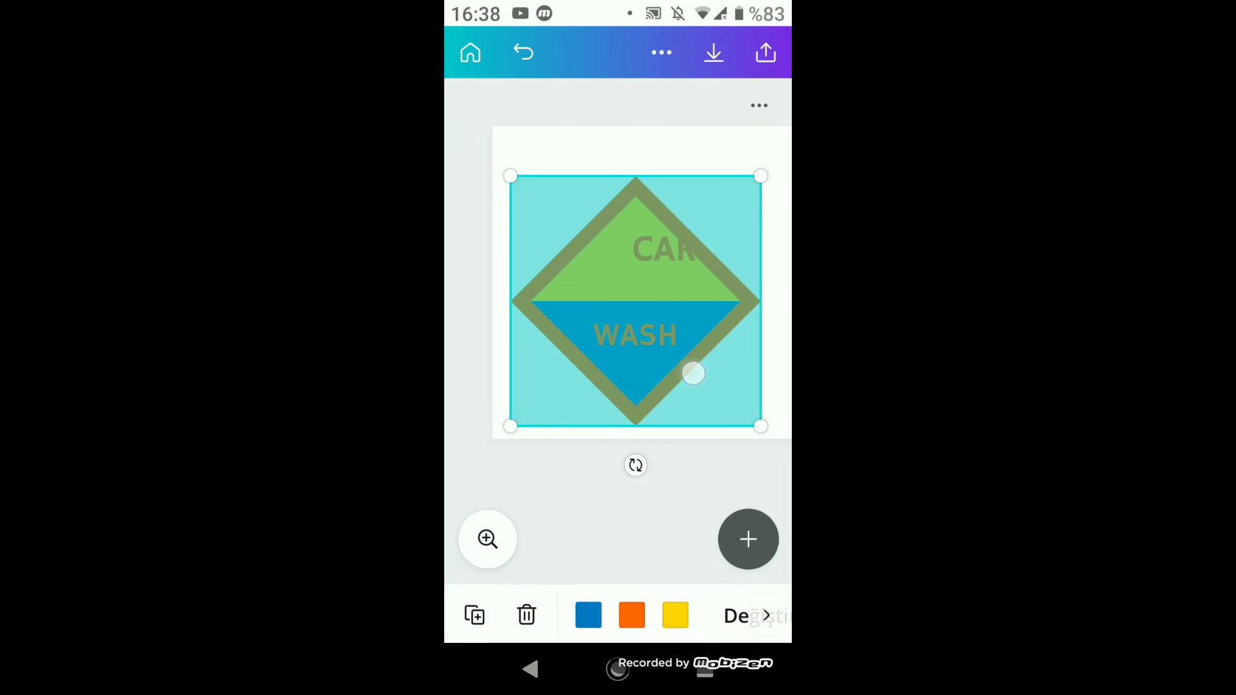
{"action": "left_click", "coordinate": [713, 130]}
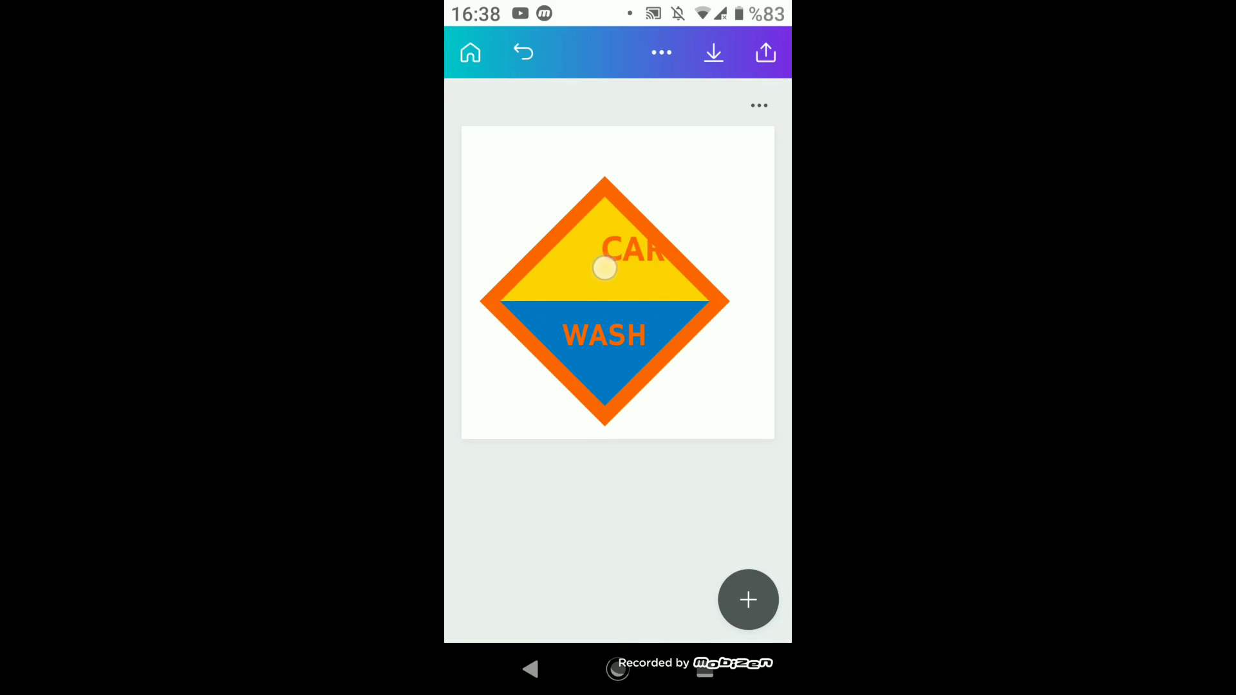
{"action": "mouse_move", "coordinate": [640, 253]}
{"action": "left_mouse_down"}
{"action": "mouse_move", "coordinate": [624, 273]}
{"action": "mouse_move", "coordinate": [604, 256]}
{"action": "left_mouse_up"}
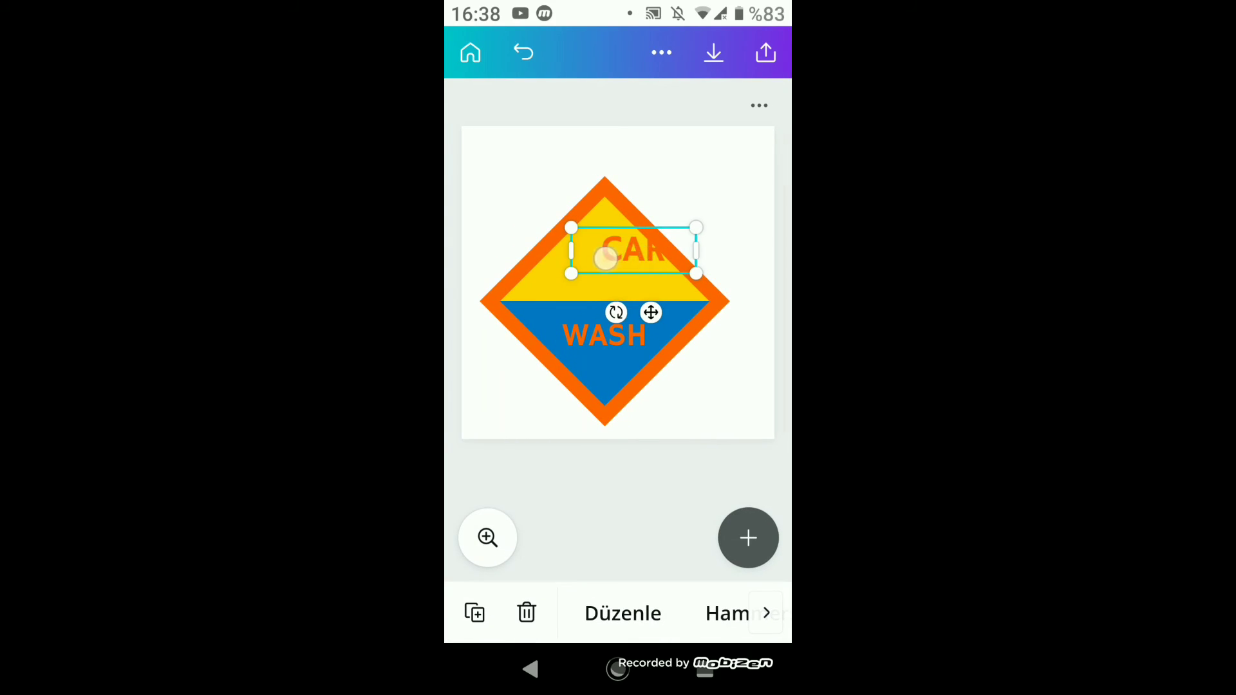
{"action": "left_click", "coordinate": [604, 379]}
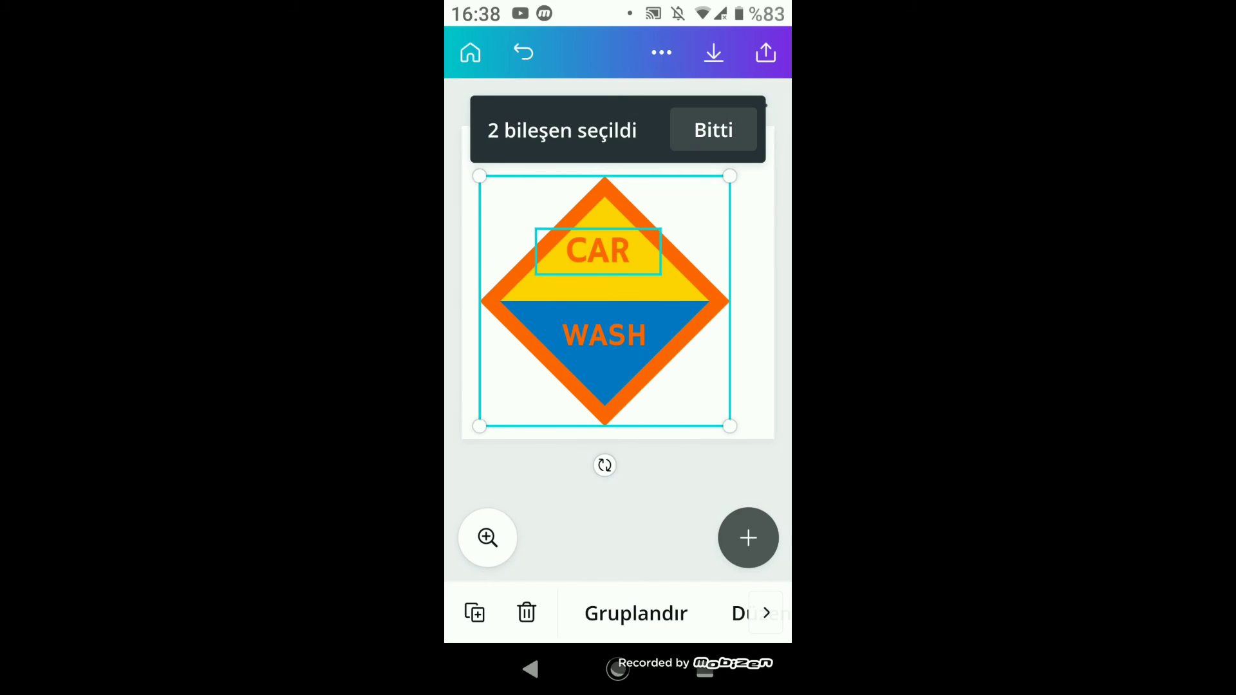
{"action": "left_click", "coordinate": [714, 130]}
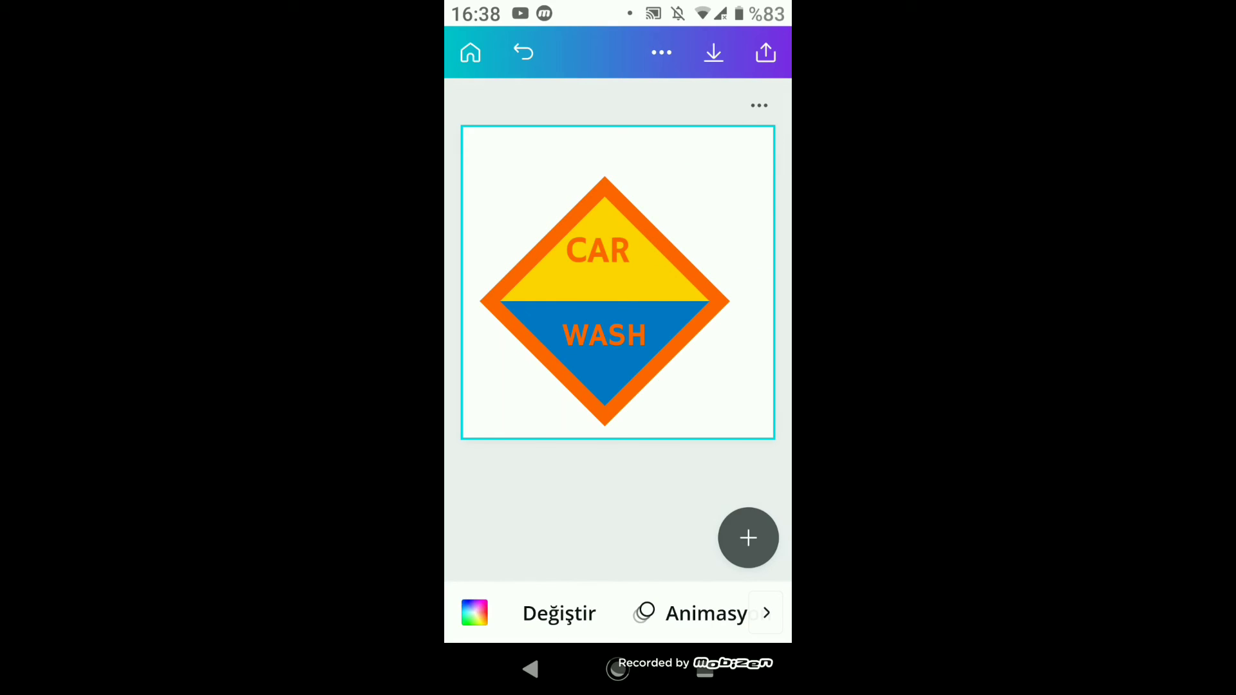
{"action": "left_click", "coordinate": [726, 314]}
{"action": "left_click", "coordinate": [669, 358]}
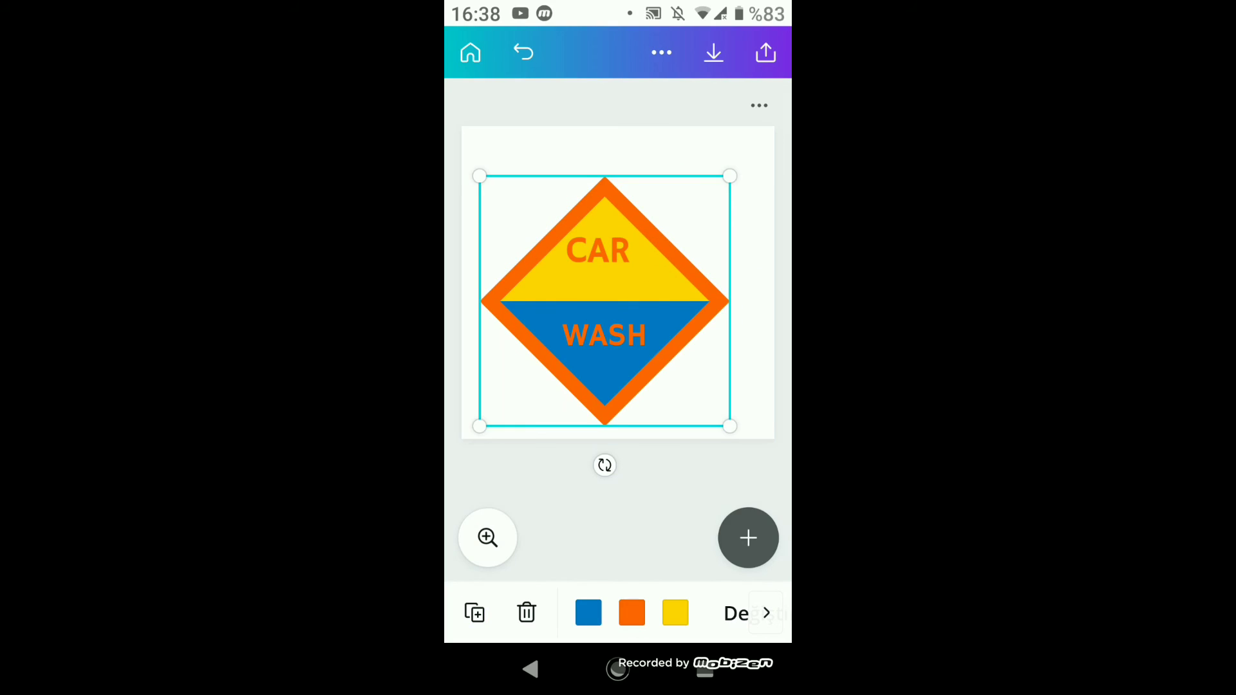
Try orange, blue, yellow, grey and white on the diamond's top half, settling on purple.
{"action": "left_click", "coordinate": [690, 243]}
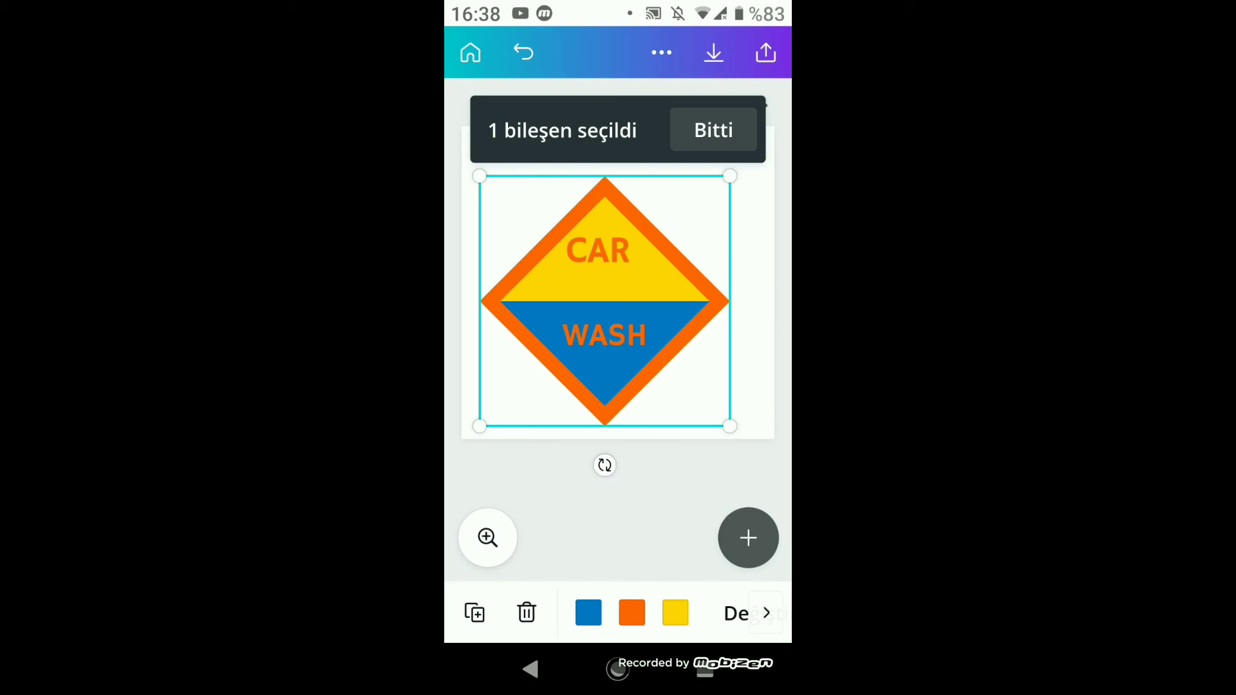
{"action": "left_click", "coordinate": [713, 129]}
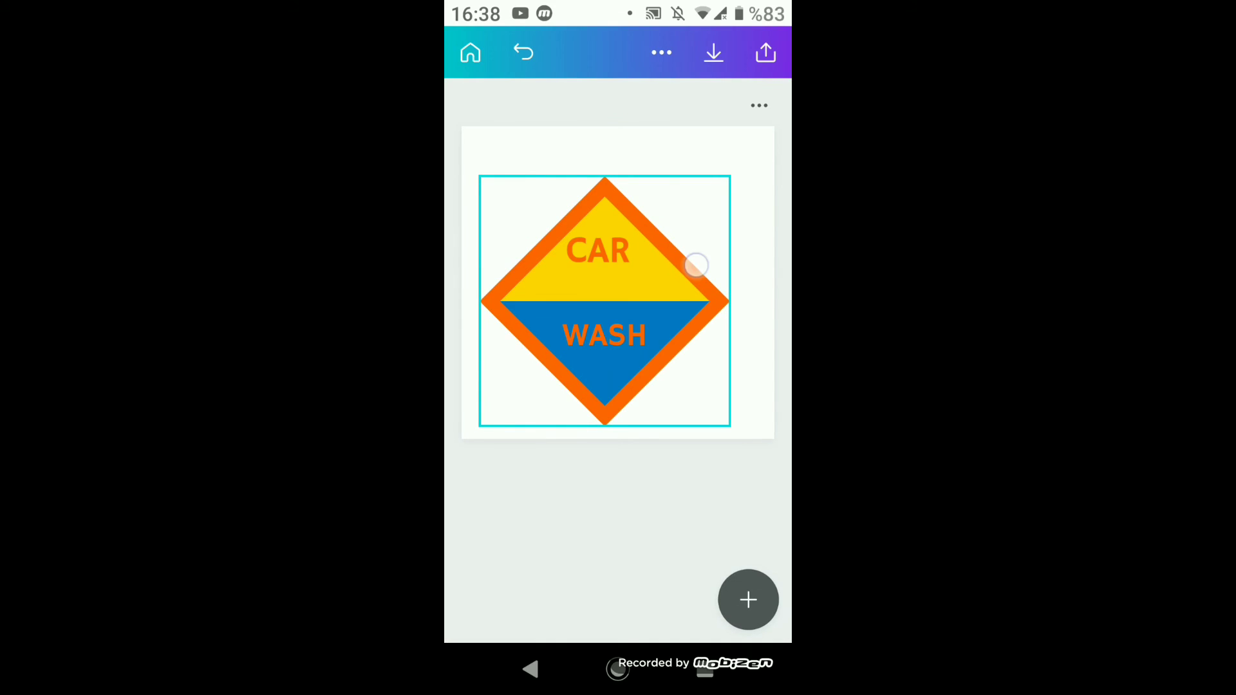
{"action": "left_click", "coordinate": [696, 265]}
{"action": "left_click", "coordinate": [631, 616]}
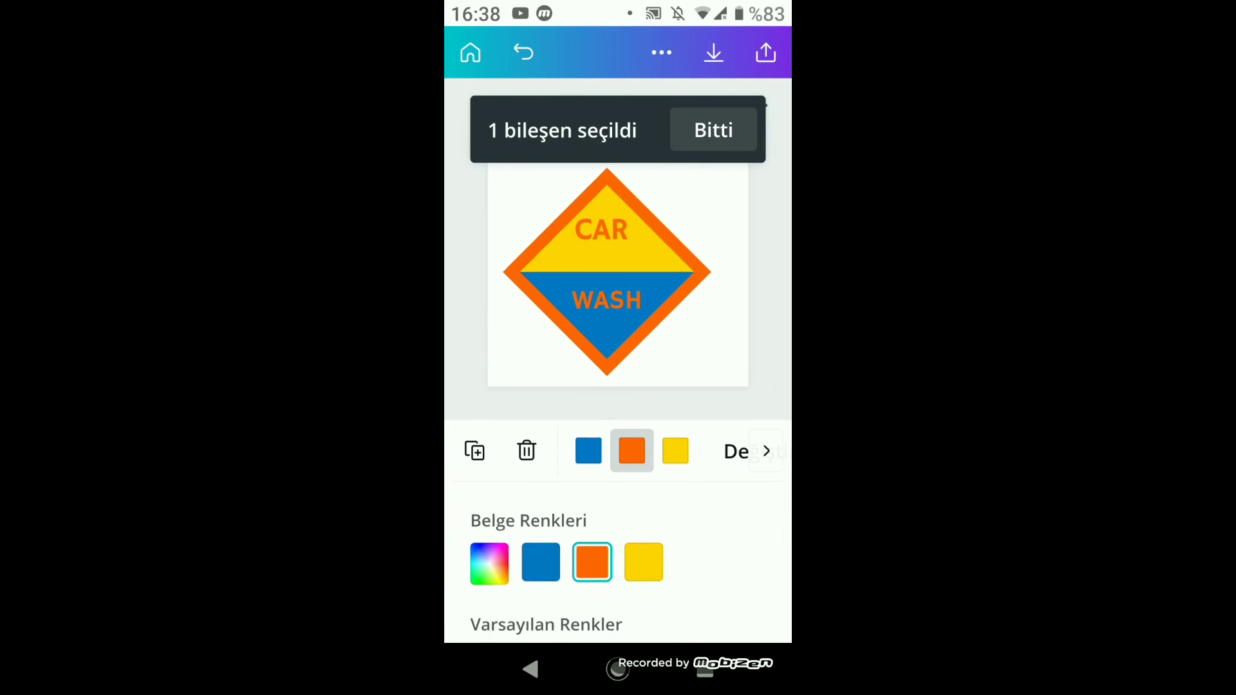
{"action": "left_click", "coordinate": [587, 433]}
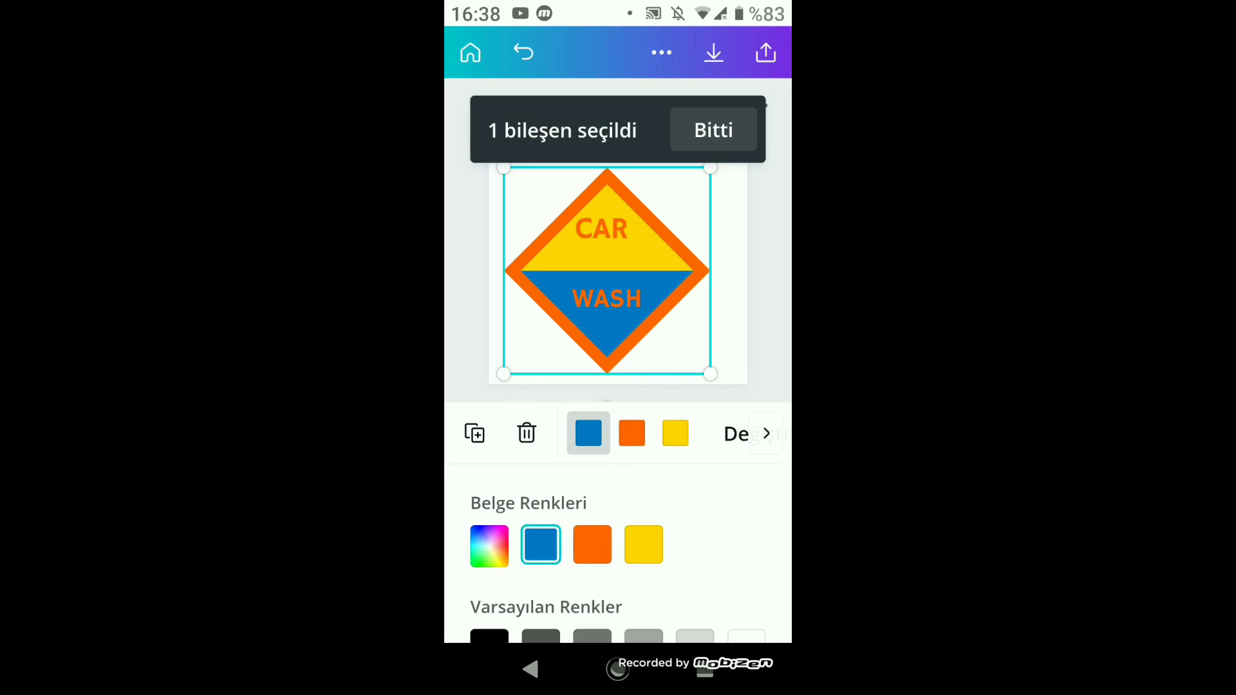
{"action": "left_click", "coordinate": [675, 433]}
{"action": "left_click", "coordinate": [641, 553]}
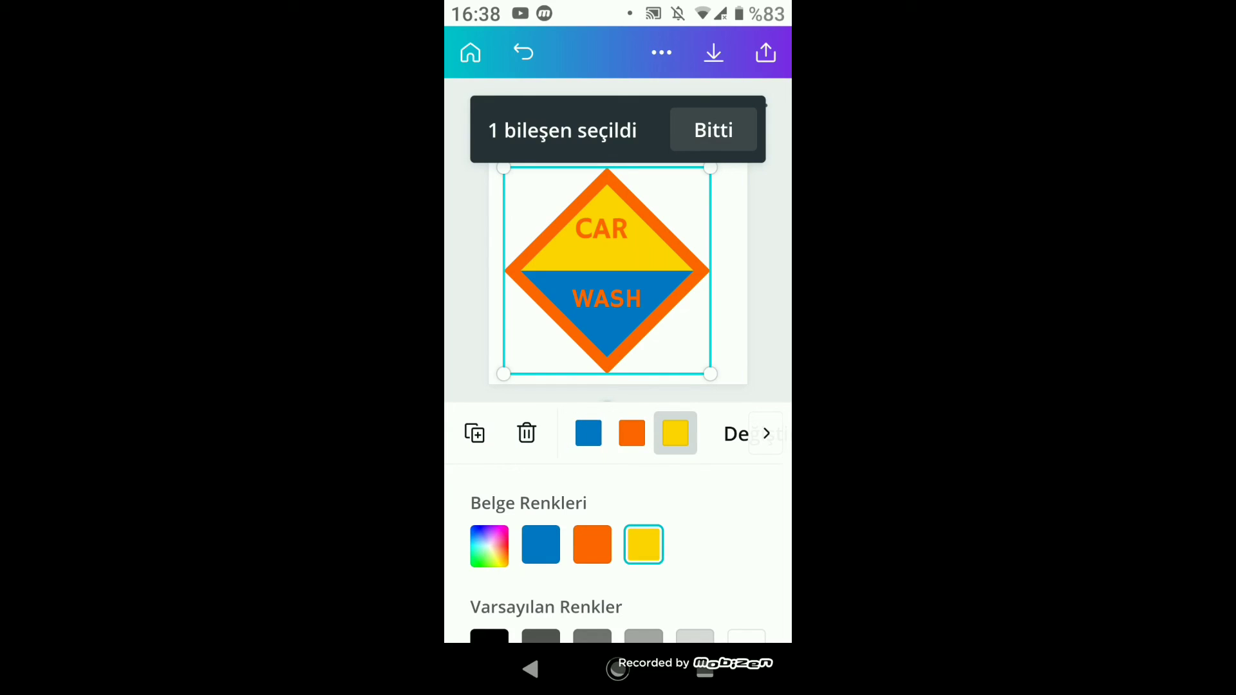
{"action": "left_click", "coordinate": [592, 544]}
{"action": "left_click", "coordinate": [539, 544]}
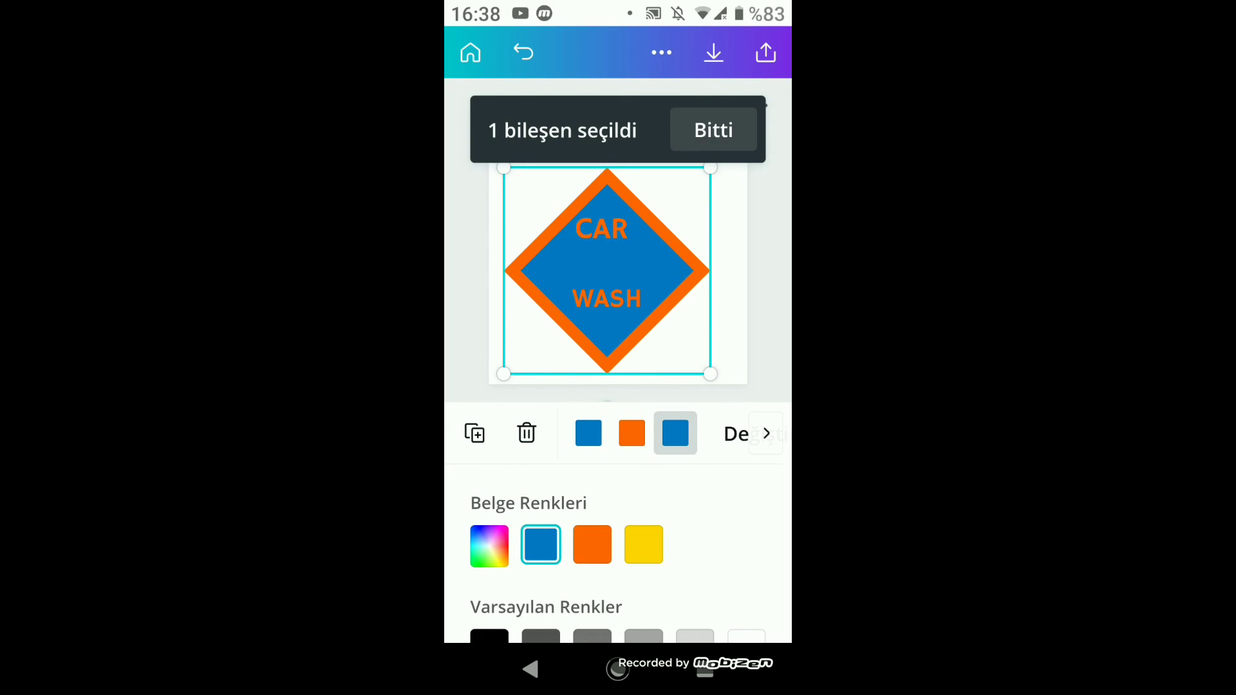
{"action": "left_click", "coordinate": [643, 545]}
{"action": "left_click_drag", "start_coordinate": [618, 579], "coordinate": [618, 469]}
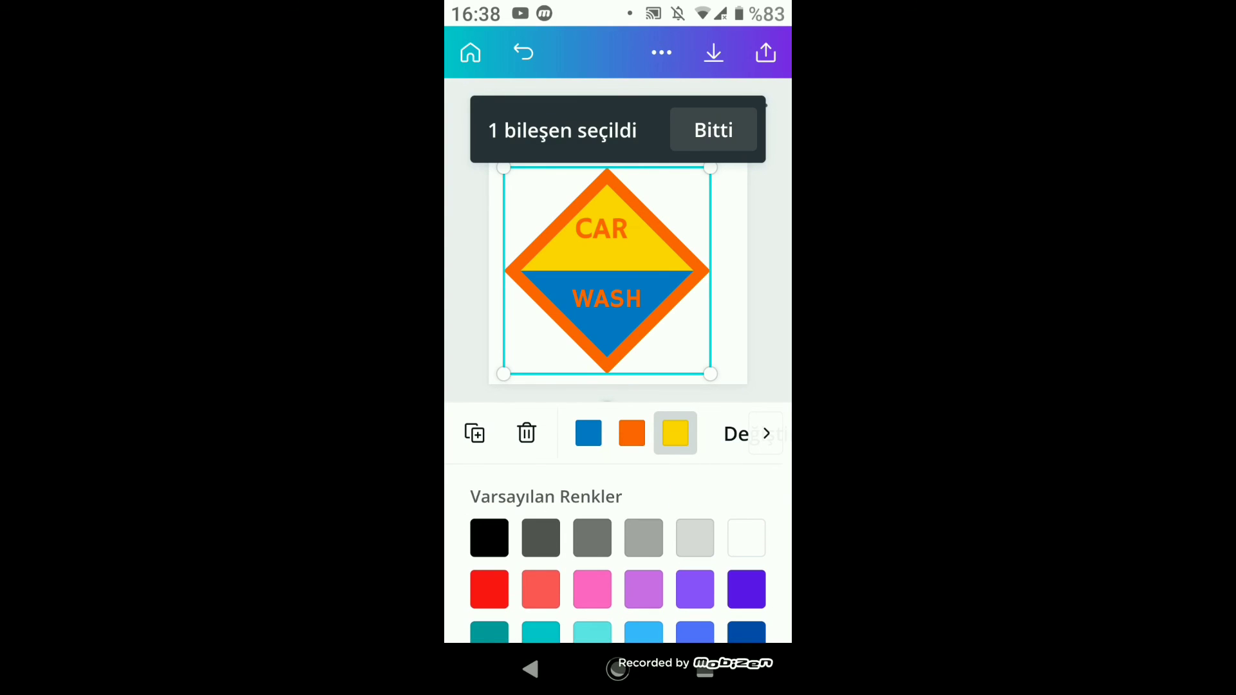
{"action": "left_click", "coordinate": [695, 537]}
{"action": "left_click", "coordinate": [746, 537]}
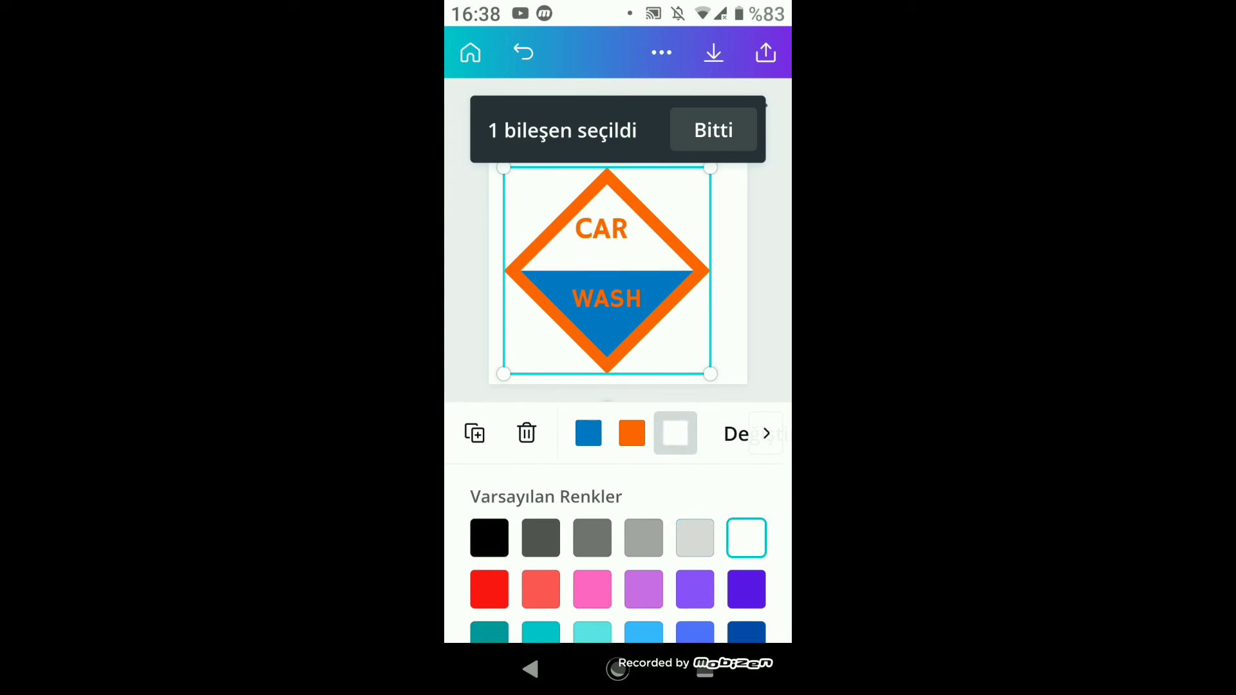
{"action": "left_click", "coordinate": [694, 589]}
Move the diamond down-right, make its border bright red, and exit the editor.
{"action": "left_click_drag", "start_coordinate": [684, 341], "coordinate": [695, 385]}
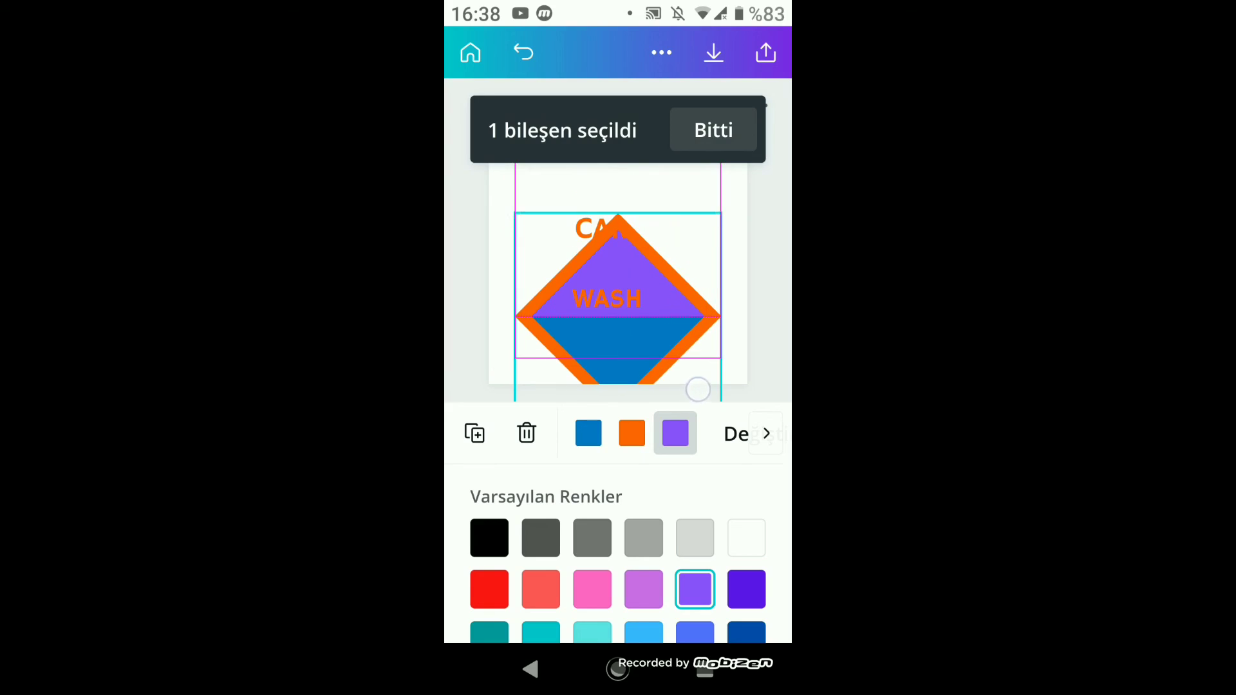
{"action": "left_click", "coordinate": [631, 432]}
{"action": "scroll", "coordinate": [618, 560], "scroll_direction": "down", "scroll_amount": 2}
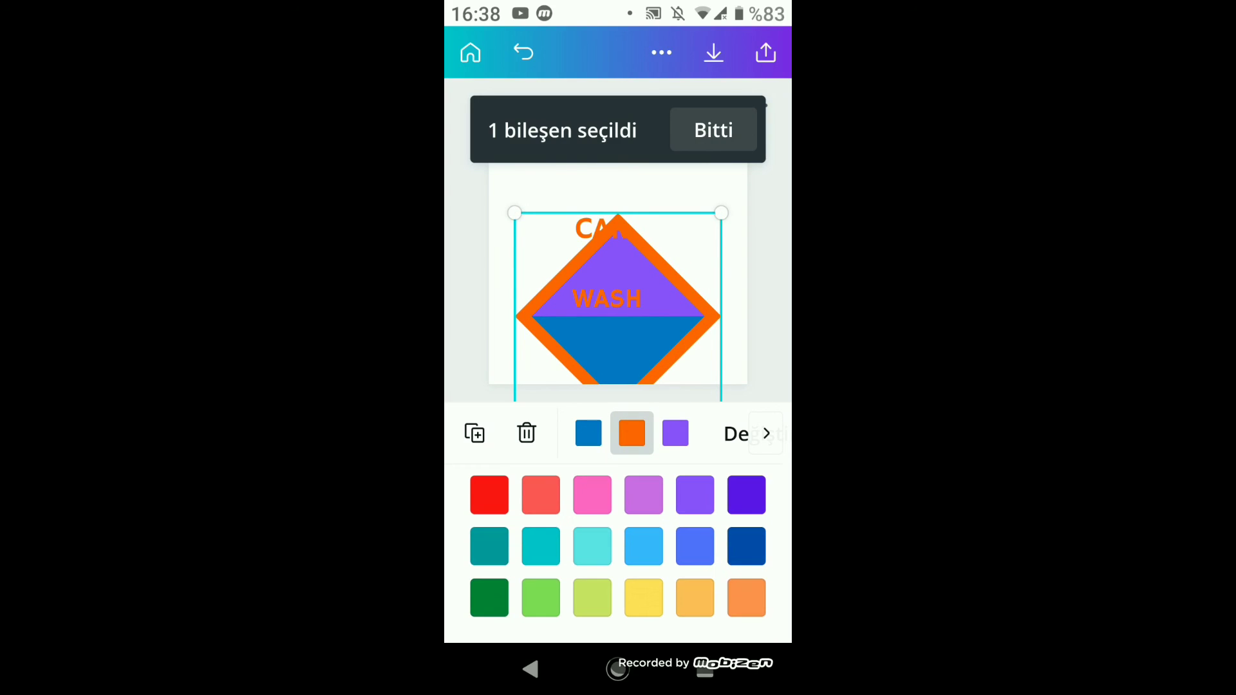
{"action": "left_click", "coordinate": [643, 598]}
{"action": "left_click", "coordinate": [540, 494]}
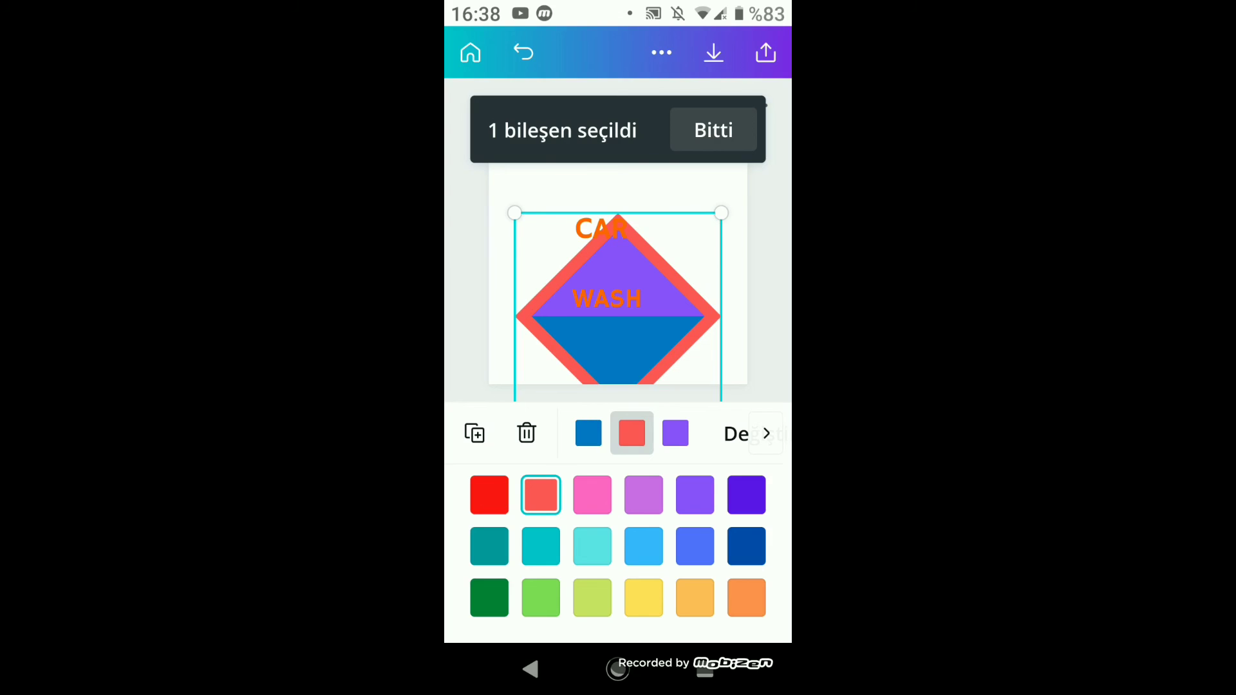
{"action": "left_click", "coordinate": [489, 495]}
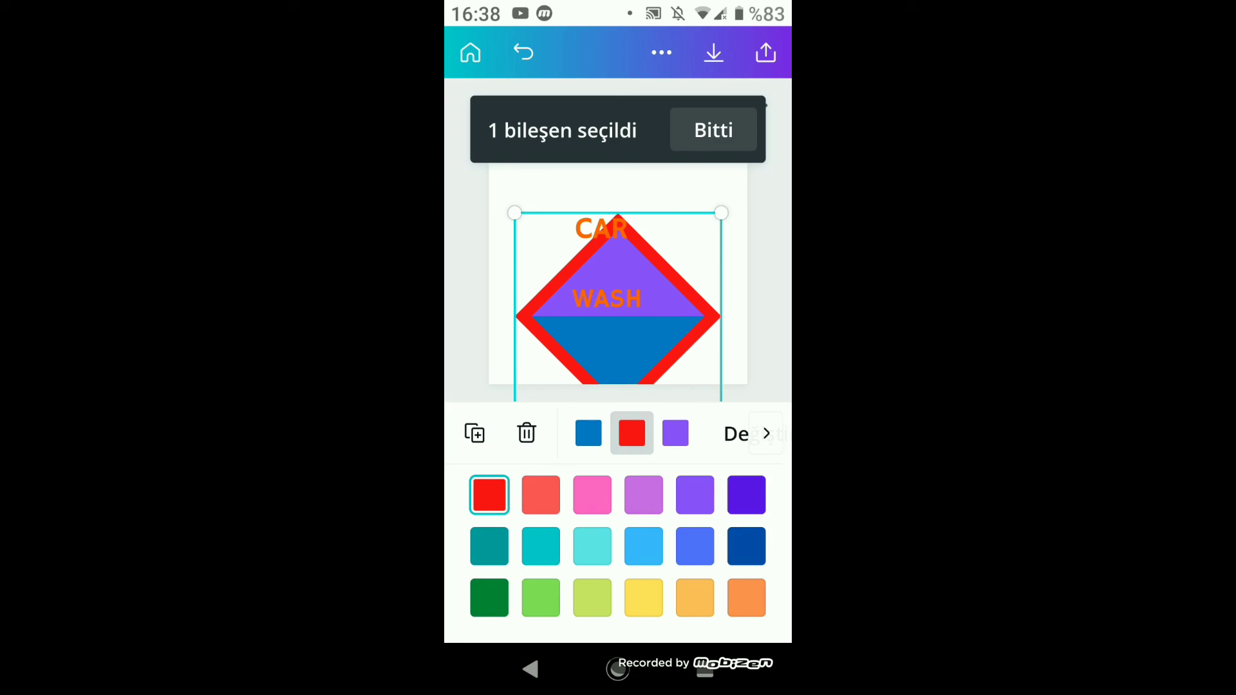
{"action": "left_click", "coordinate": [588, 433]}
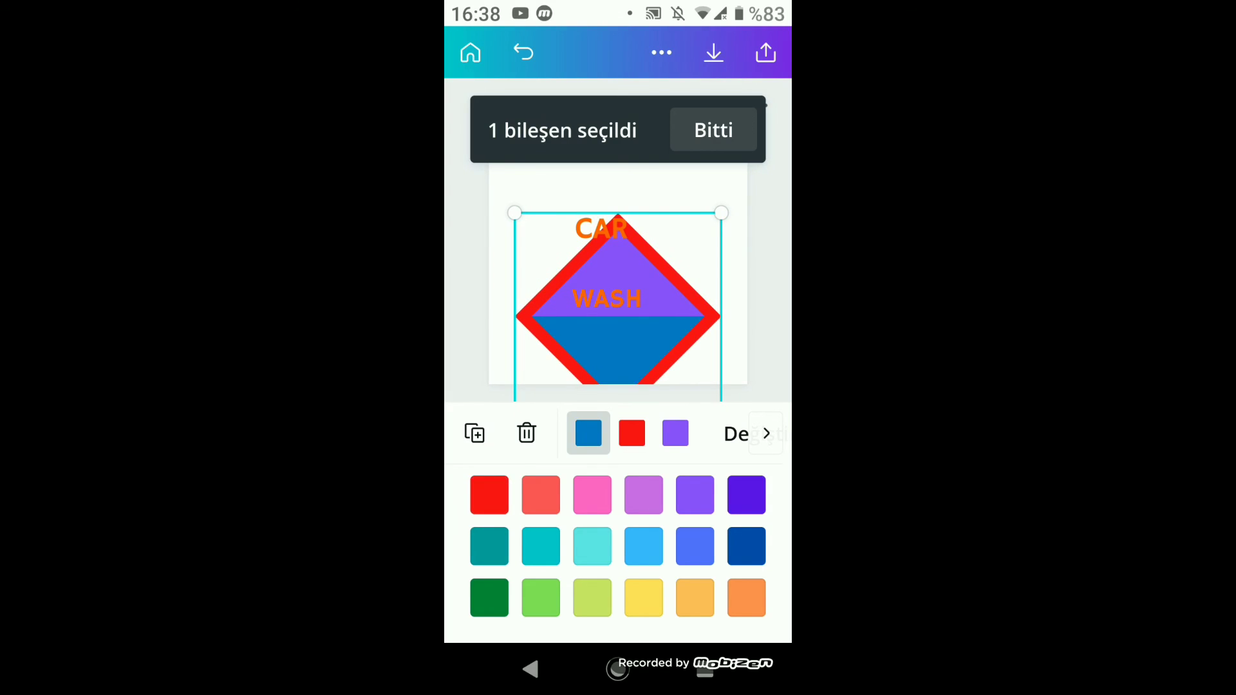
{"action": "left_click", "coordinate": [646, 298]}
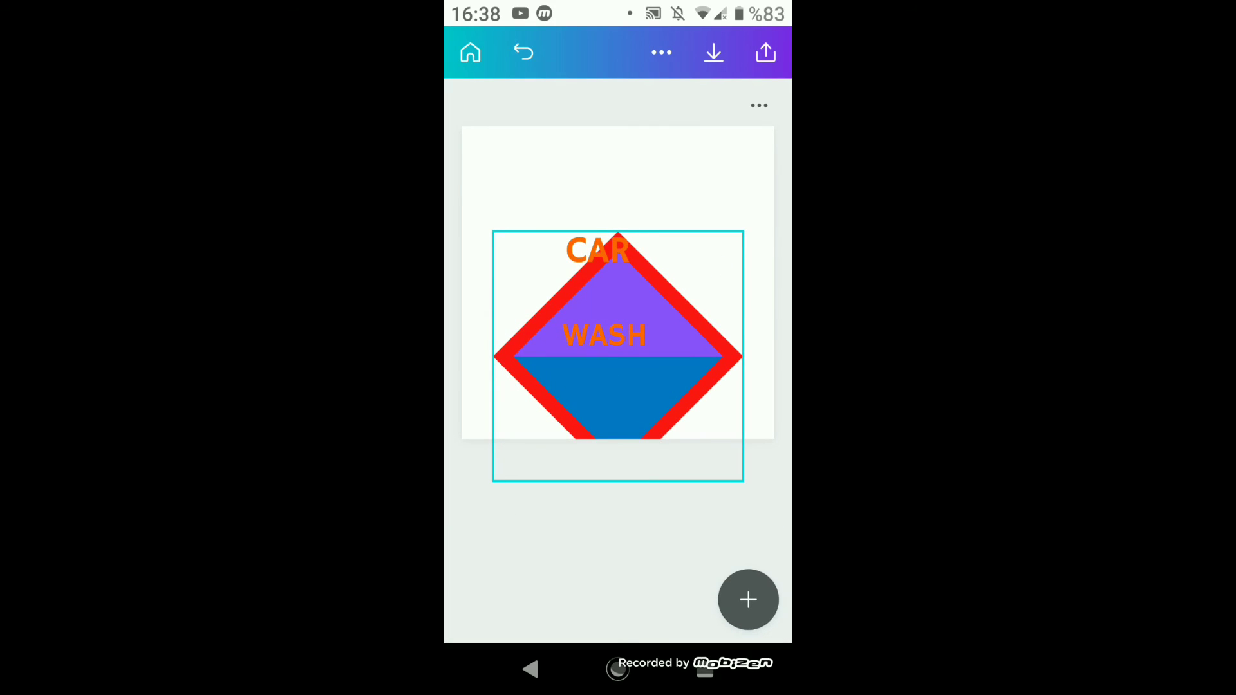
{"action": "left_click", "coordinate": [529, 669]}
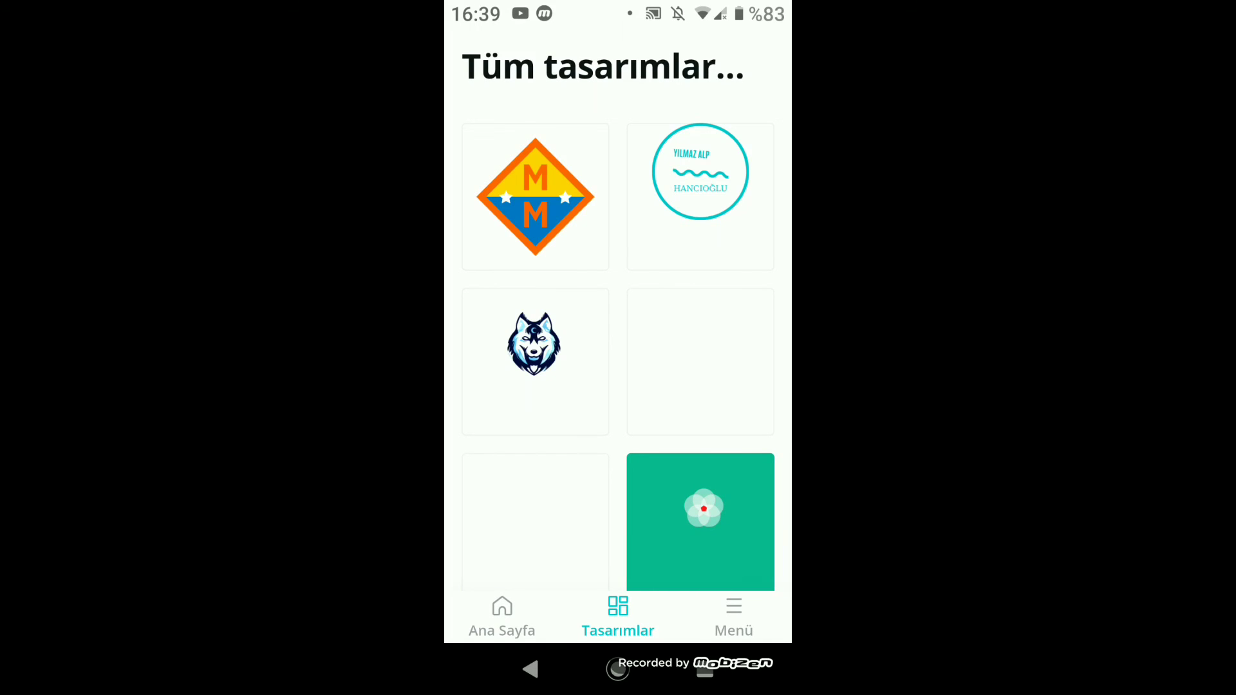
Go to Canva's home page, then open, close and reopen the Android notification shade.
{"action": "left_click", "coordinate": [530, 669]}
{"action": "left_click_drag", "start_coordinate": [618, 6], "coordinate": [618, 386]}
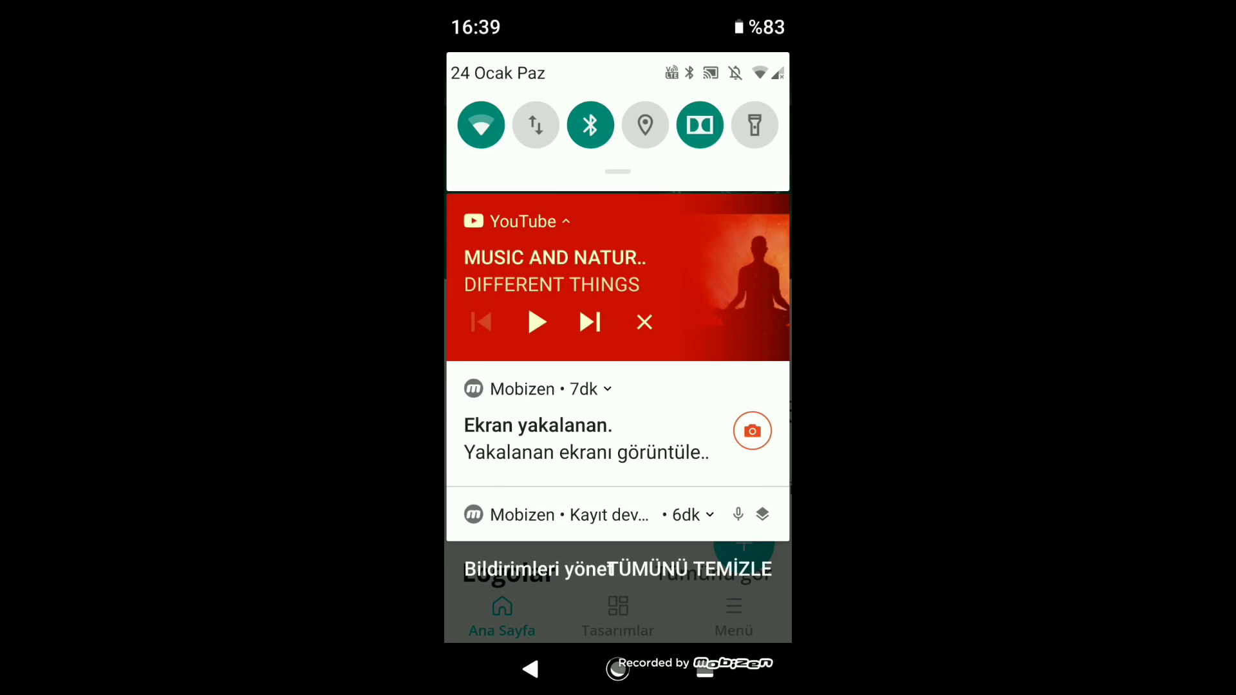
{"action": "left_click_drag", "start_coordinate": [618, 579], "coordinate": [618, 96]}
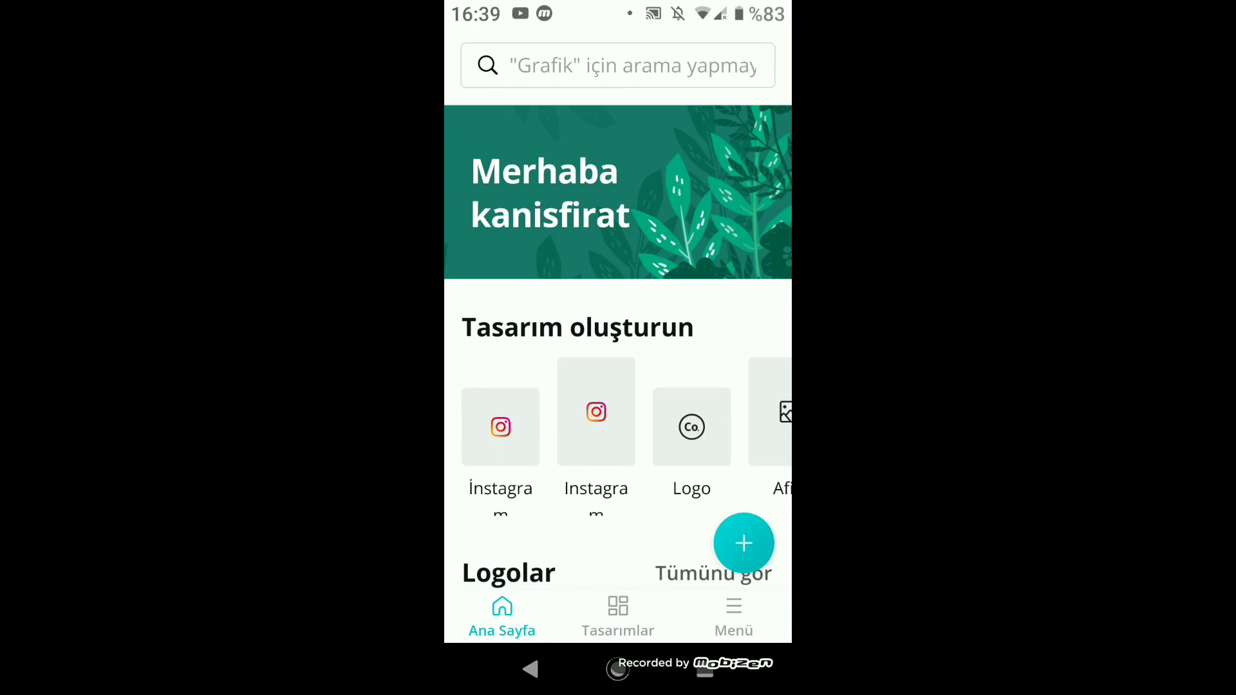
{"action": "left_click_drag", "start_coordinate": [618, 7], "coordinate": [618, 386]}
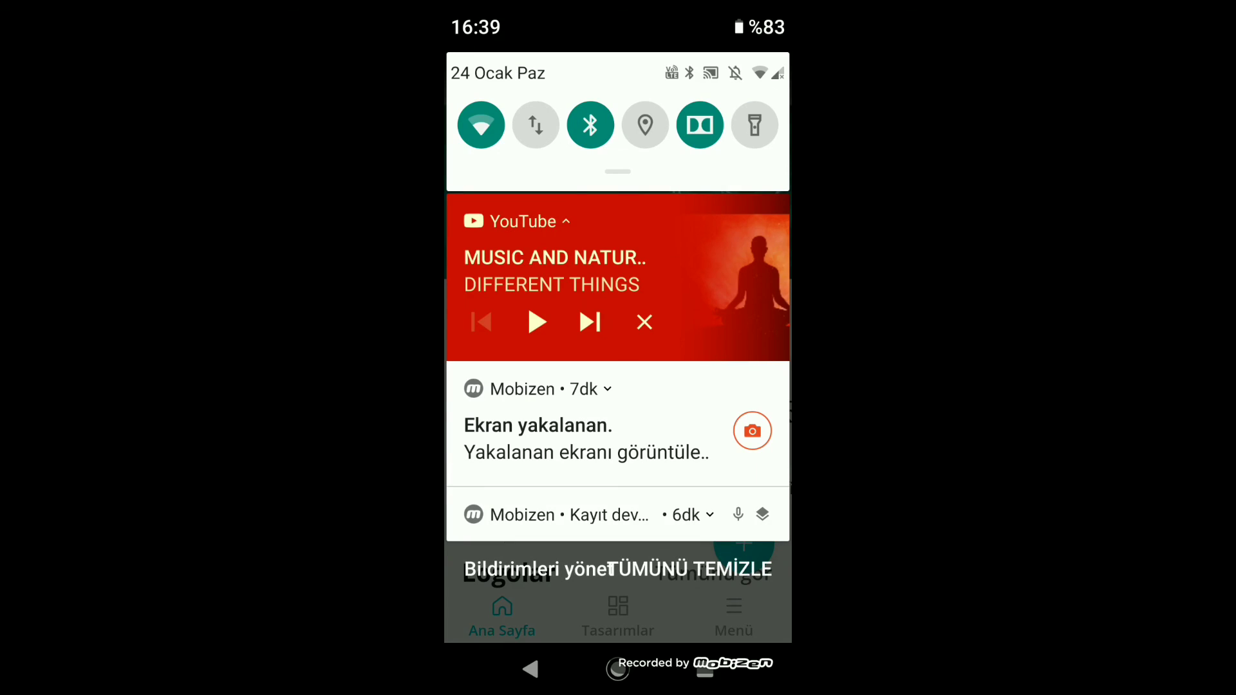